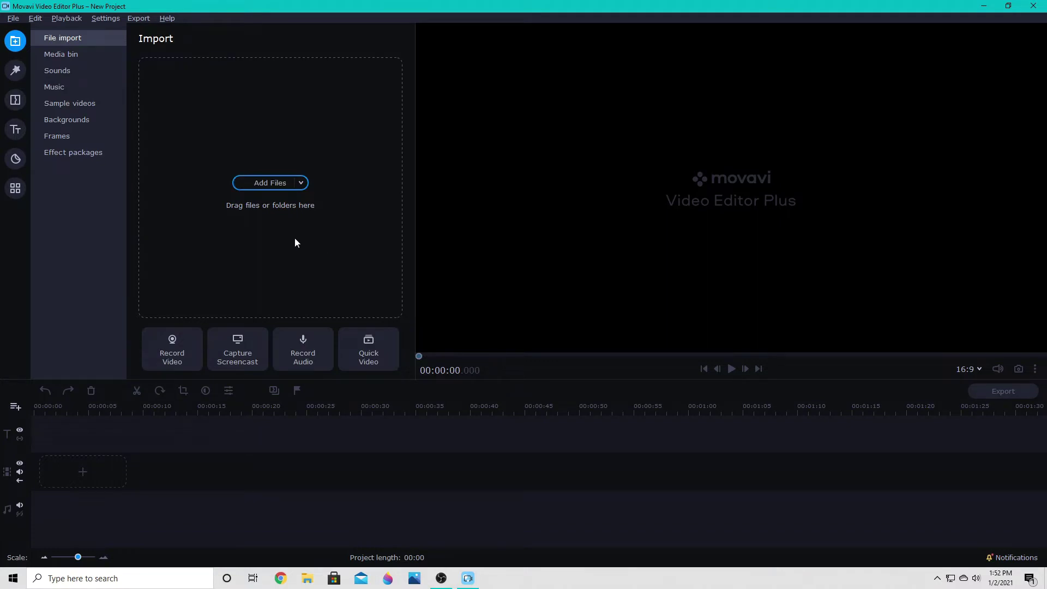
Pick the bannerg004 clip in the Open Media Files dialog.
click(278, 183)
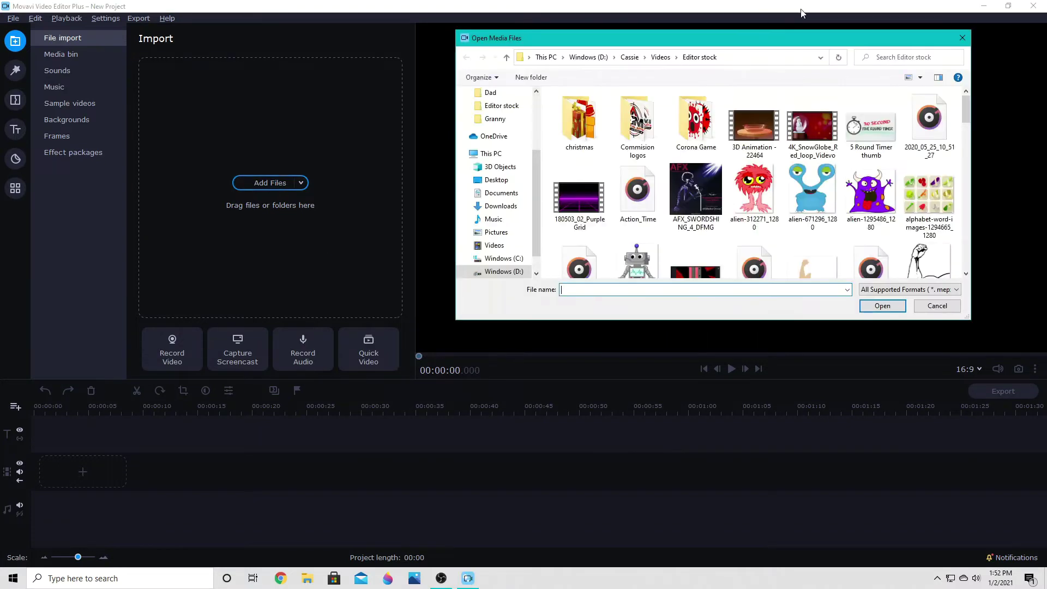
scroll(810, 235, down, 3)
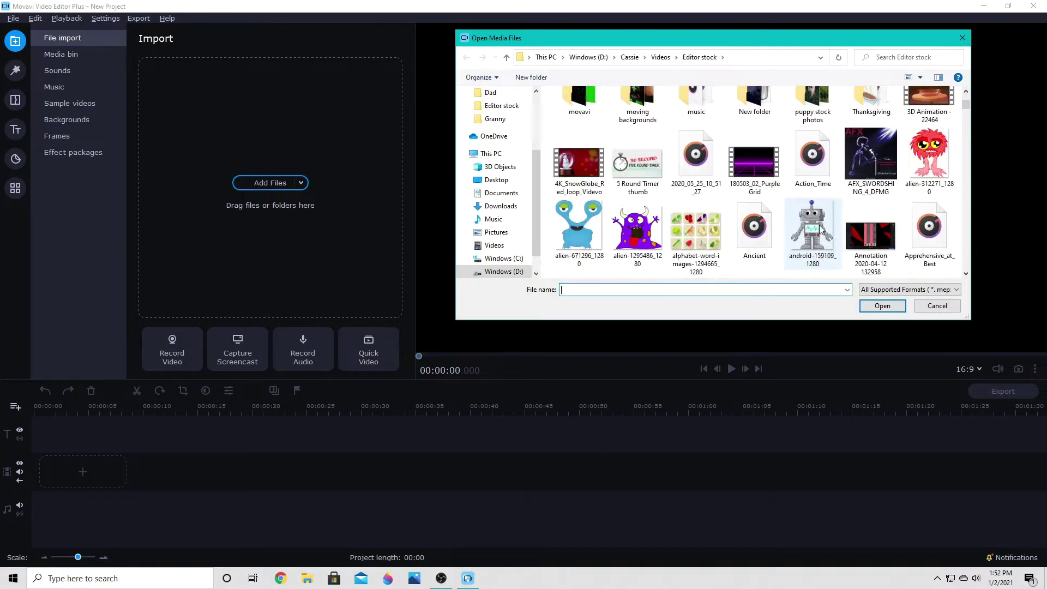
click(754, 121)
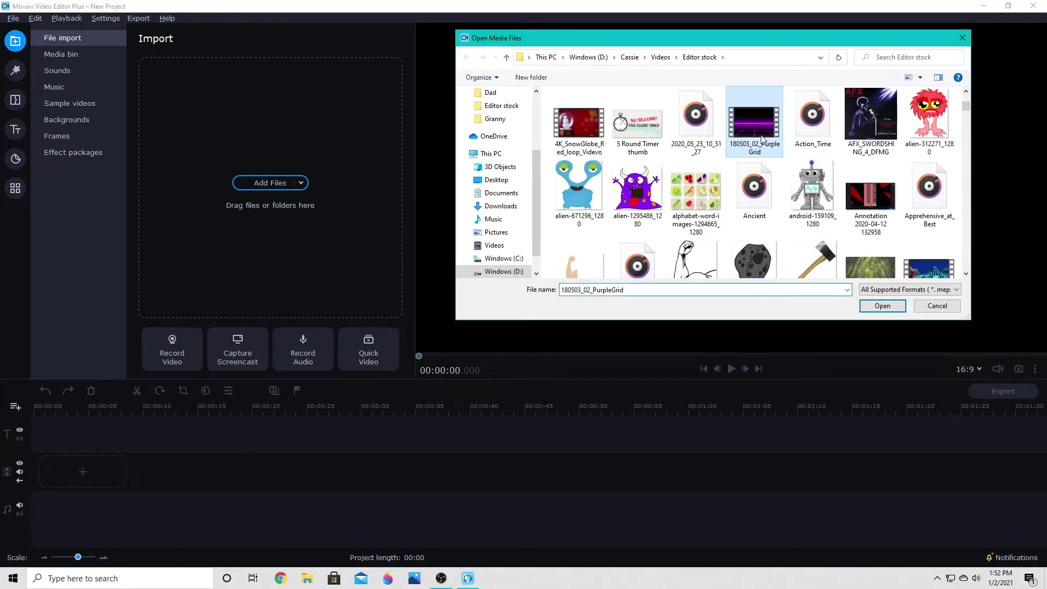
scroll(871, 213, down, 1)
ctrl+click(928, 239)
scroll(875, 248, down, 4)
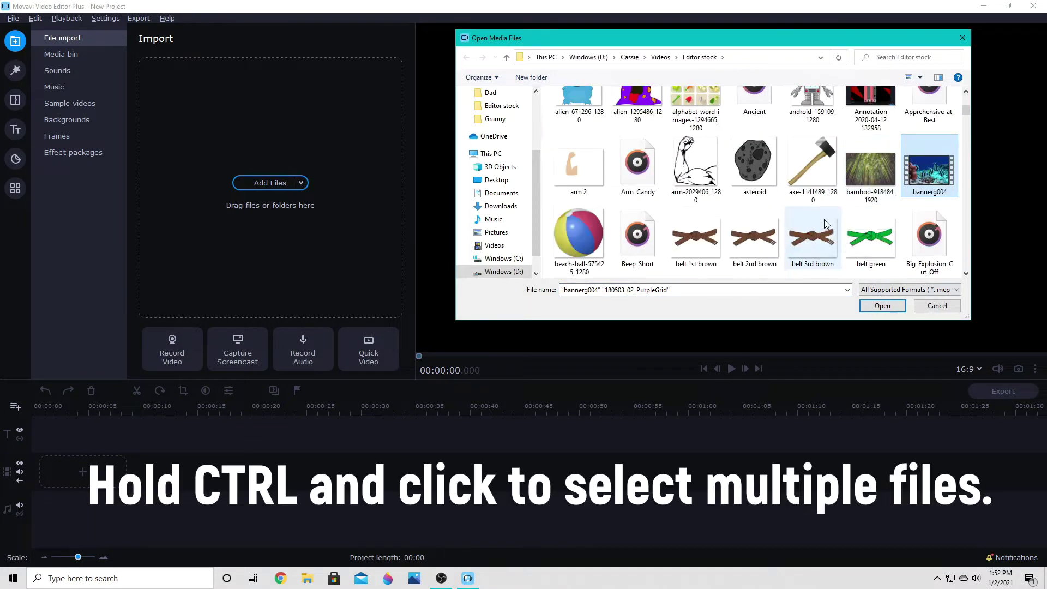
scroll(966, 216, up, 3)
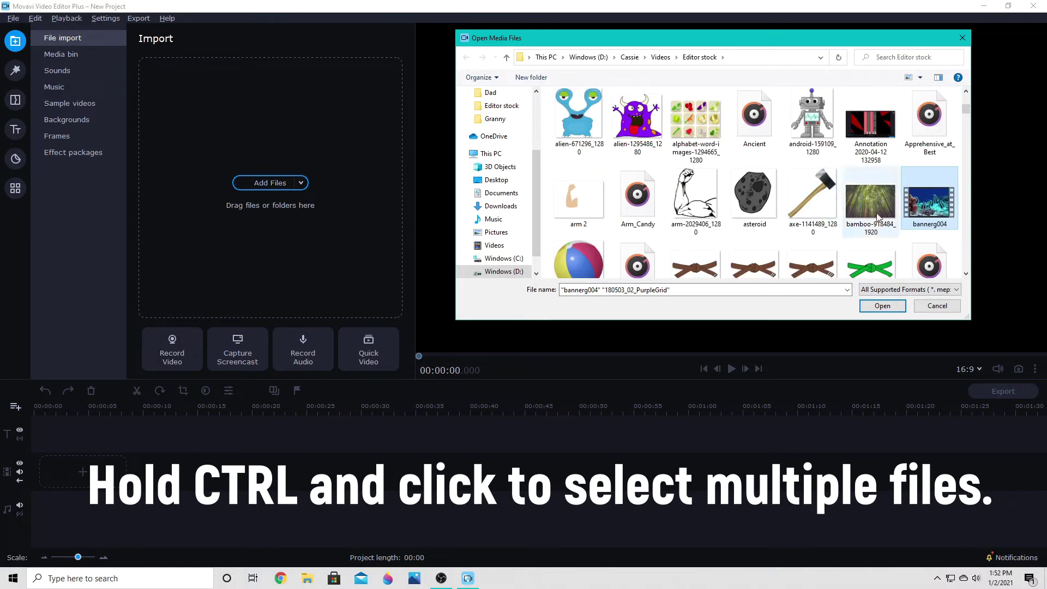
click(920, 207)
Drop the axe and asteroid images from the selection and import only bannerg004.mp4.
ctrl+click(812, 199)
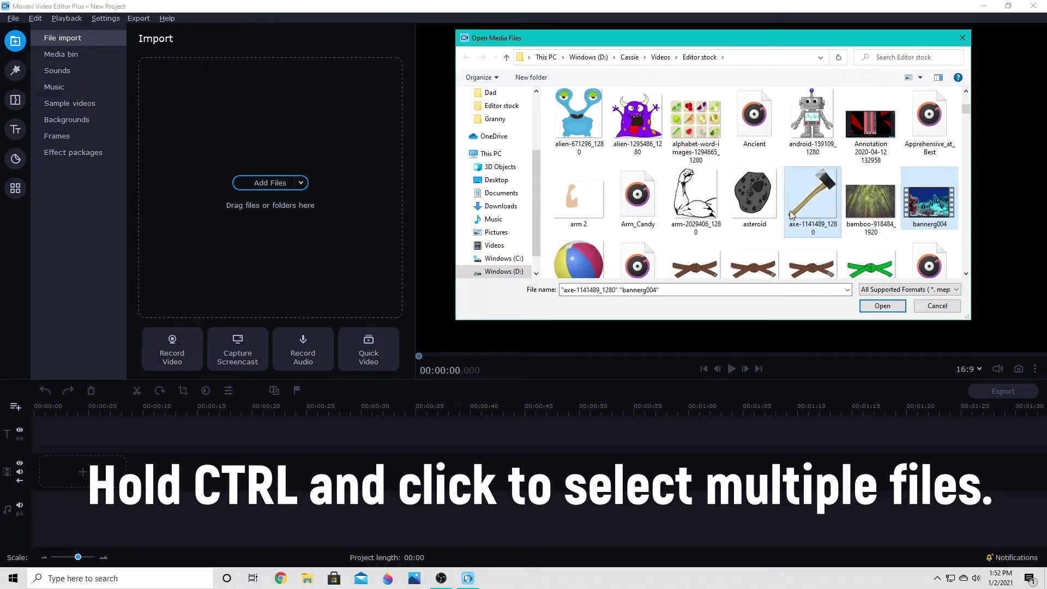
ctrl+click(753, 196)
ctrl+click(754, 196)
ctrl+click(797, 204)
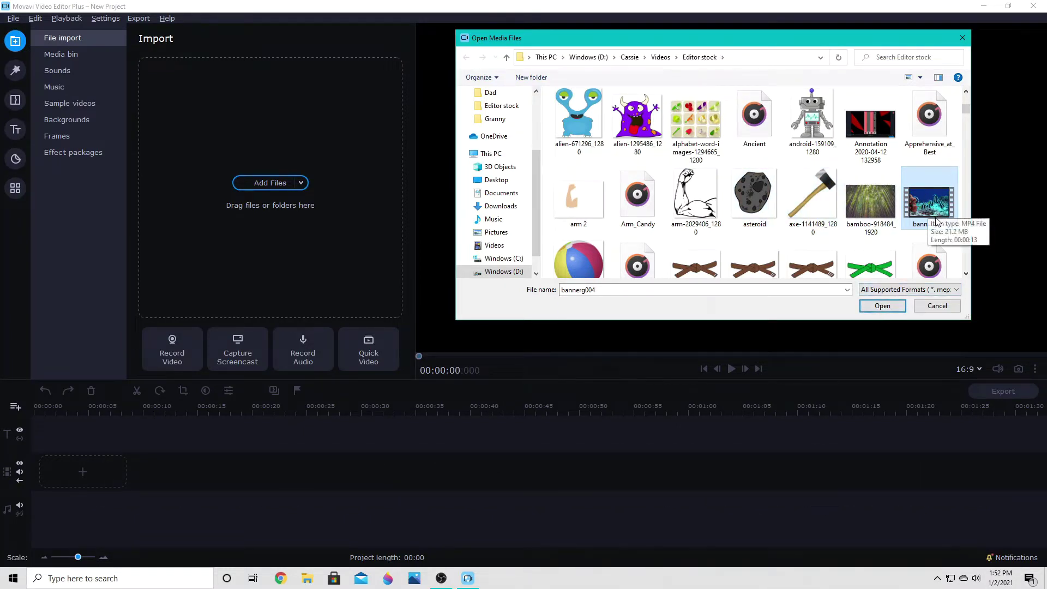
click(882, 305)
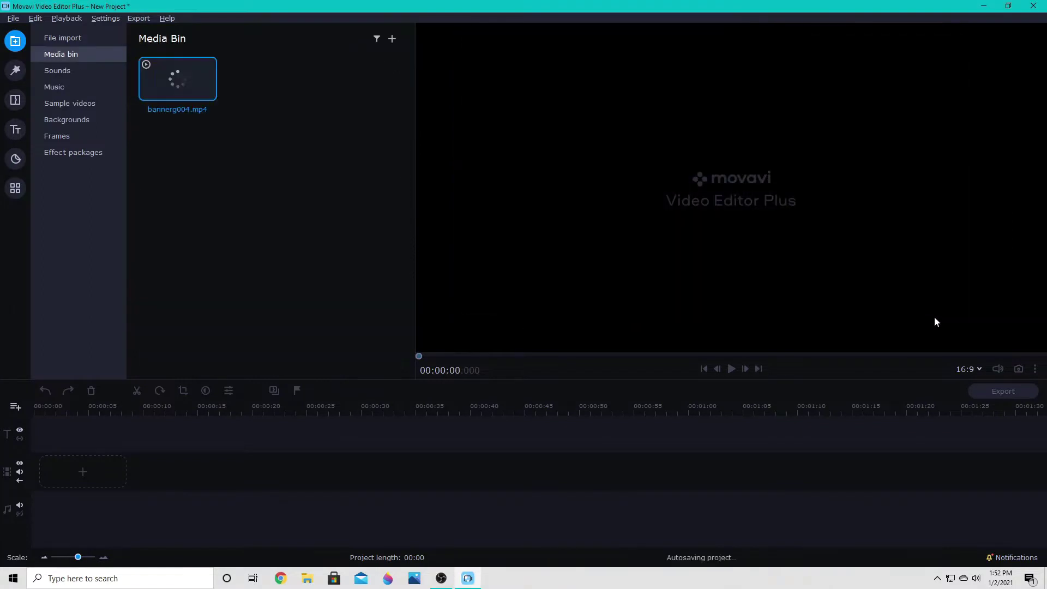
Clear the media bin selection and check the Add Folder option on the File import page.
click(279, 234)
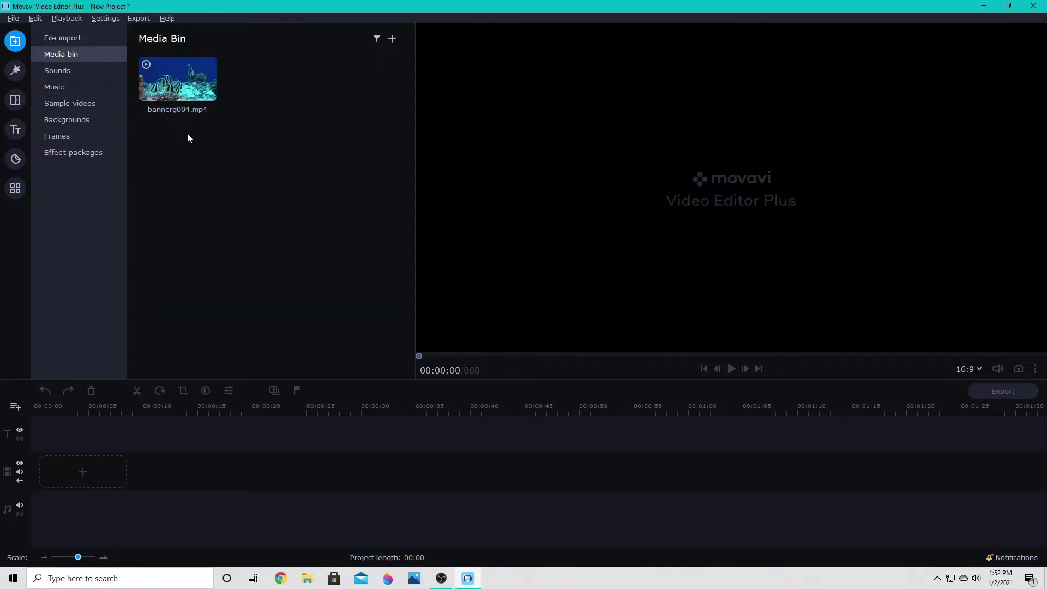
click(75, 39)
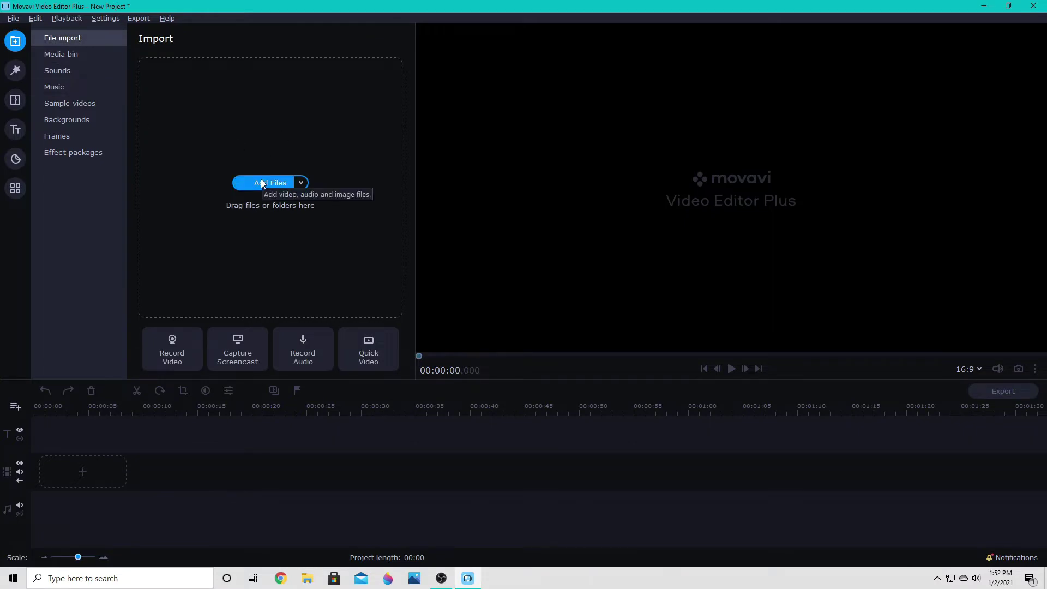
click(302, 182)
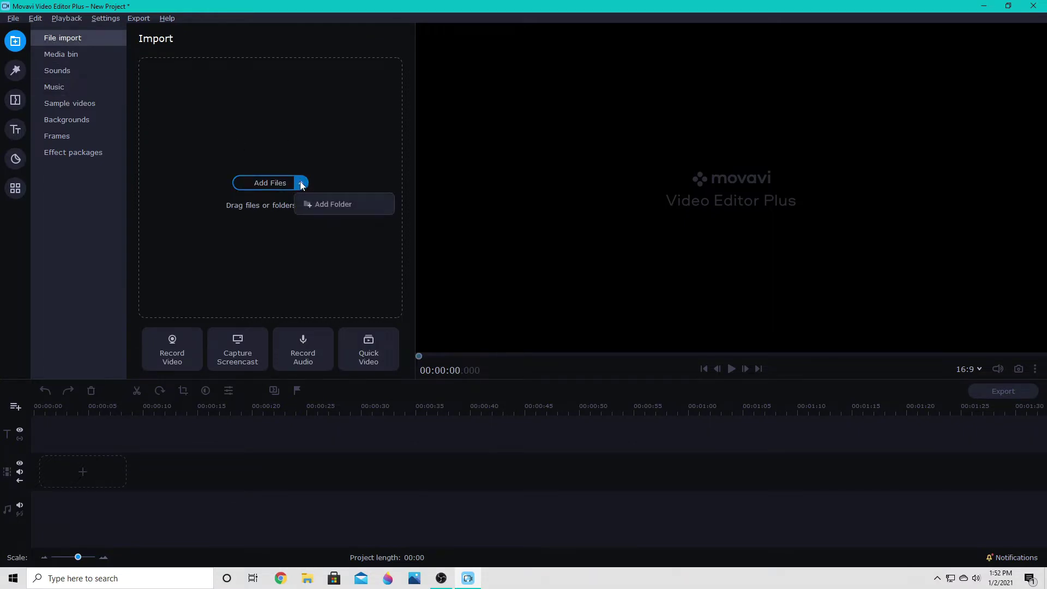
click(333, 206)
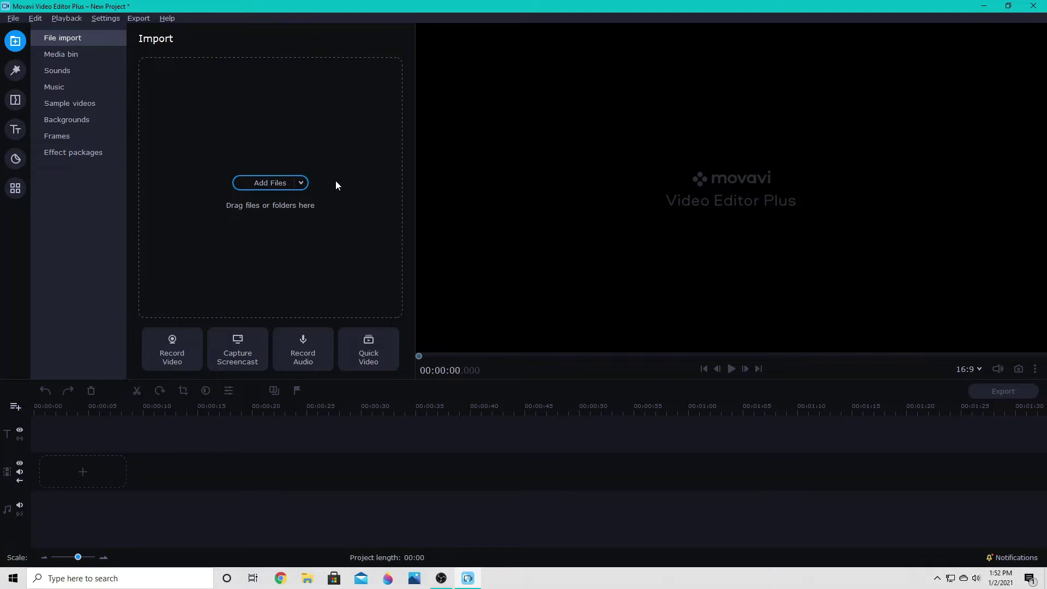
Put the fish clip on the main track and add the Black background after it.
click(82, 55)
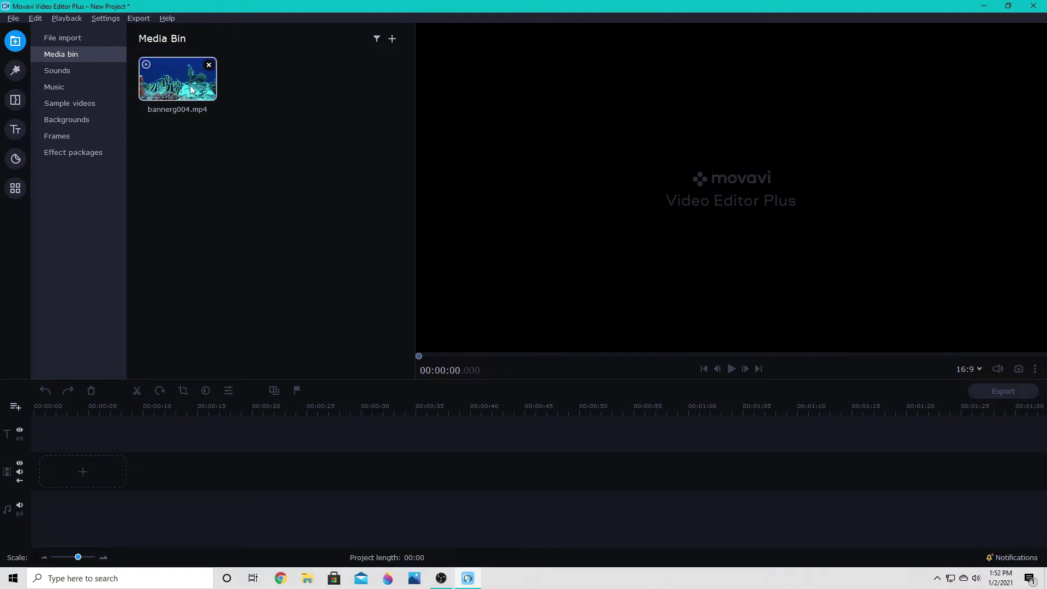
drag(190, 85, 90, 466)
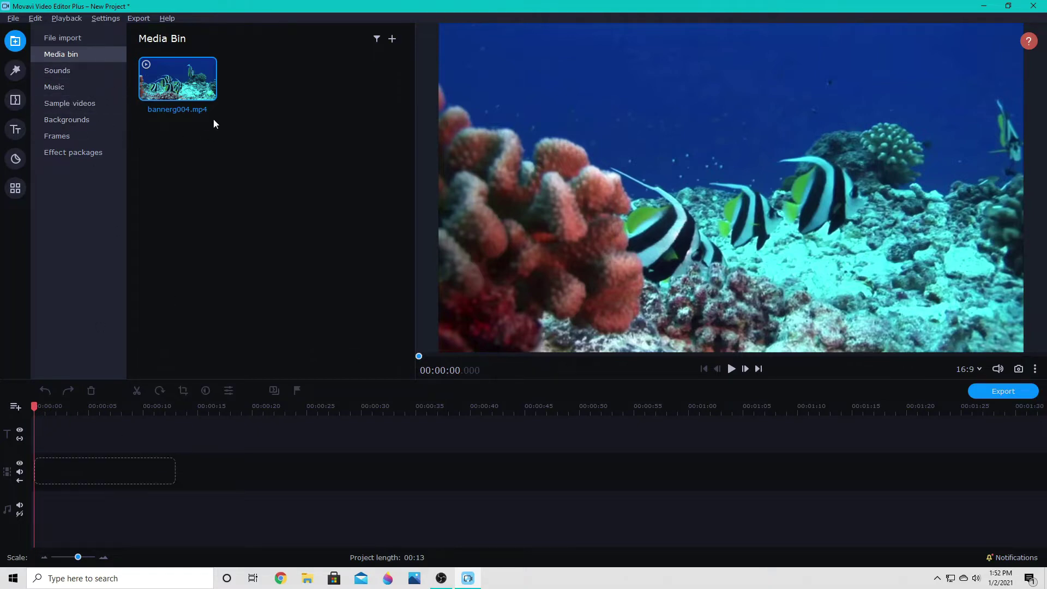
click(66, 119)
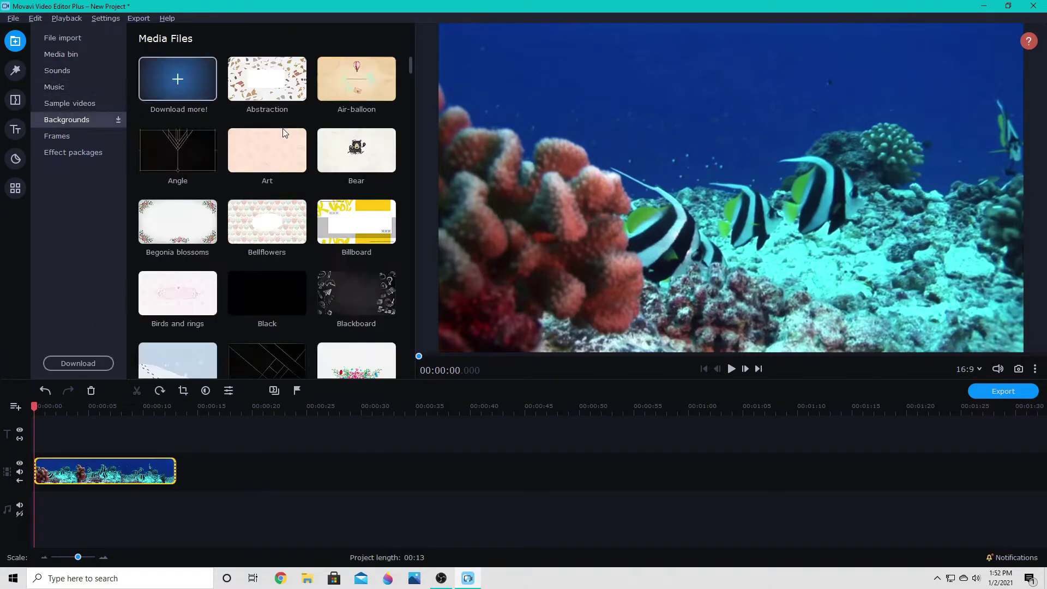
drag(266, 294, 800, 472)
double_click(214, 472)
Remove the fish clip, re-add bannerg004 on a new track above the Black background, and preview.
click(138, 479)
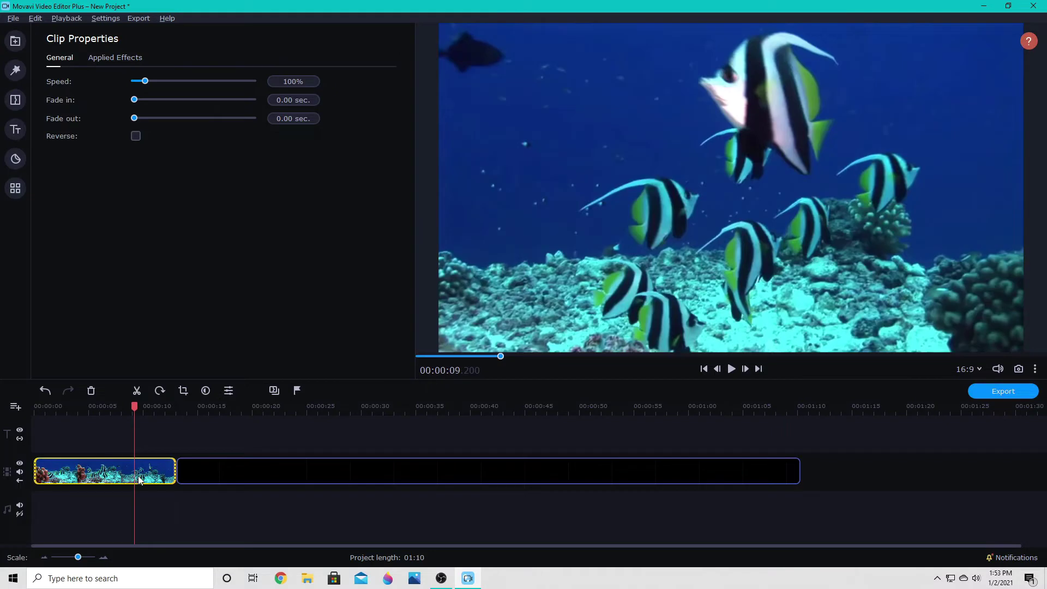
key(Delete)
click(15, 41)
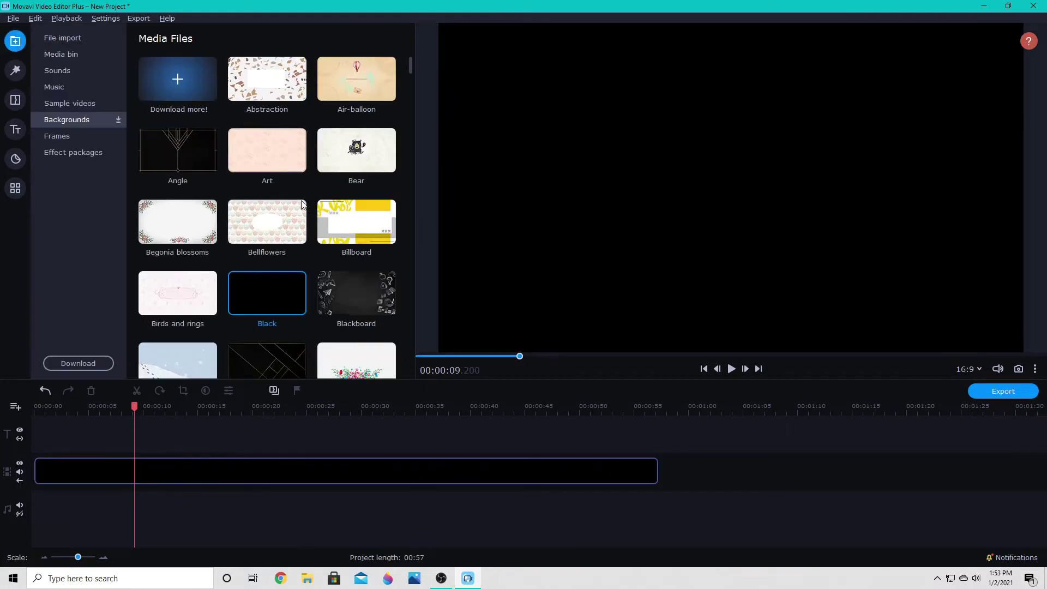
click(71, 55)
drag(195, 66, 186, 432)
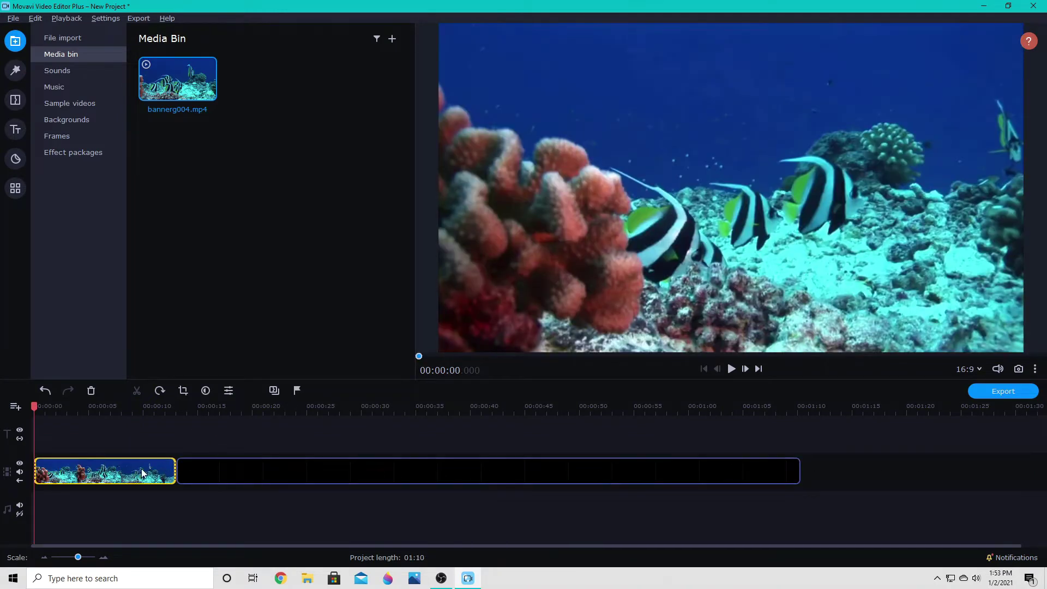
drag(111, 469, 236, 477)
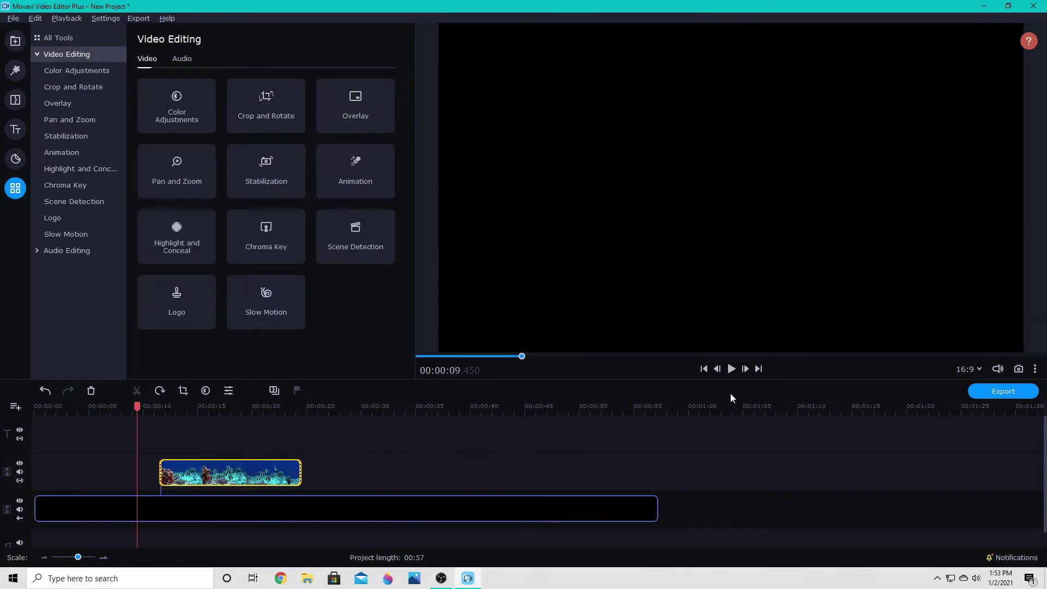
click(731, 368)
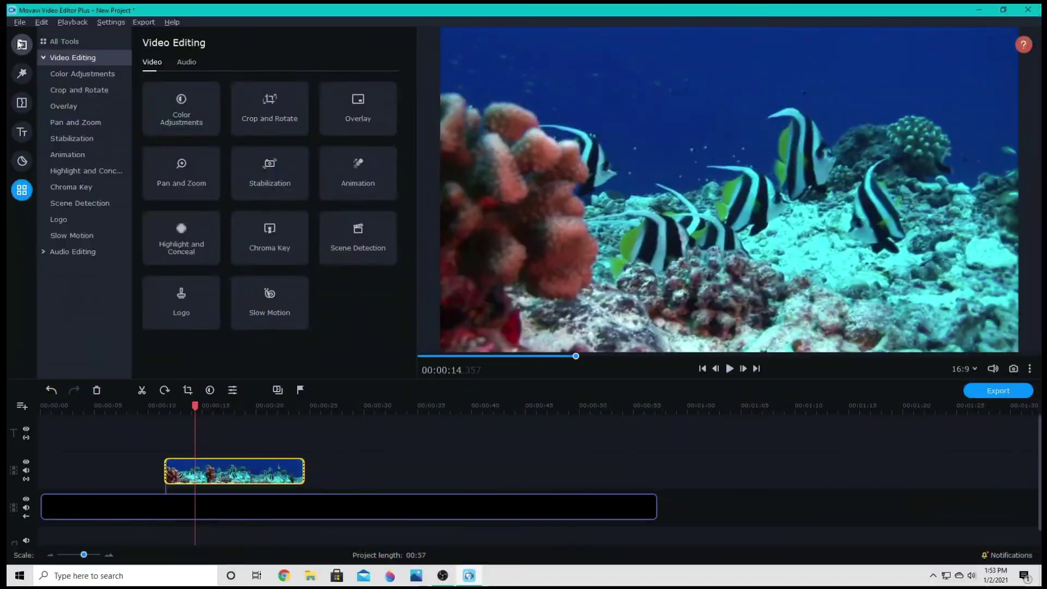
Add the Action Movie music to the audio track.
click(20, 44)
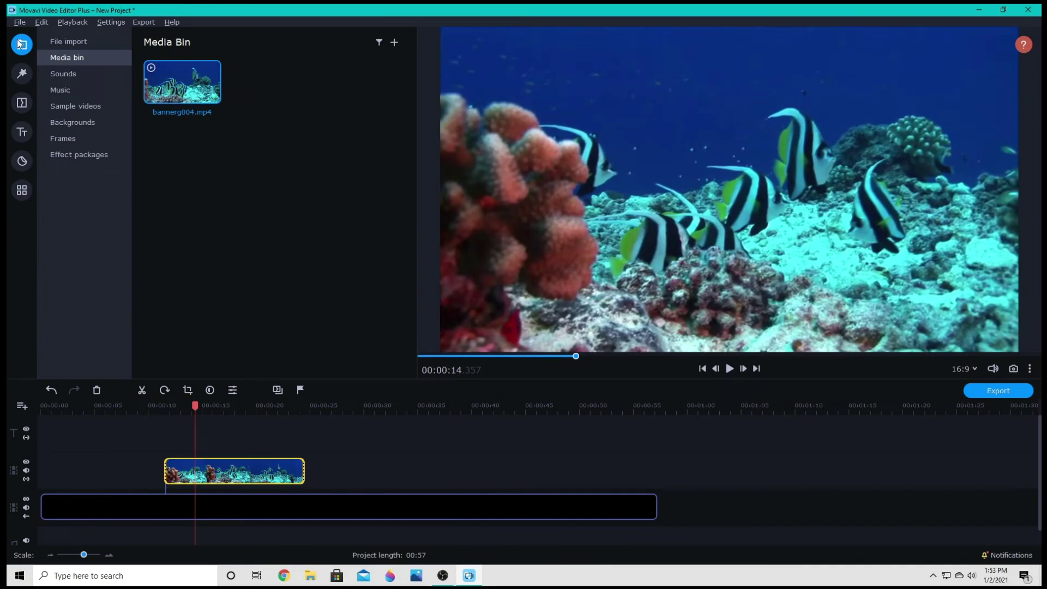
click(57, 76)
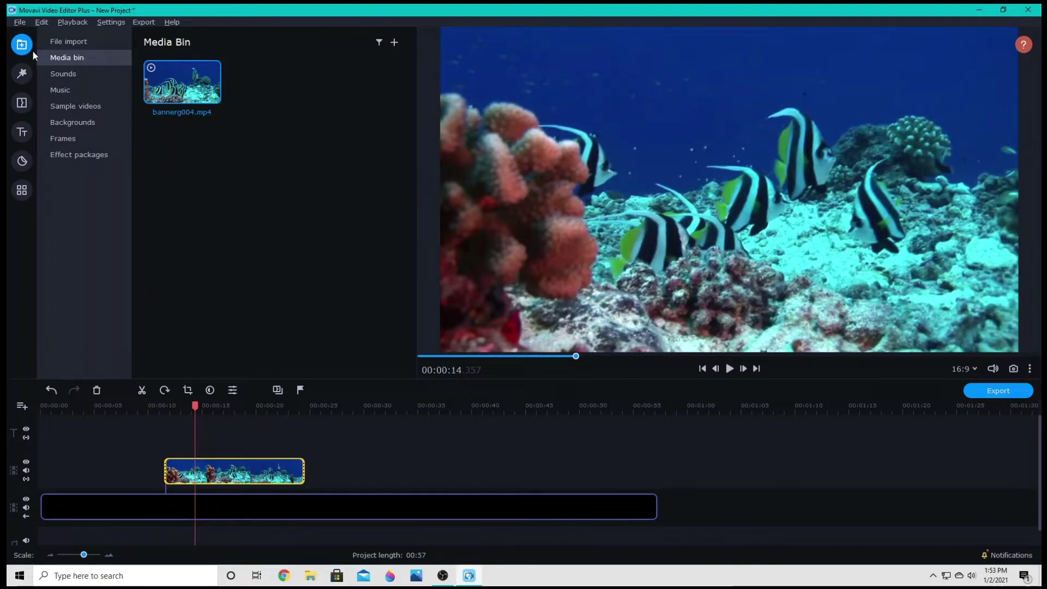
click(89, 105)
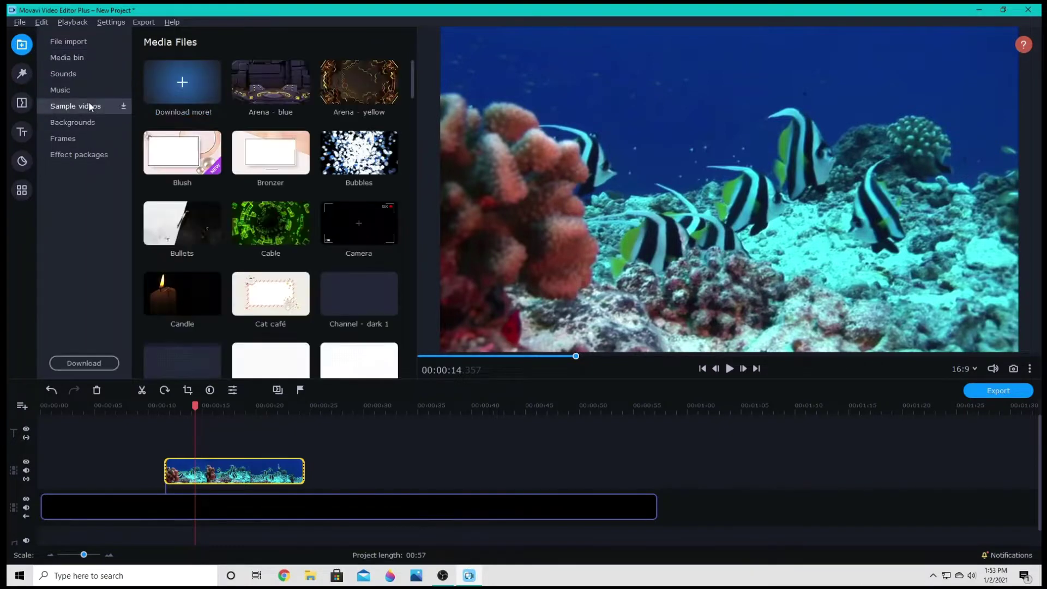
click(86, 90)
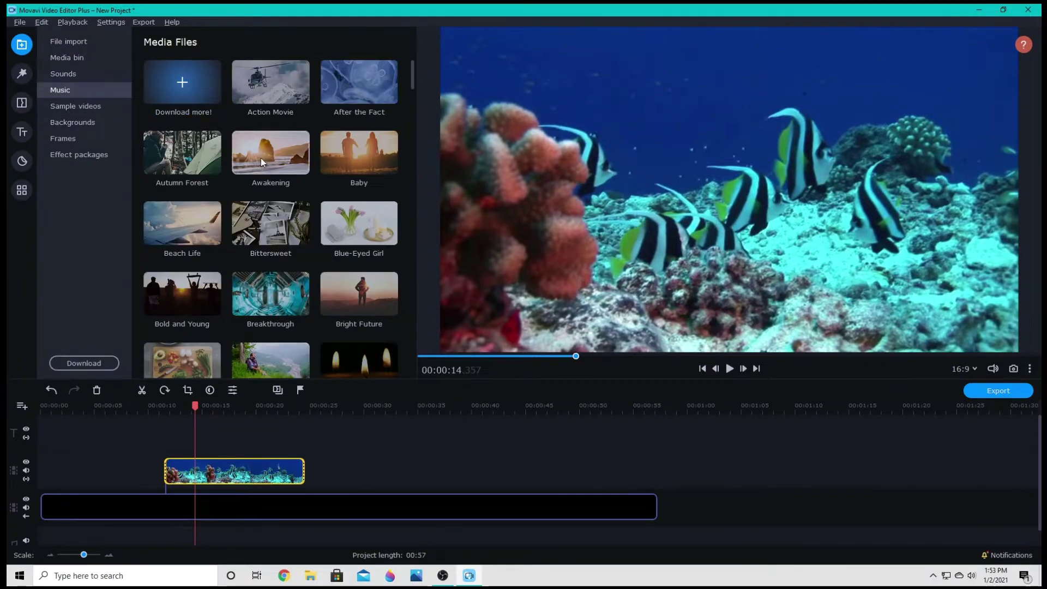
drag(267, 84, 50, 531)
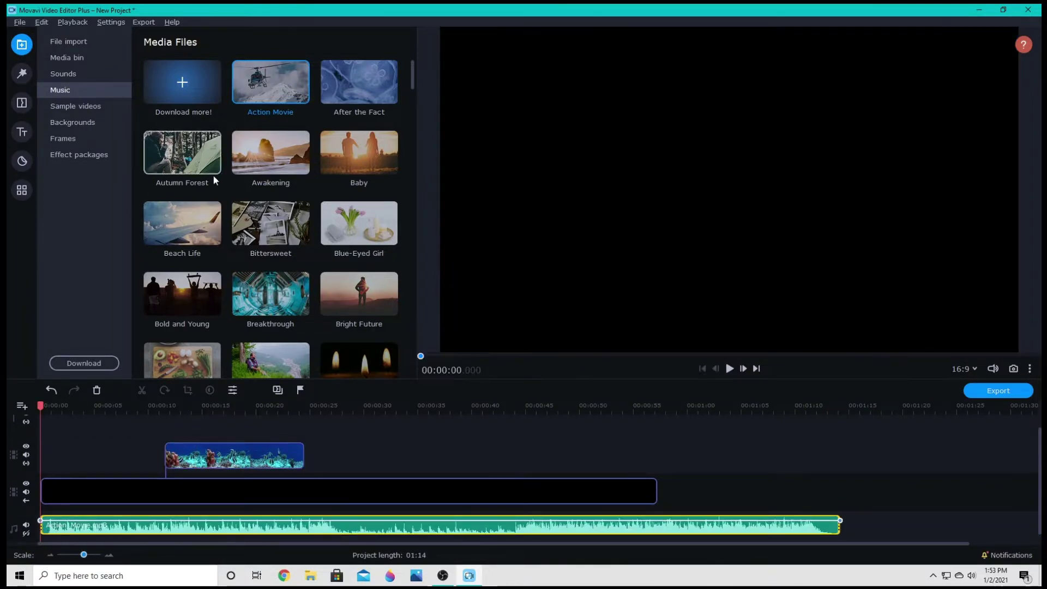
Place the Bear background on the upper track at about 26 seconds, then browse Frames.
click(81, 122)
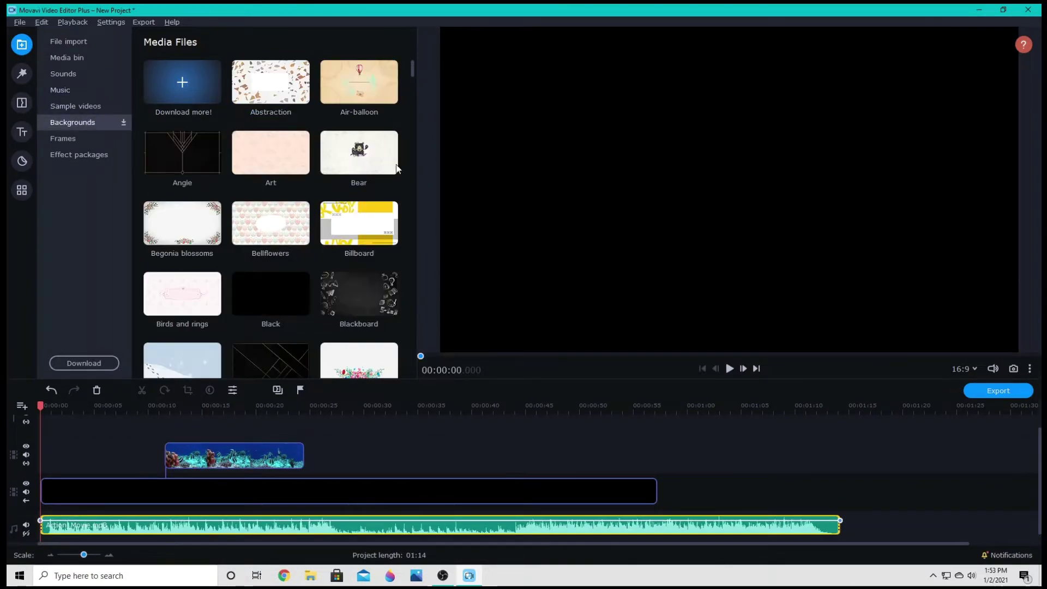
drag(358, 153, 333, 456)
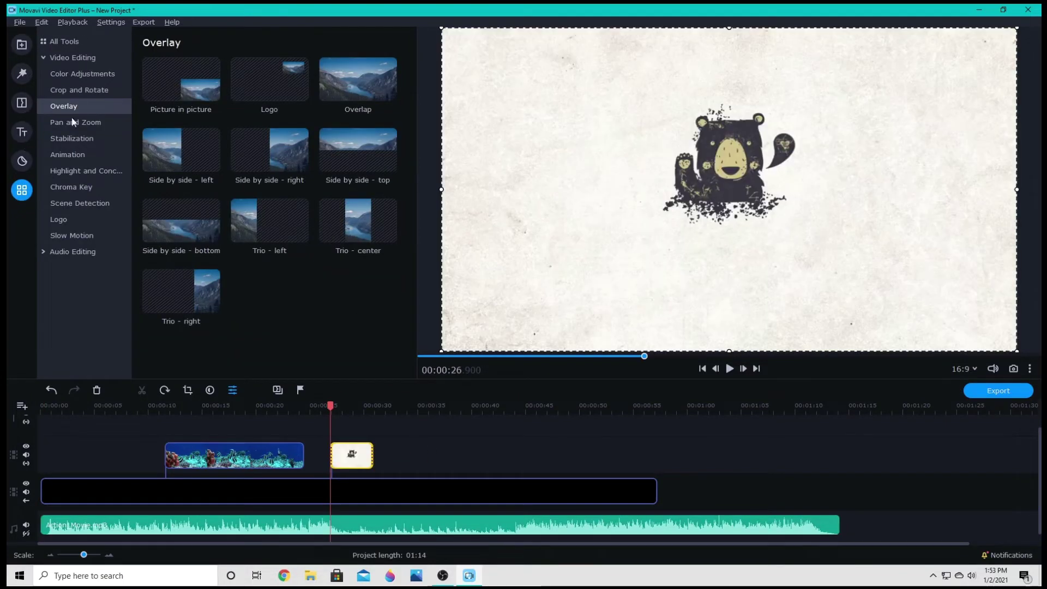
click(22, 44)
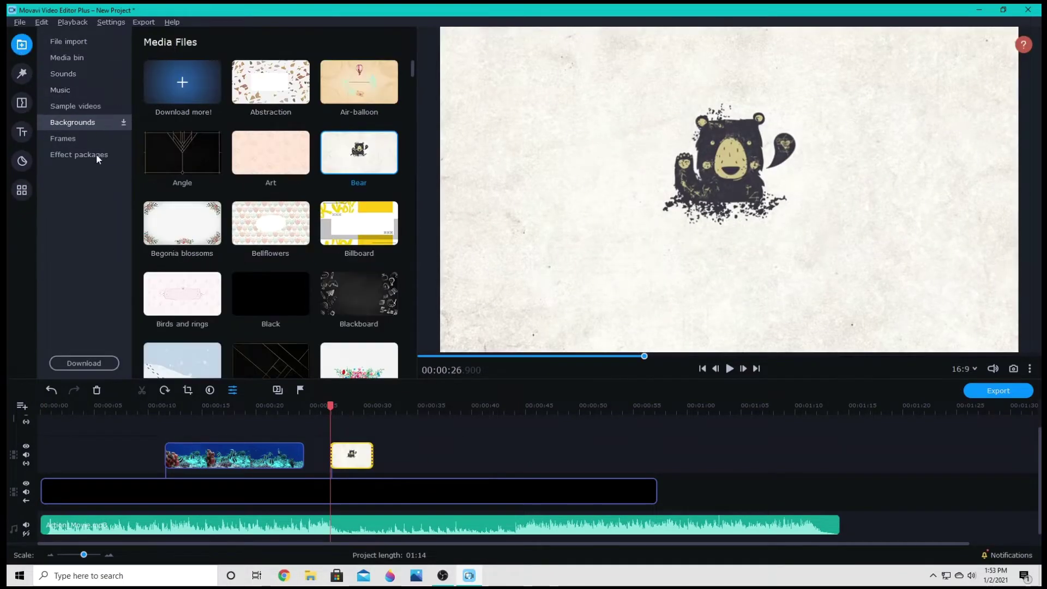
click(86, 135)
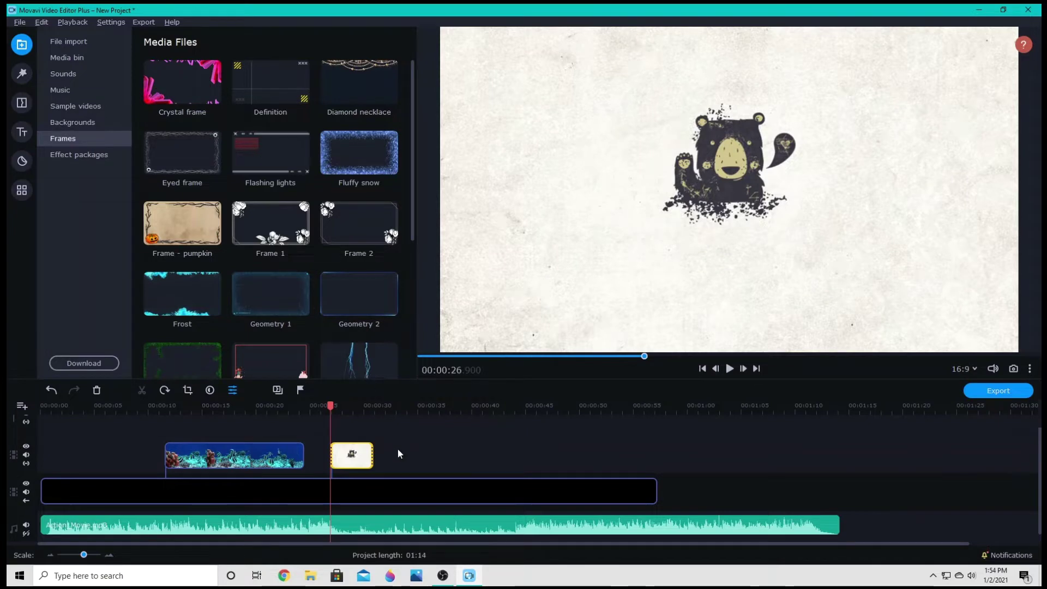
click(417, 492)
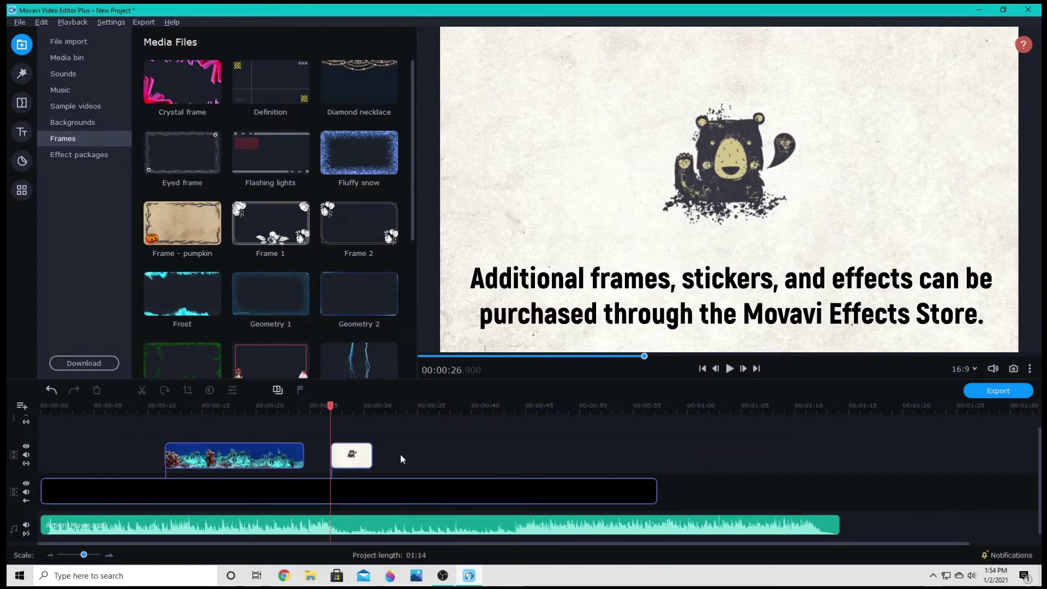
click(398, 489)
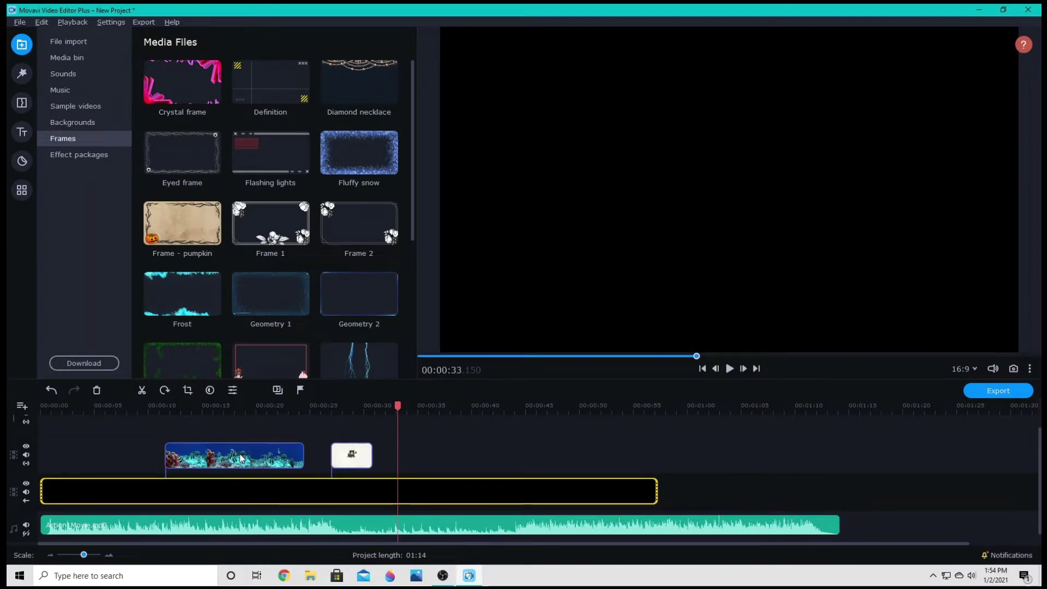
Trim the fish clip to end at the playhead near 00:00:22.7.
click(288, 459)
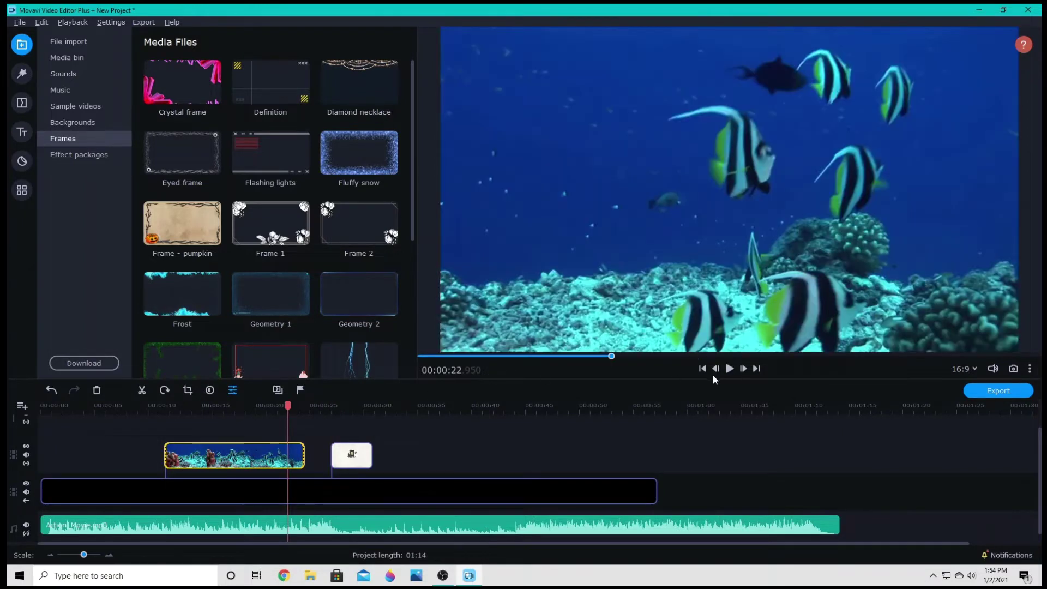
click(730, 369)
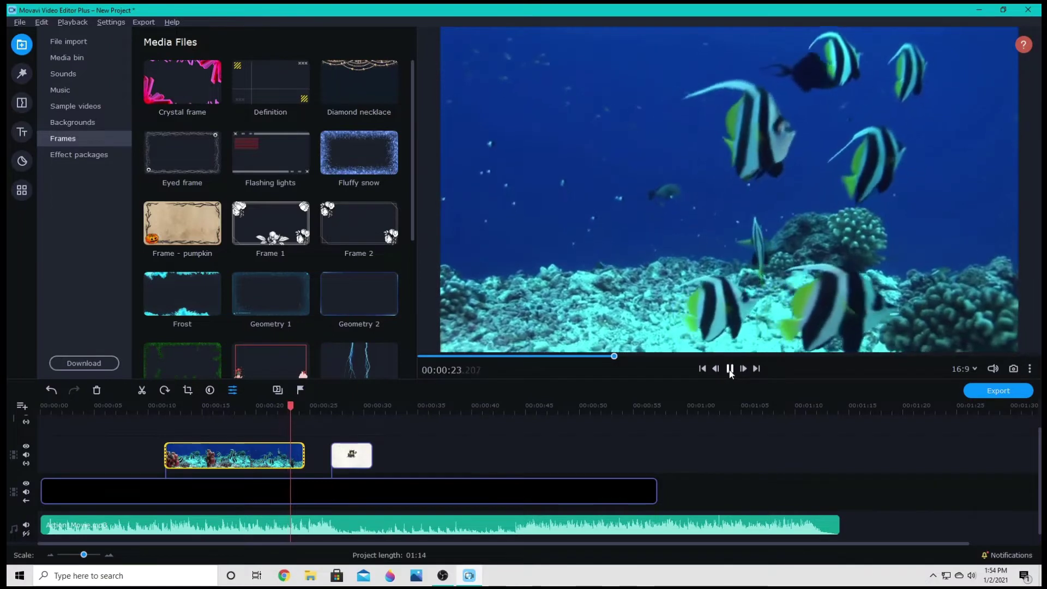
click(730, 371)
mouse_move(989, 369)
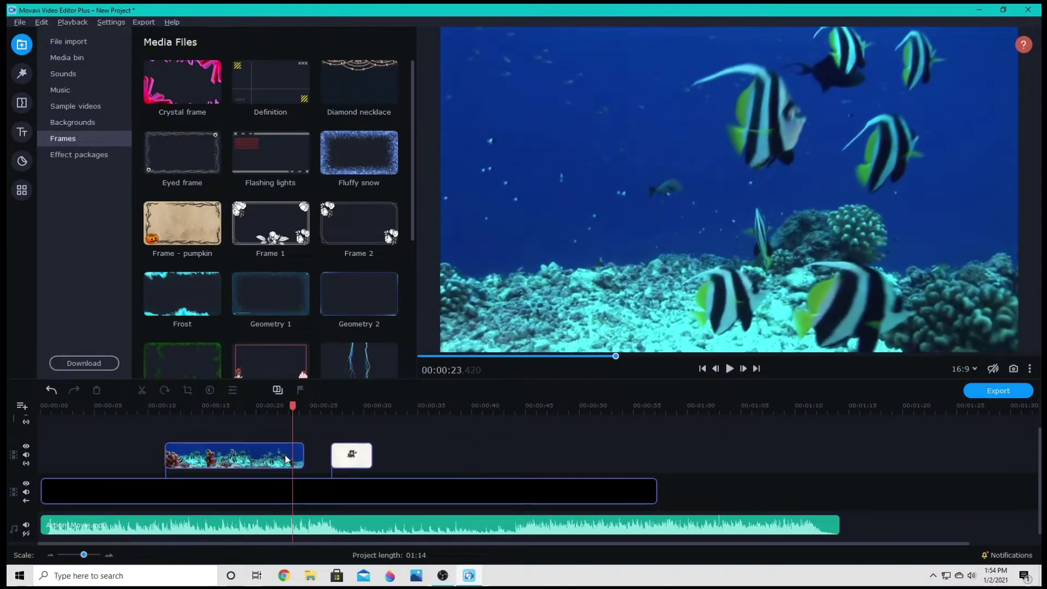
double_click(284, 460)
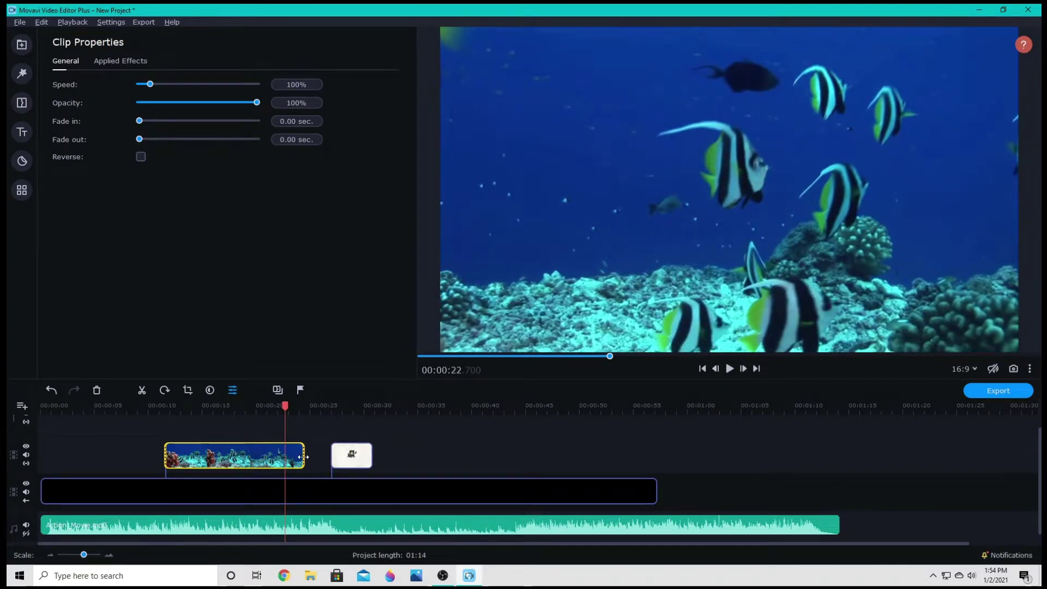
drag(303, 457, 288, 458)
Shorten the Black clip to end near 00:45 and stretch the Bear clip to 00:00:17.050.
click(355, 491)
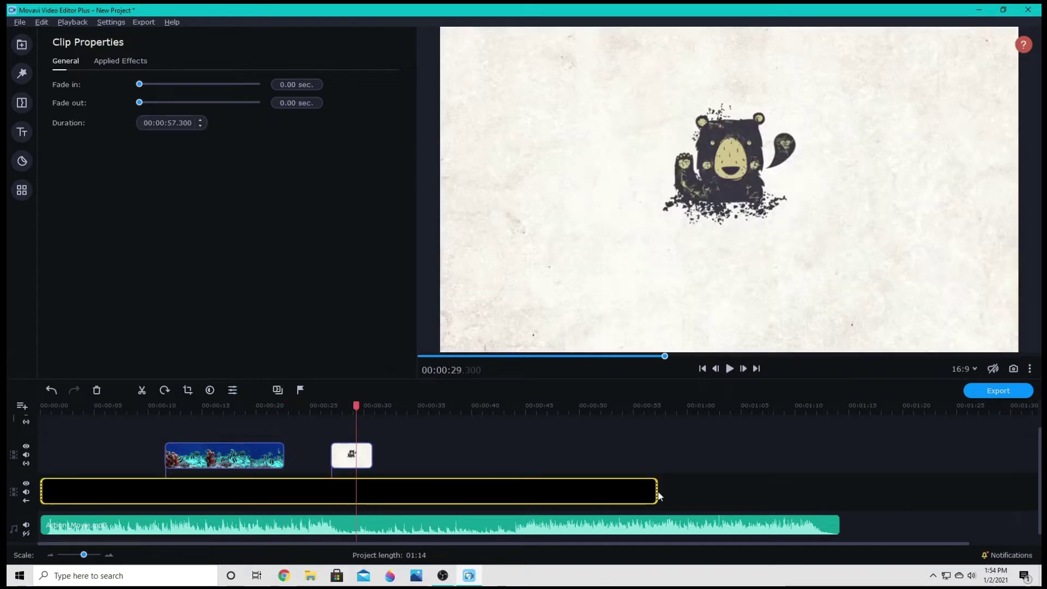
drag(659, 495, 525, 495)
drag(371, 457, 503, 462)
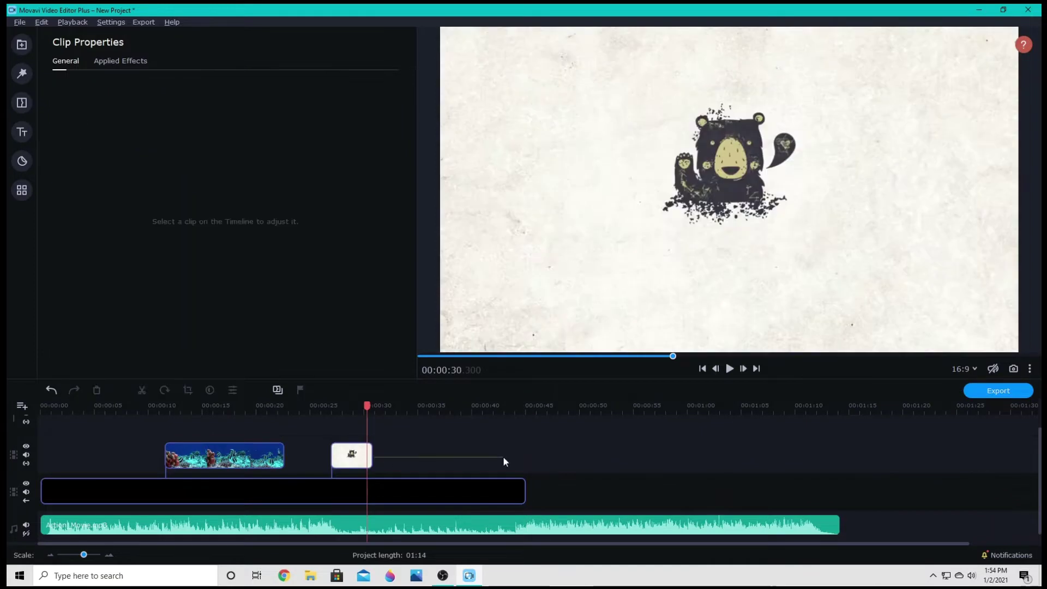
drag(377, 458, 512, 458)
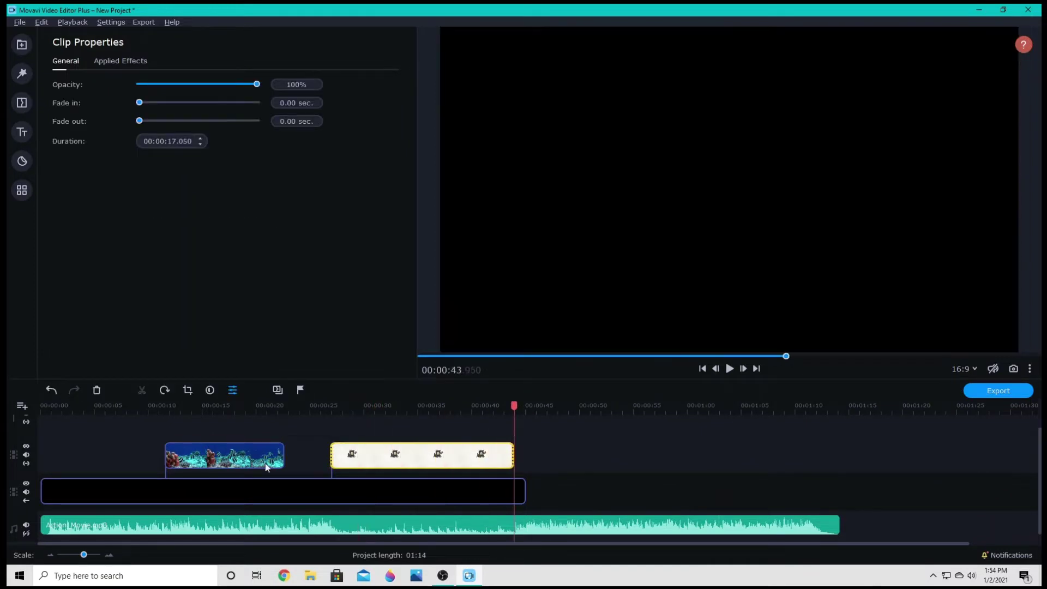
click(265, 463)
Extend the fish clip slightly and cut it at 00:00:19.1 and 00:00:20.2.
drag(279, 463, 304, 463)
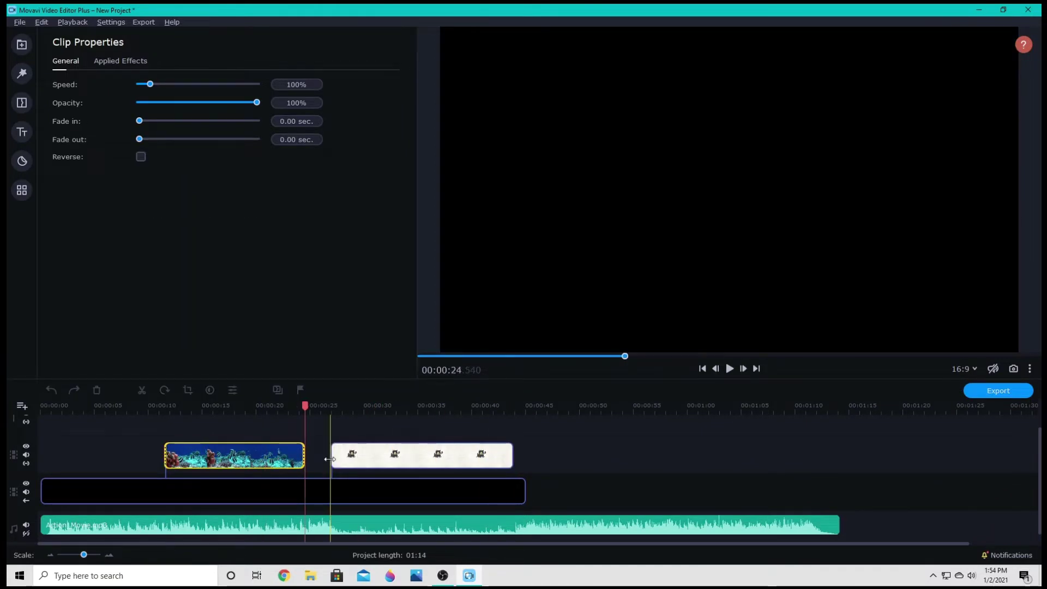
click(251, 460)
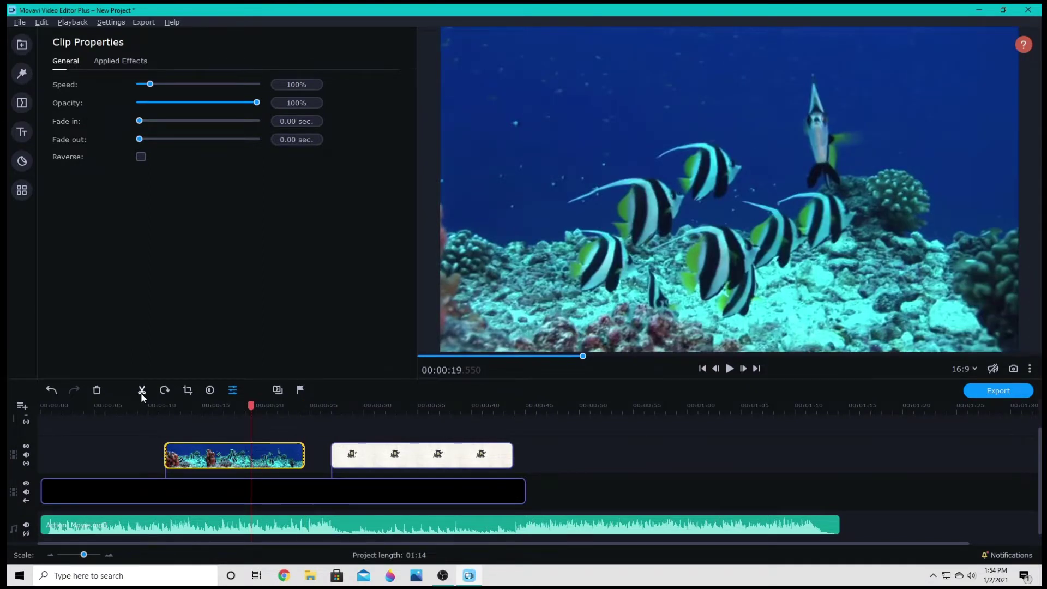
click(231, 489)
click(247, 494)
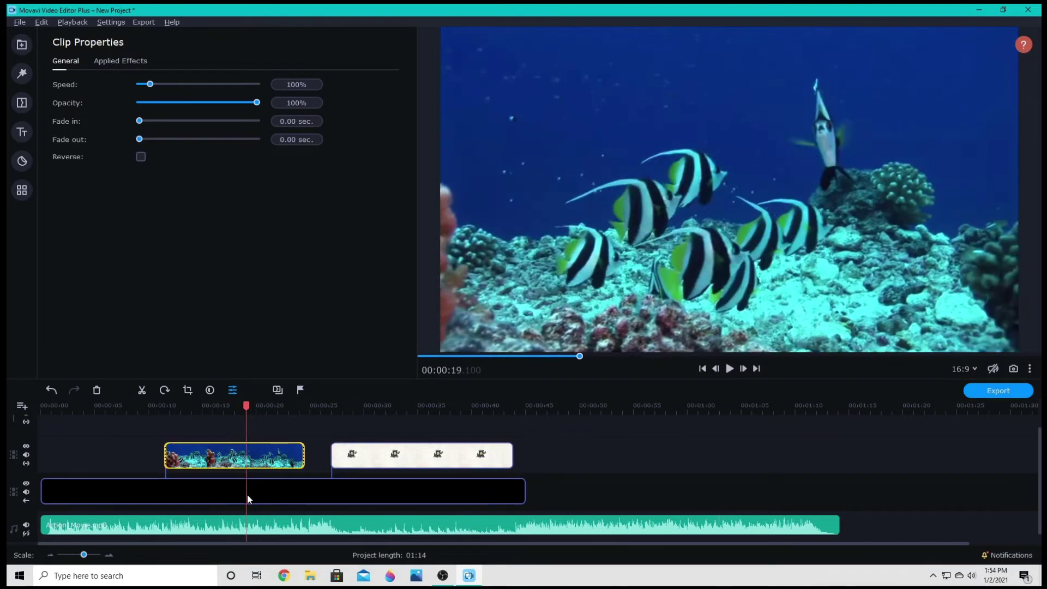
click(142, 390)
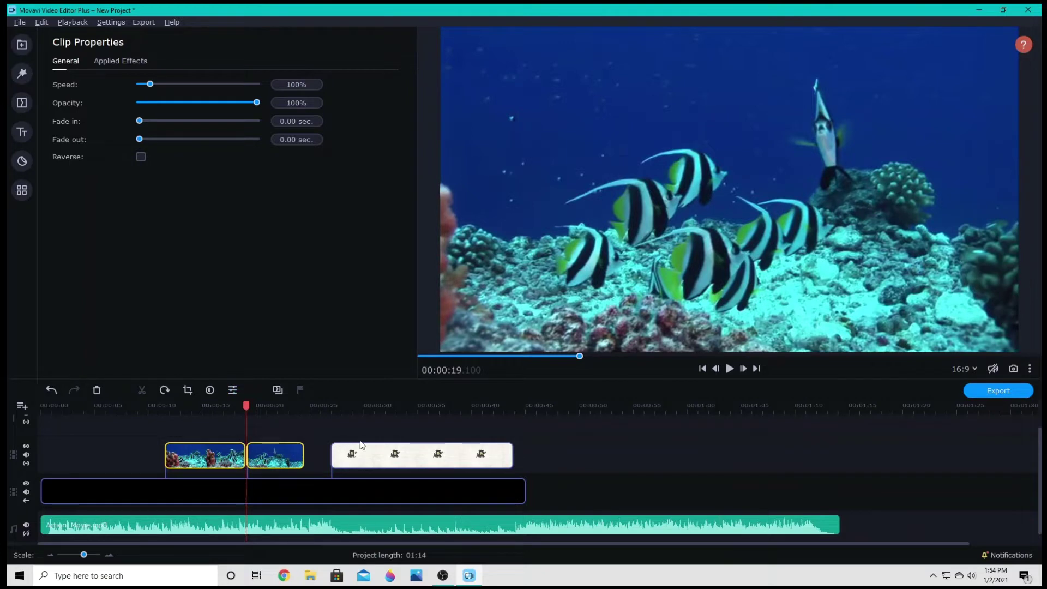
click(258, 456)
key(ctrl+b)
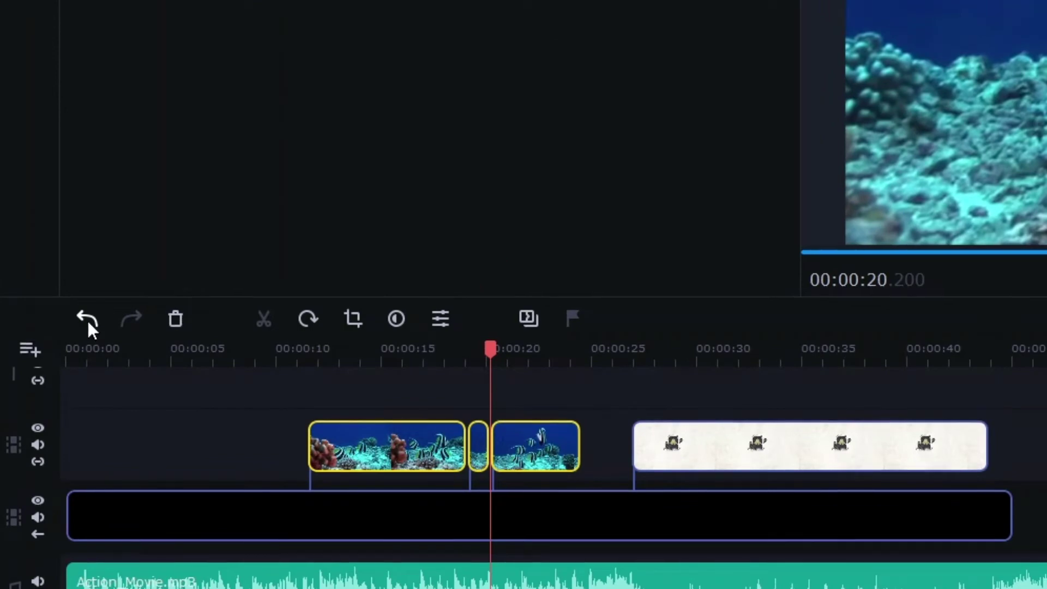
Undo both fish-clip splits, then delete the Black clip along with its linked fish and Bear clips.
click(87, 318)
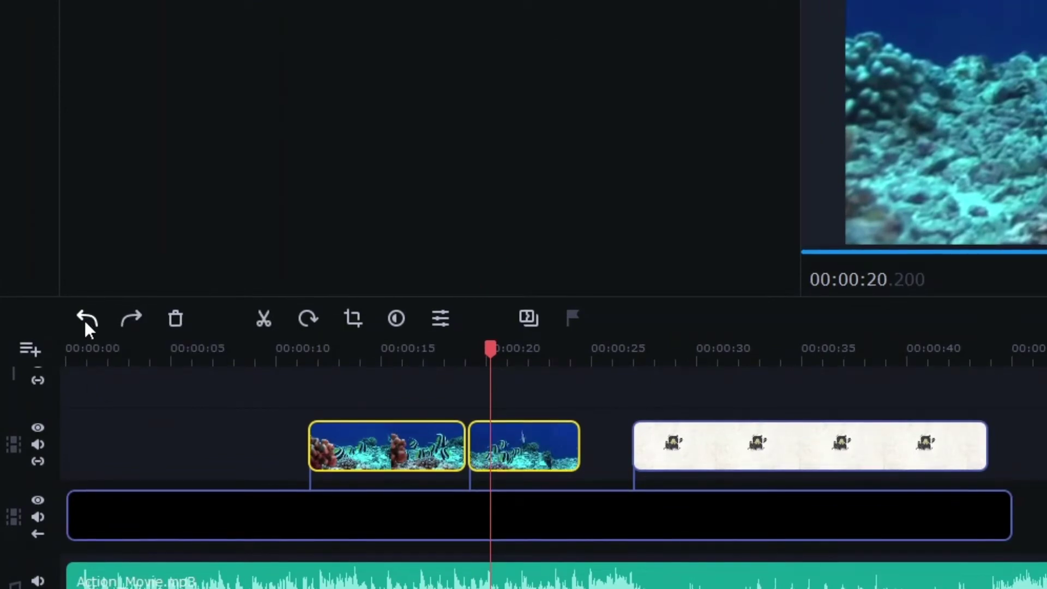
click(89, 318)
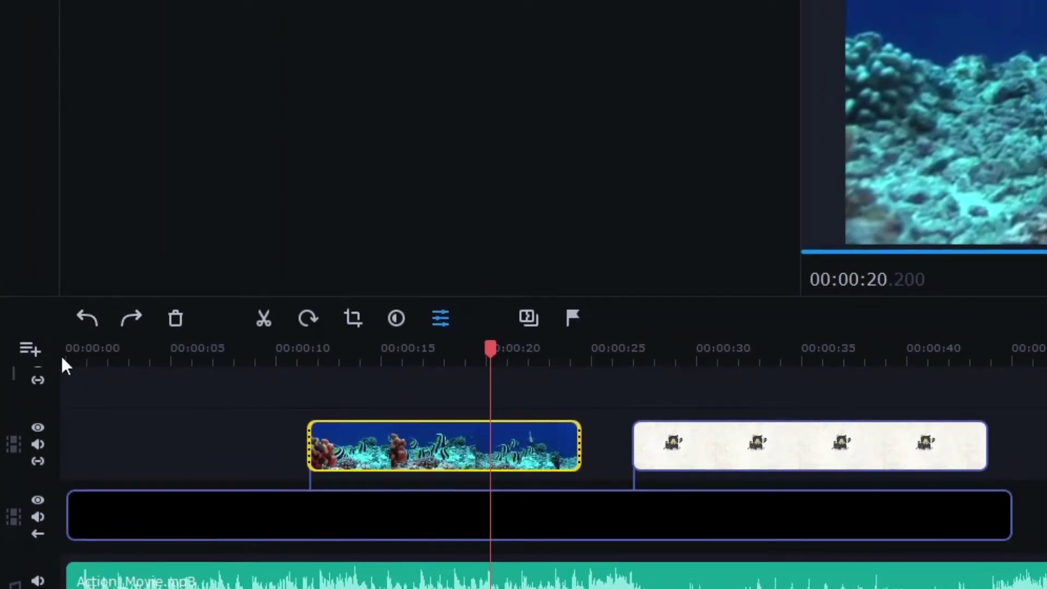
click(136, 315)
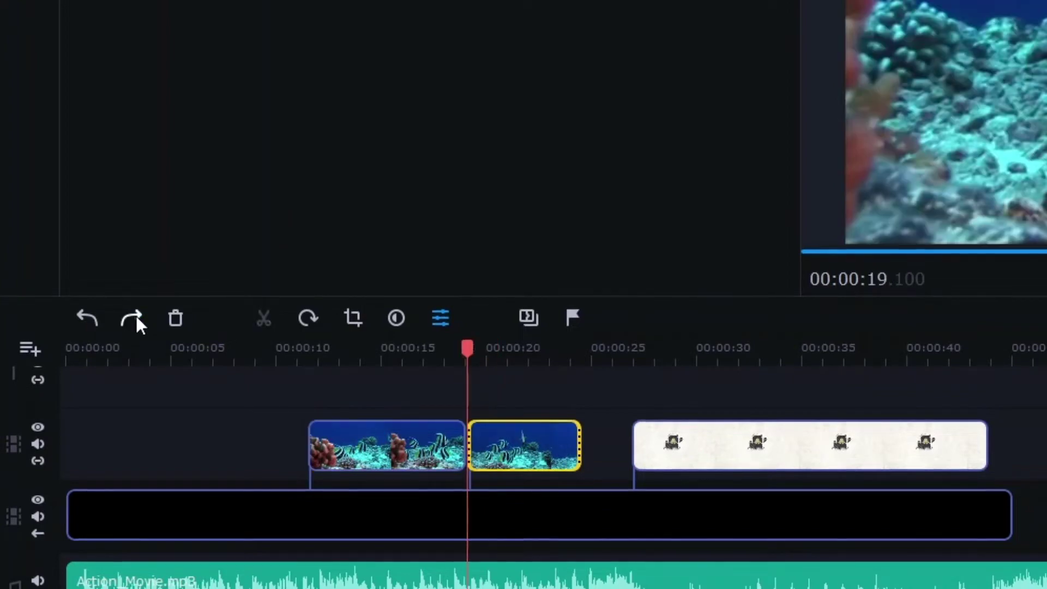
click(87, 319)
click(223, 531)
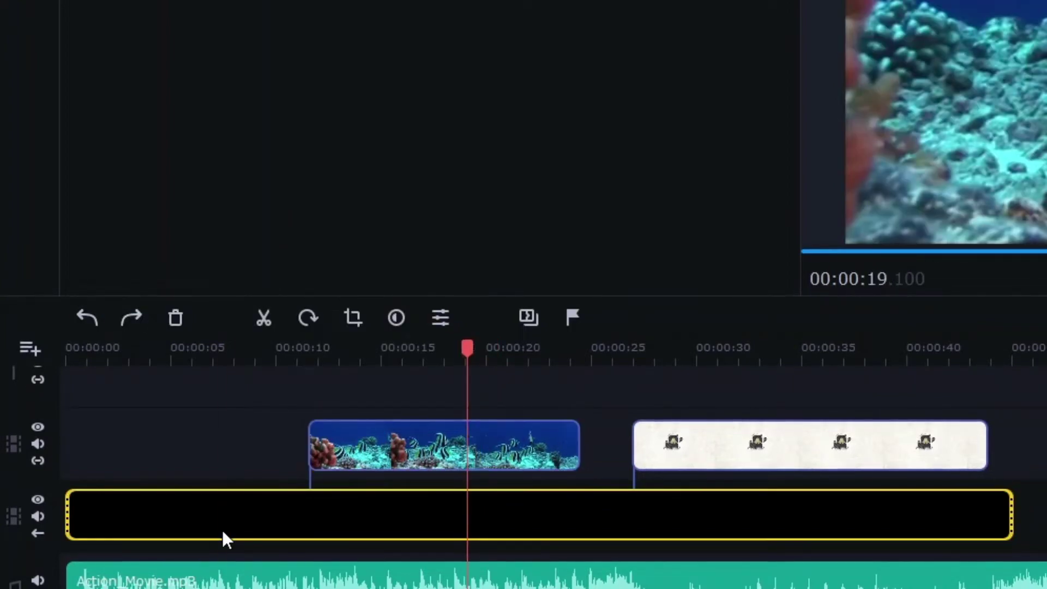
click(176, 318)
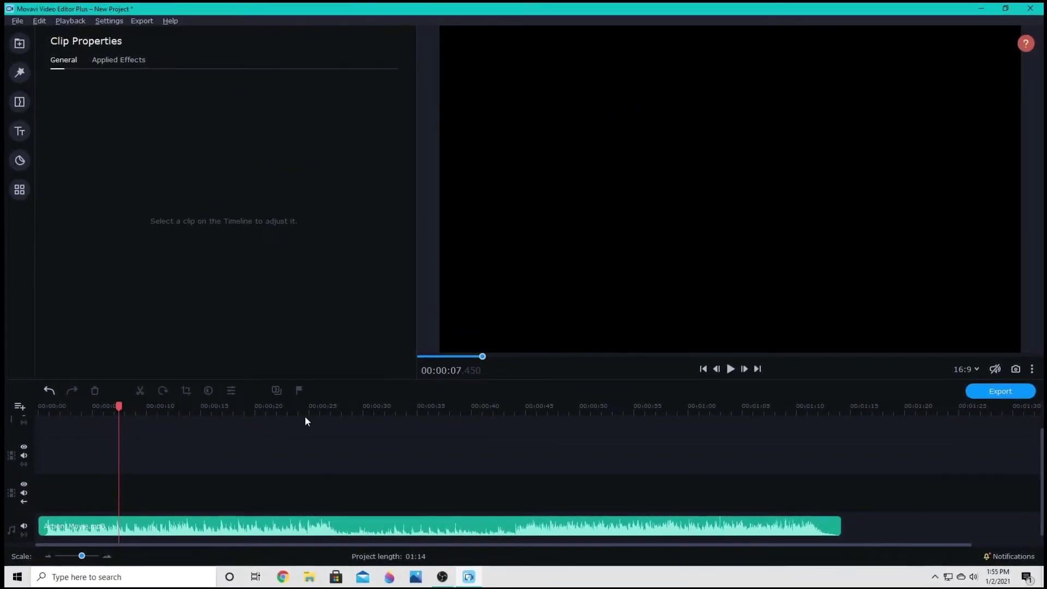
Restore the deleted clips and test the track links by deleting and restoring the Black clip.
click(50, 390)
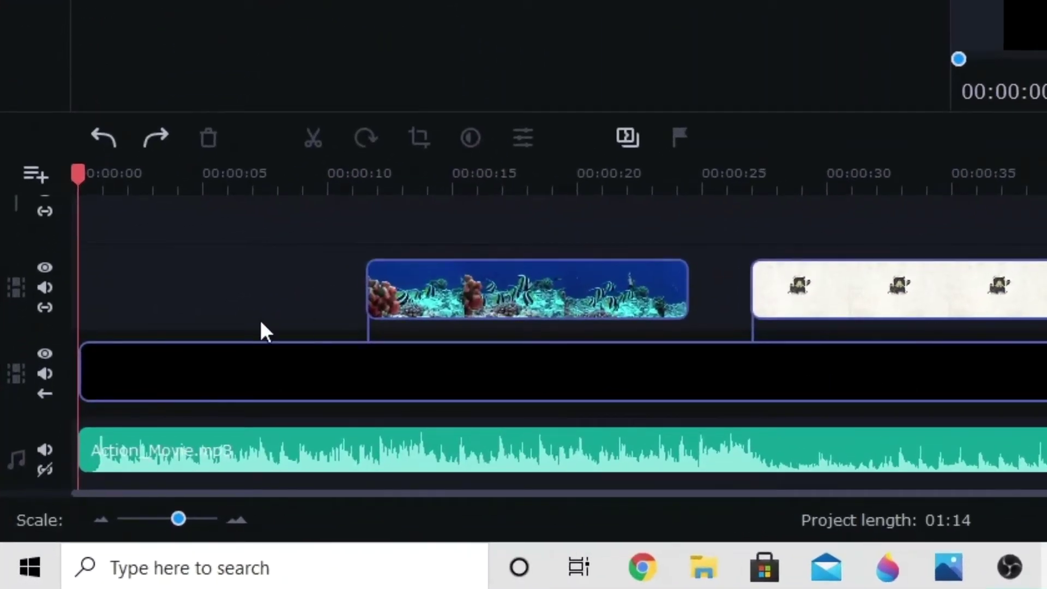
click(45, 308)
click(47, 470)
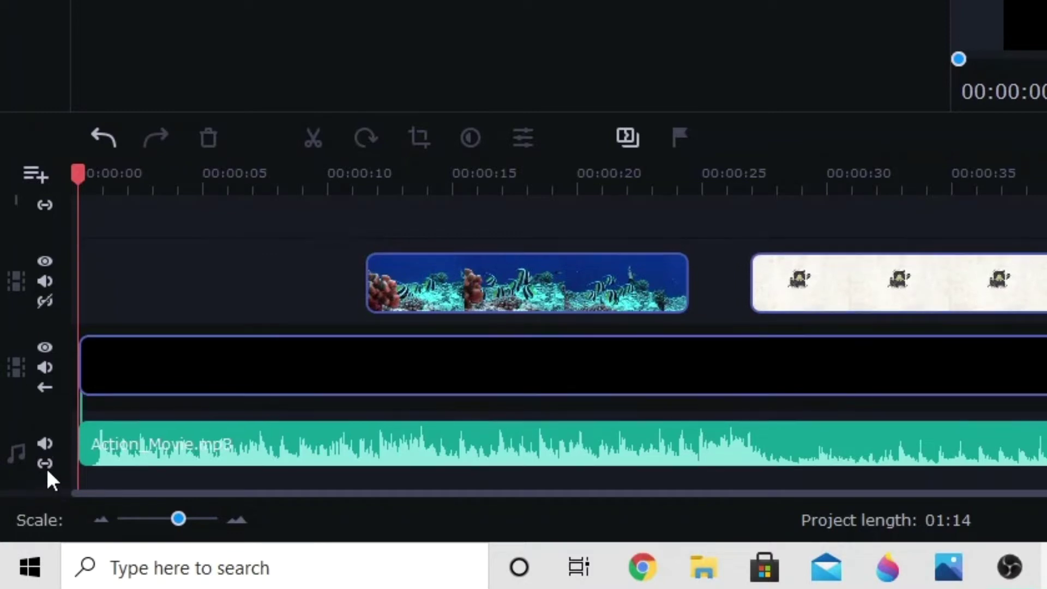
click(44, 303)
click(295, 368)
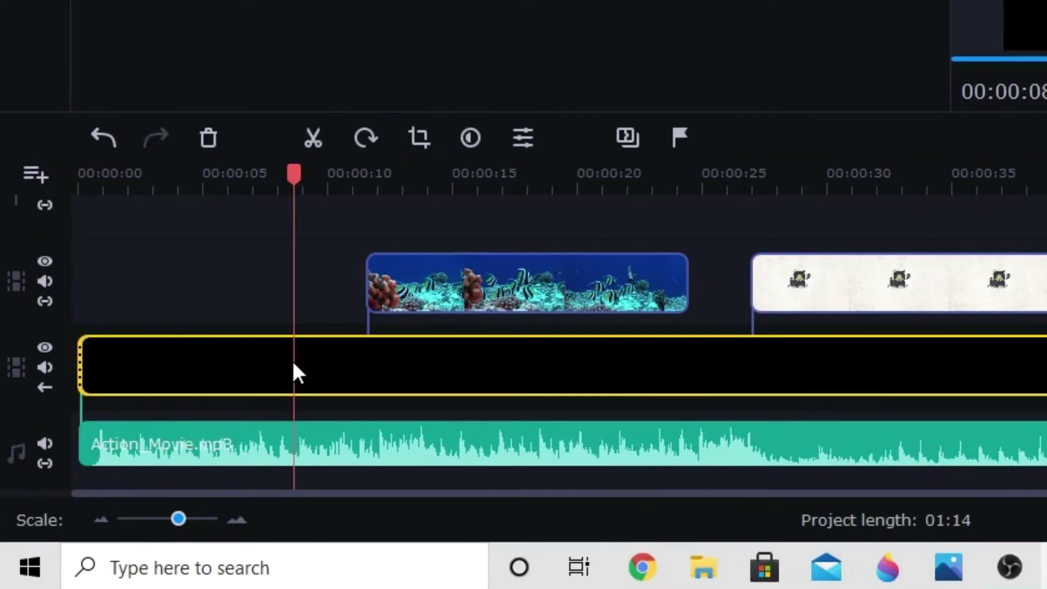
click(209, 139)
click(103, 138)
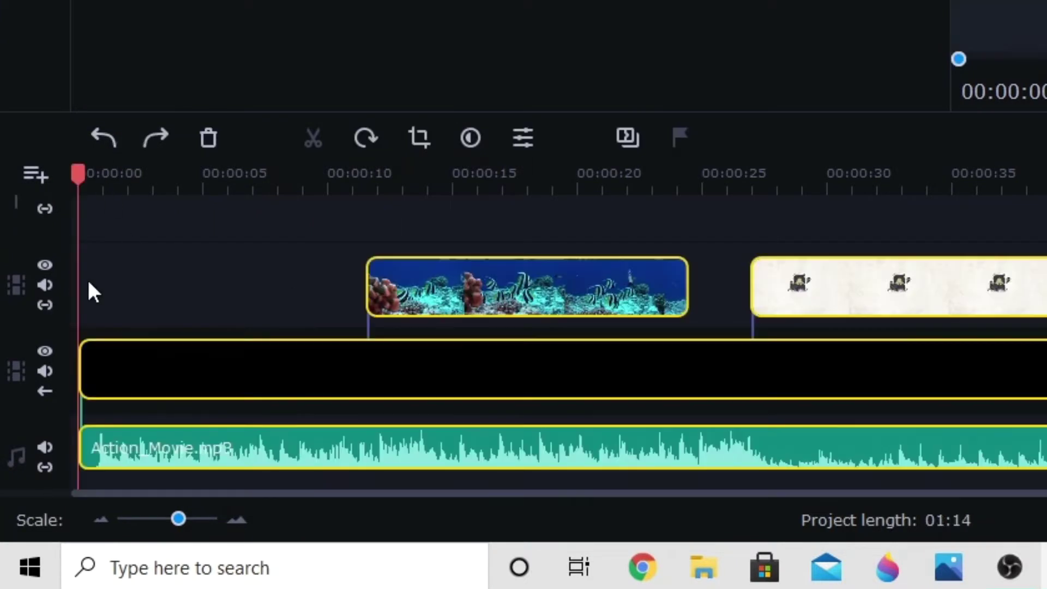
Unlink the audio, top and fish/Bear tracks from the Black clip, then test-delete and undo it.
click(44, 466)
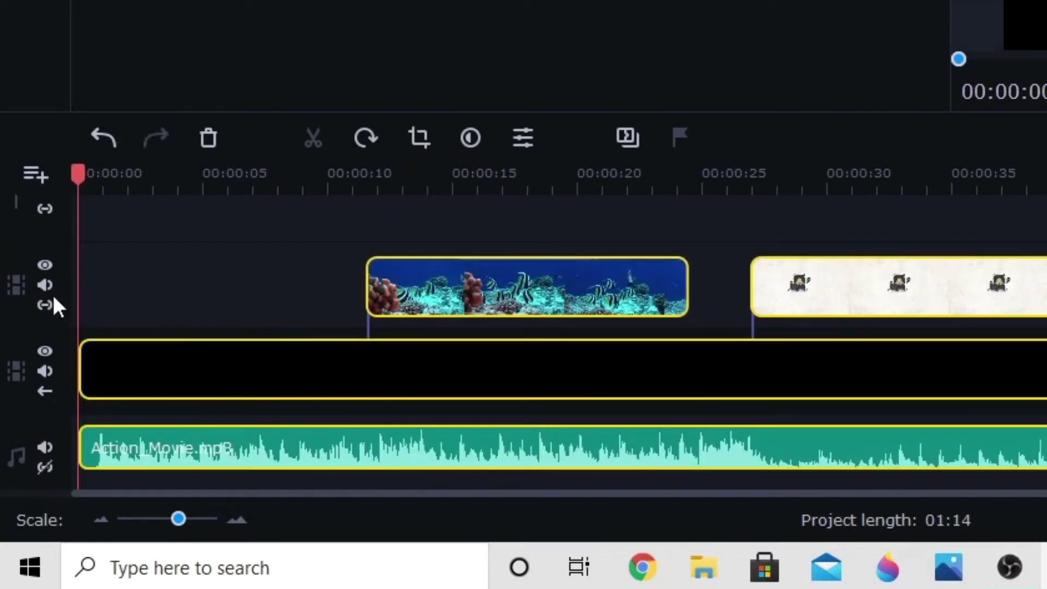
click(44, 207)
click(245, 381)
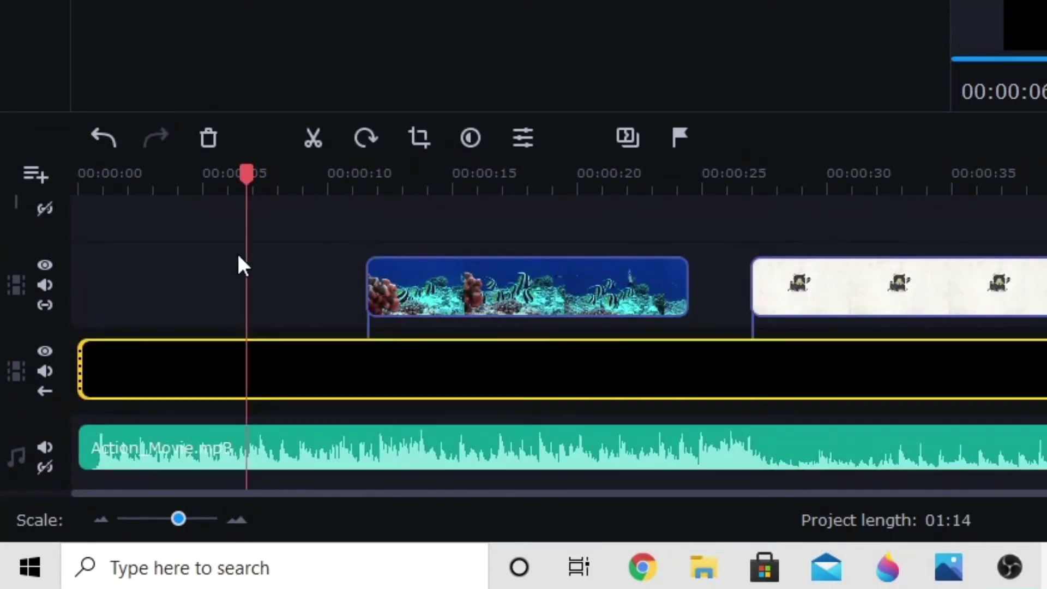
click(46, 306)
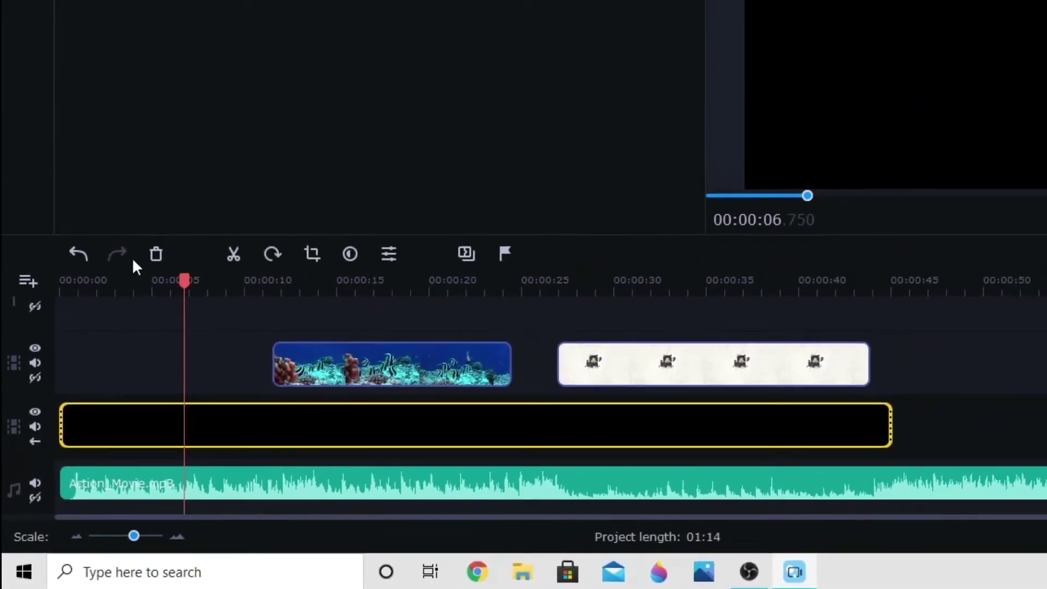
click(208, 138)
key(ctrl+z)
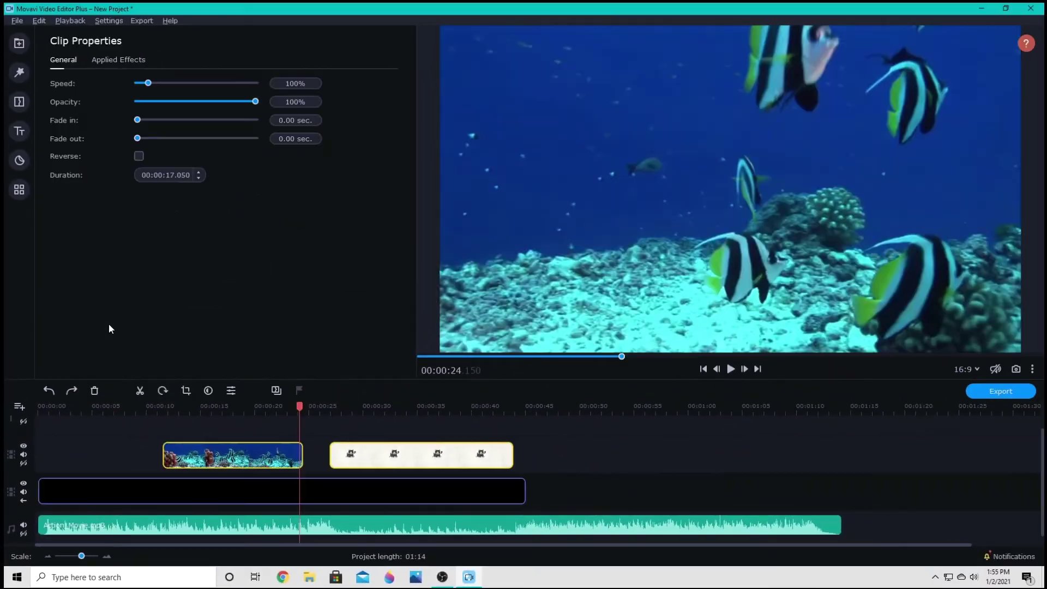
drag(300, 406, 274, 406)
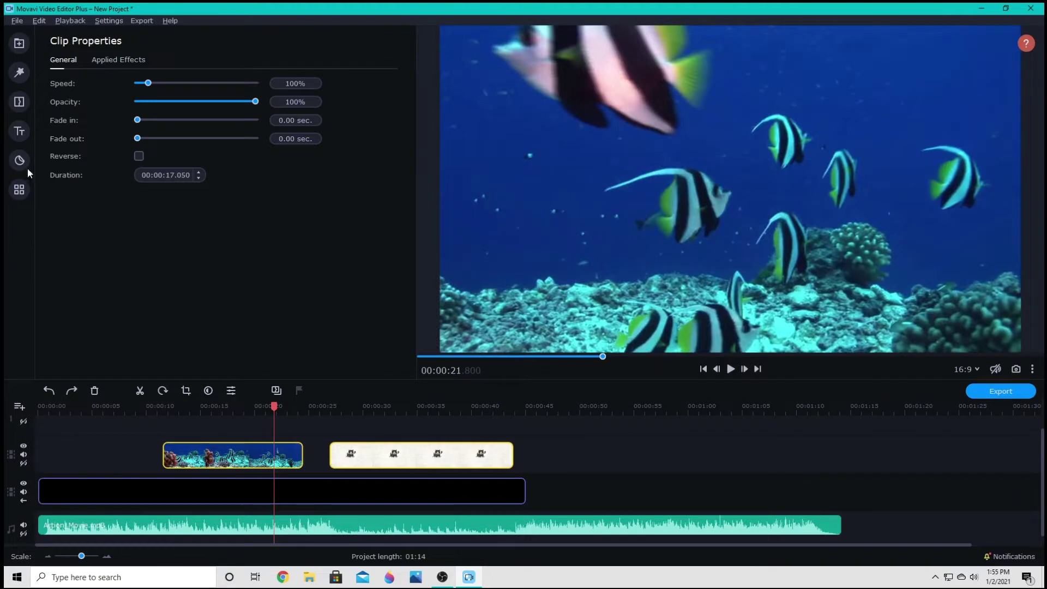
click(118, 457)
click(99, 409)
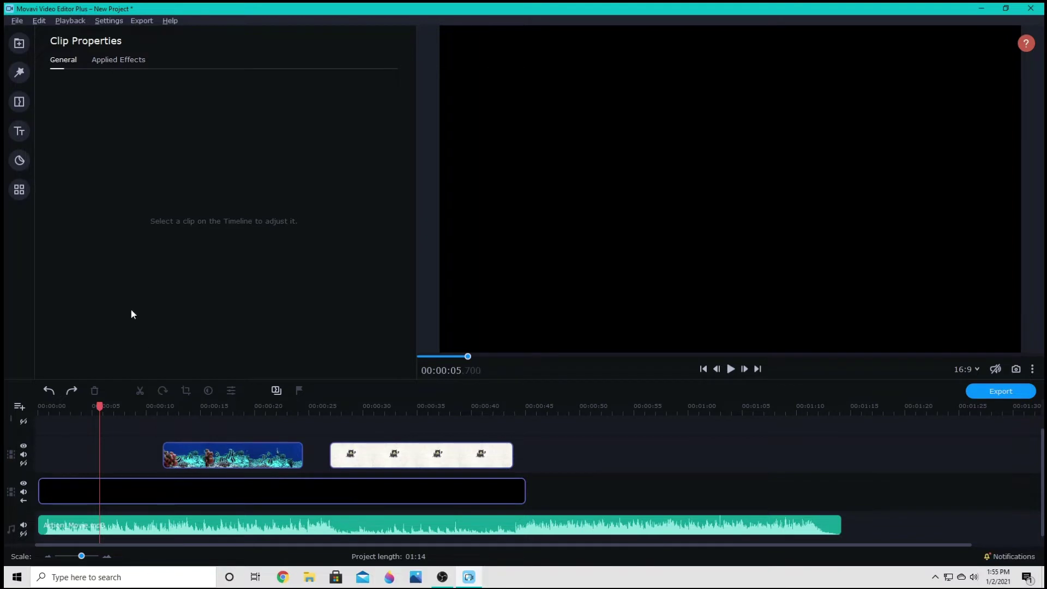
Apply the Paper planes filter to the Black clip and preview it.
click(21, 73)
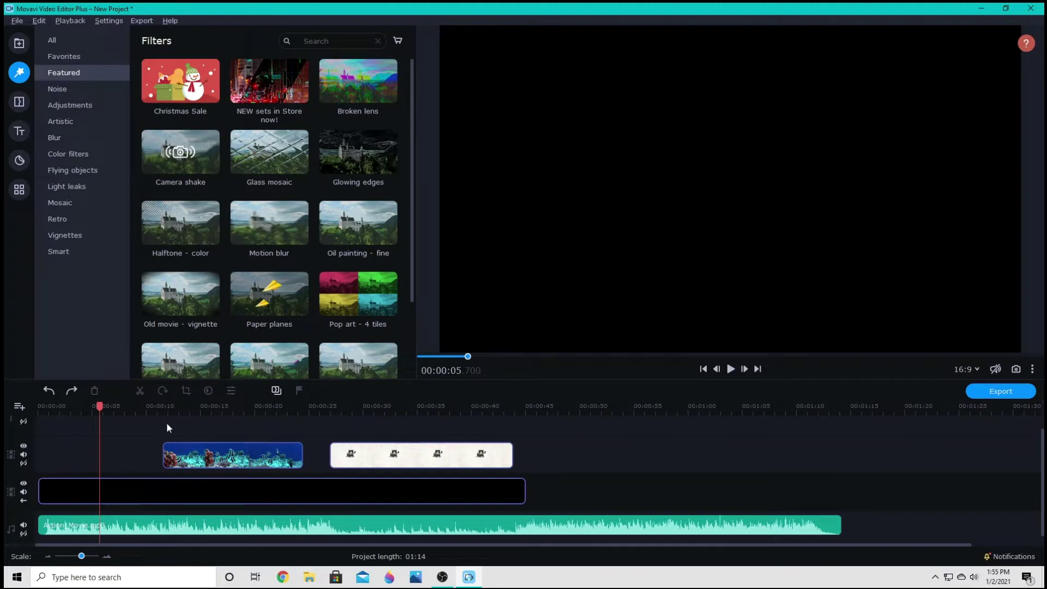
scroll(267, 420, up, 1)
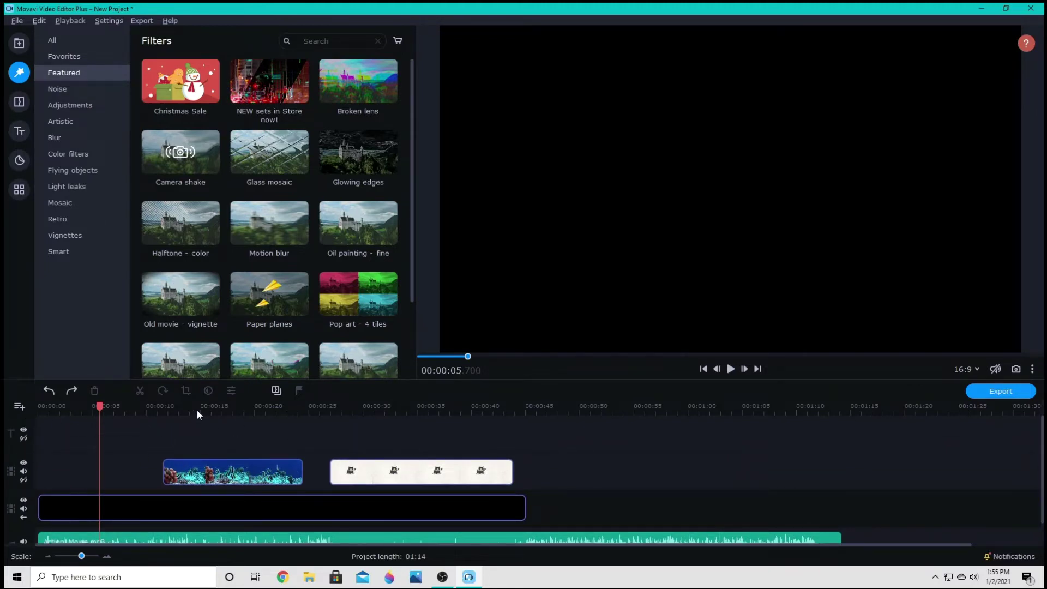
drag(261, 299, 109, 514)
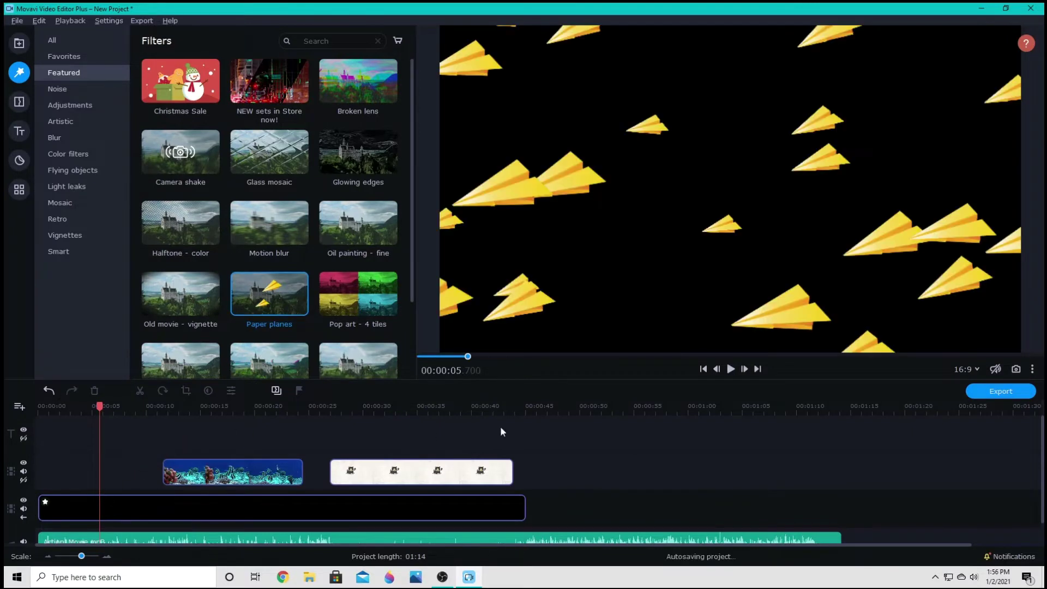
click(730, 372)
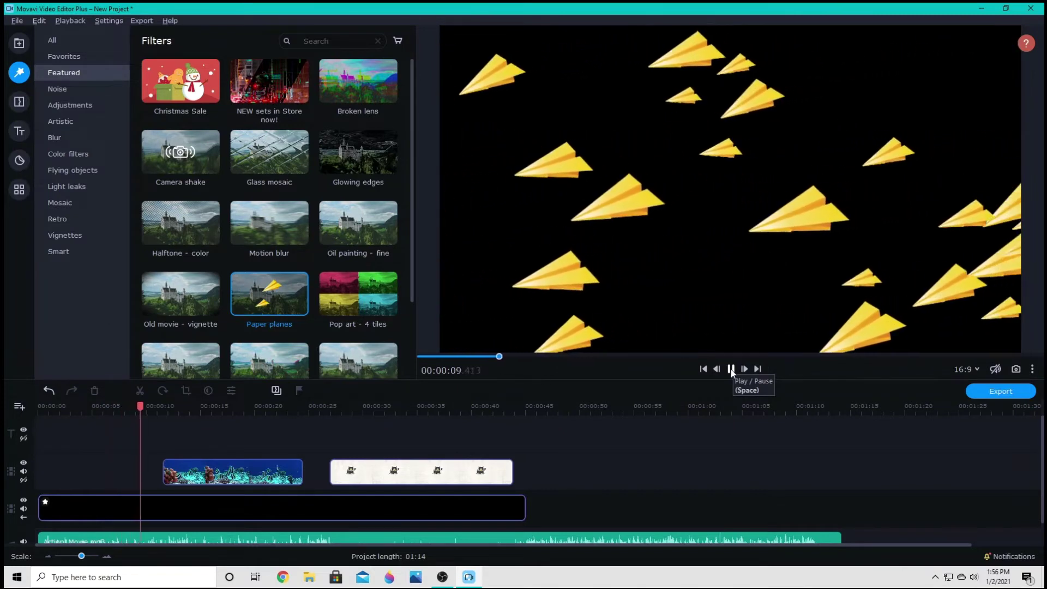
click(731, 371)
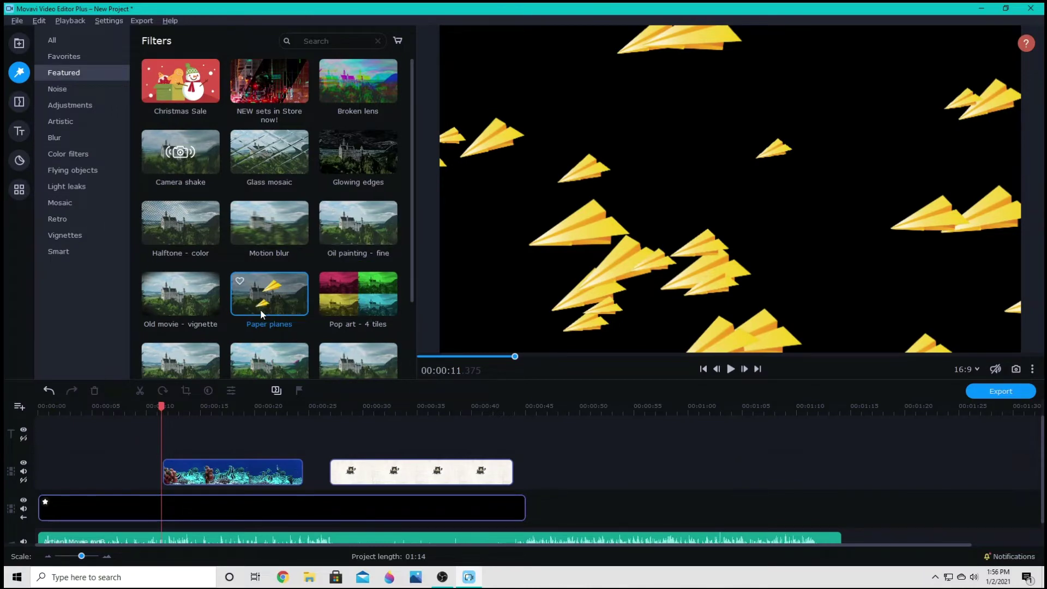
Try the Pop art - 4 tiles and Ghosts filters, undoing each to keep Paper planes.
drag(354, 294, 139, 502)
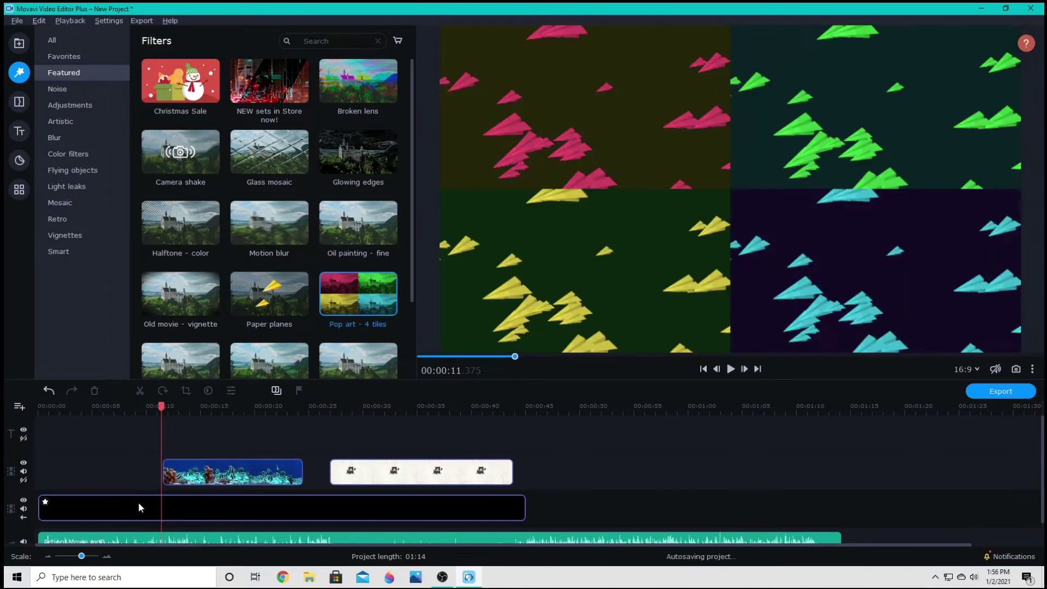
click(48, 390)
click(72, 170)
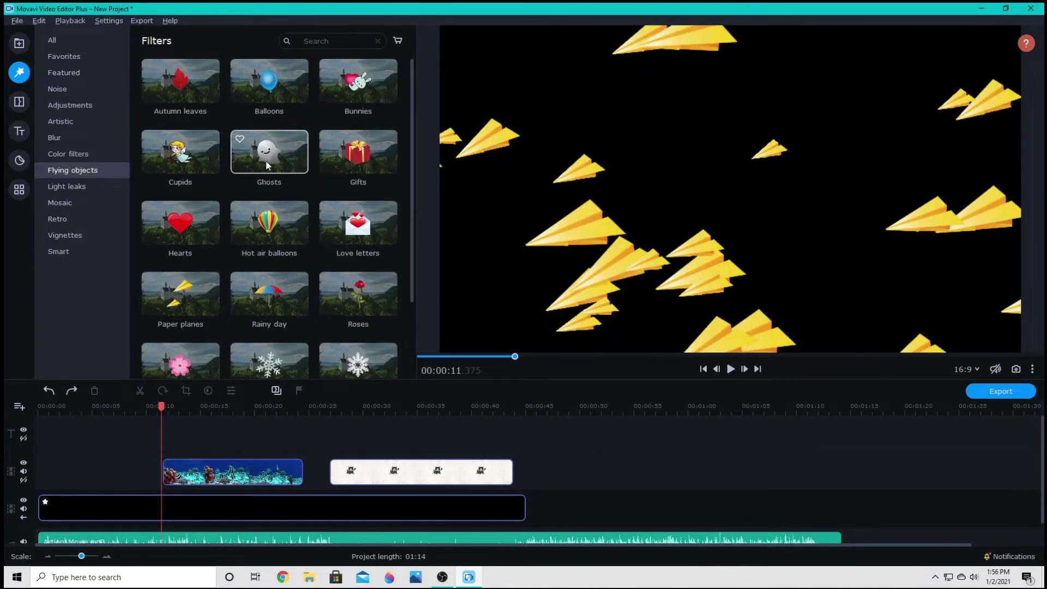
drag(297, 157, 121, 507)
click(730, 369)
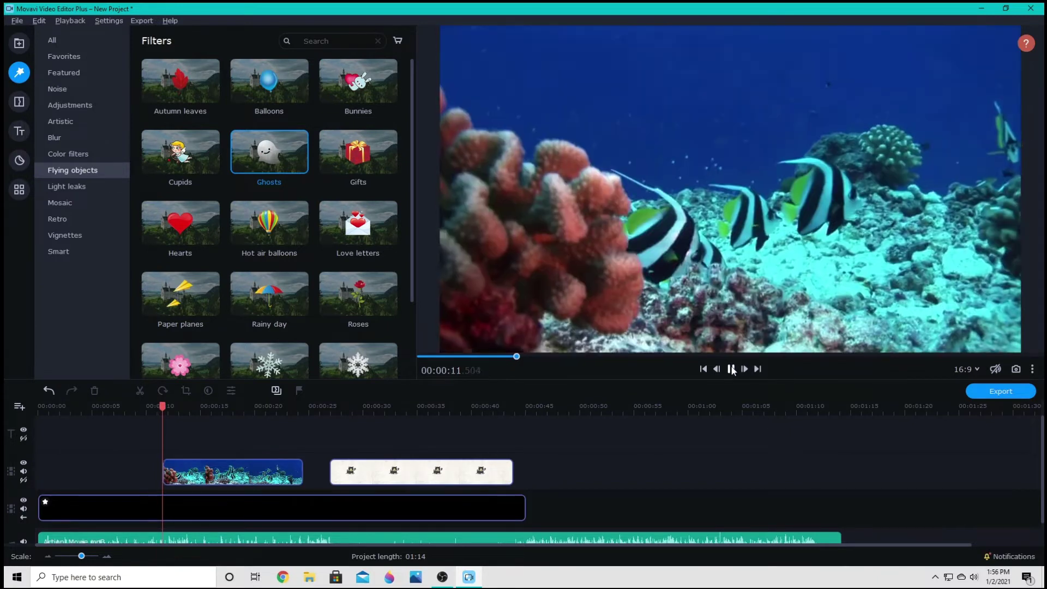
click(730, 368)
click(107, 434)
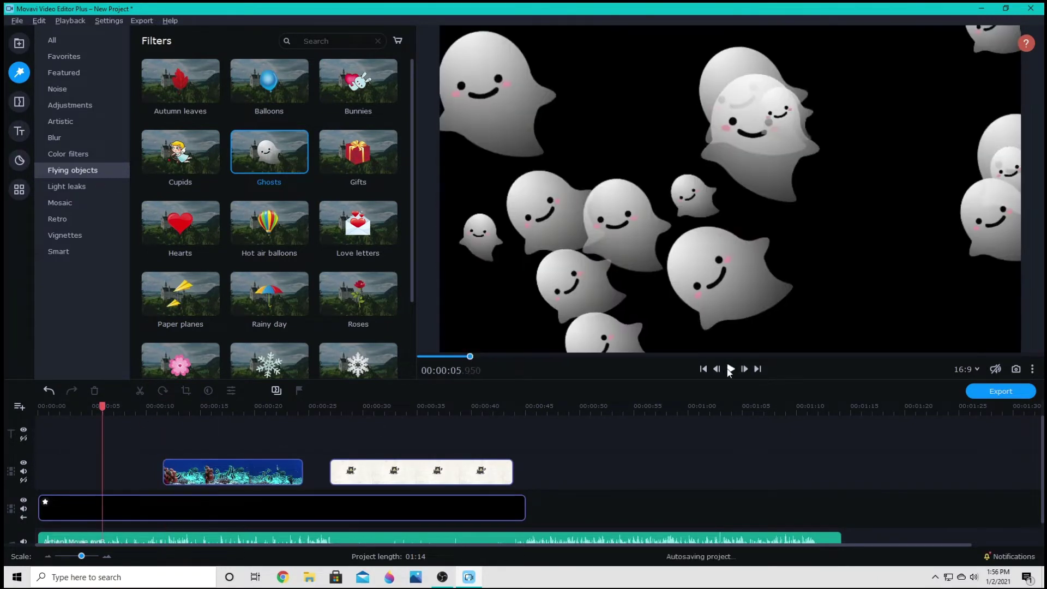
click(49, 390)
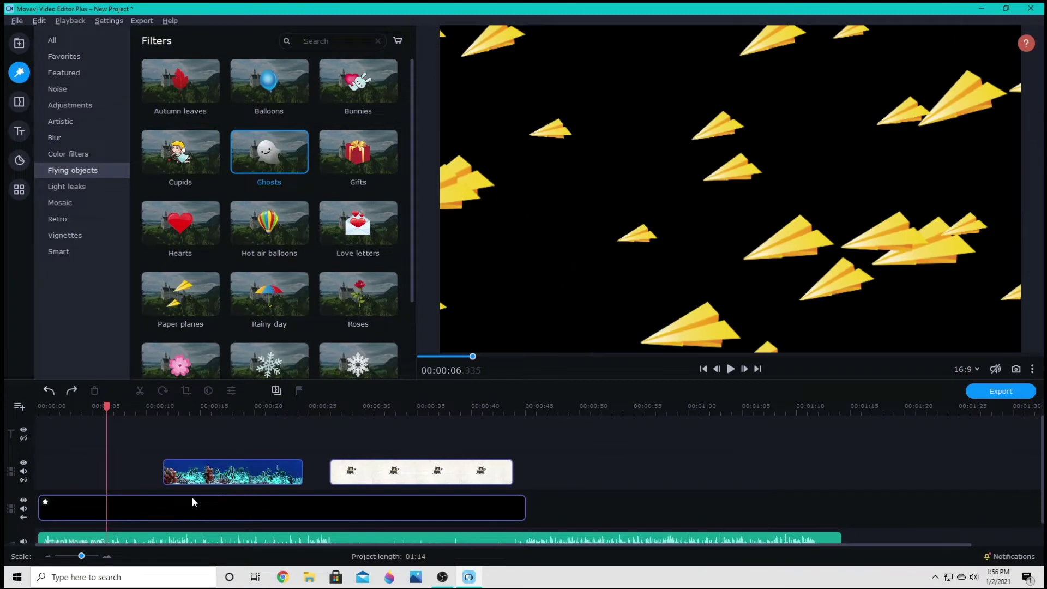
Delete Filter: Paper planes from the Black clip's Applied Effects in Clip Properties.
double_click(47, 507)
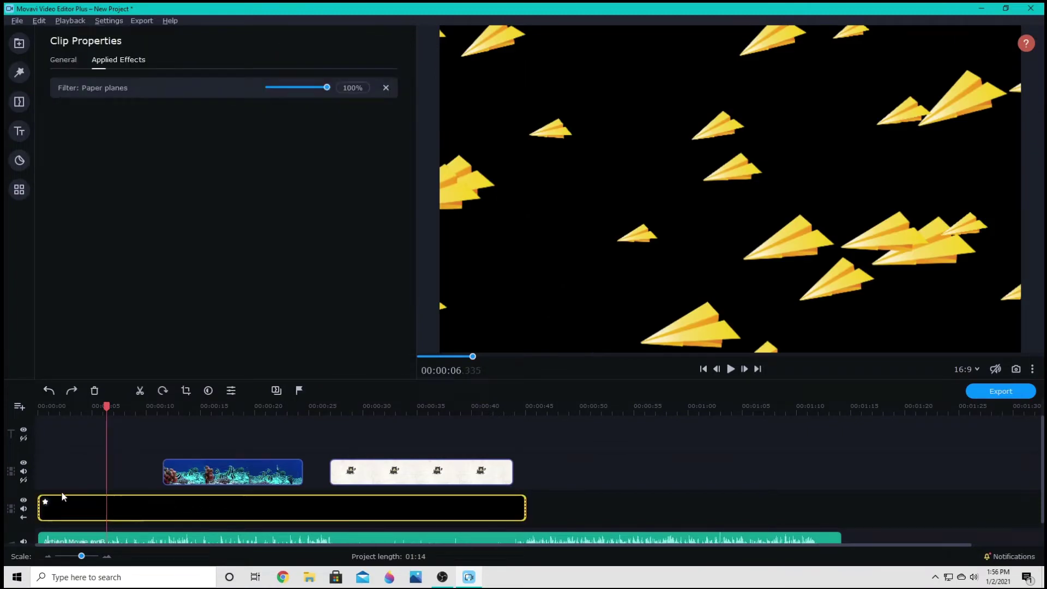
click(348, 504)
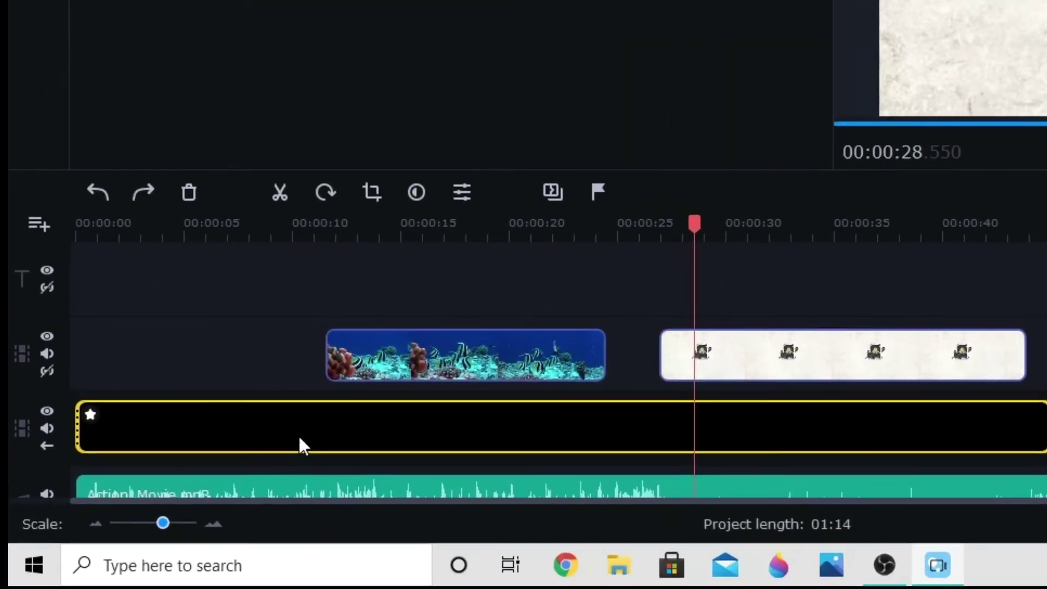
click(151, 511)
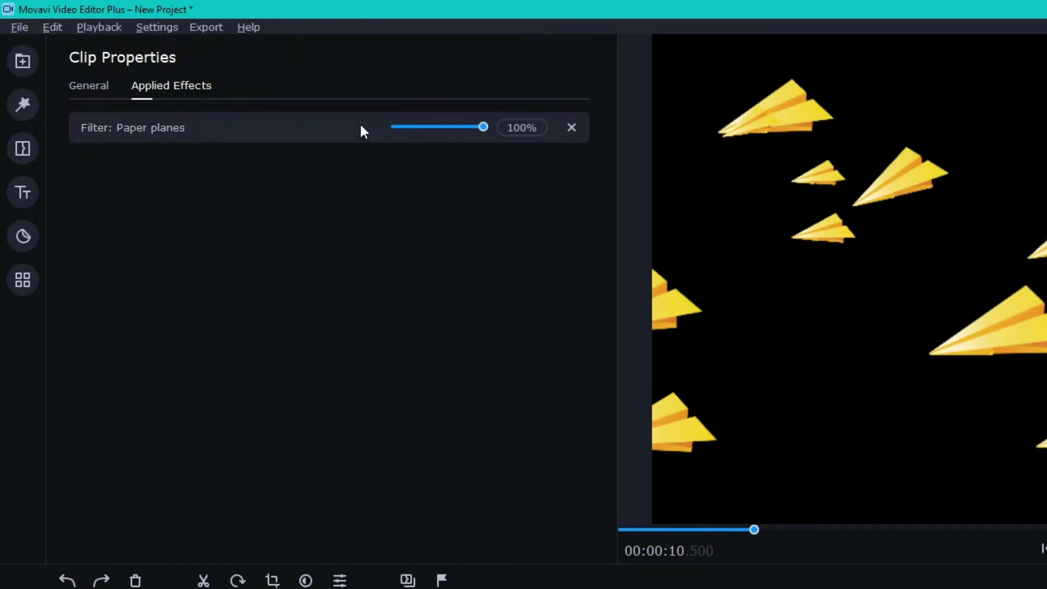
click(571, 129)
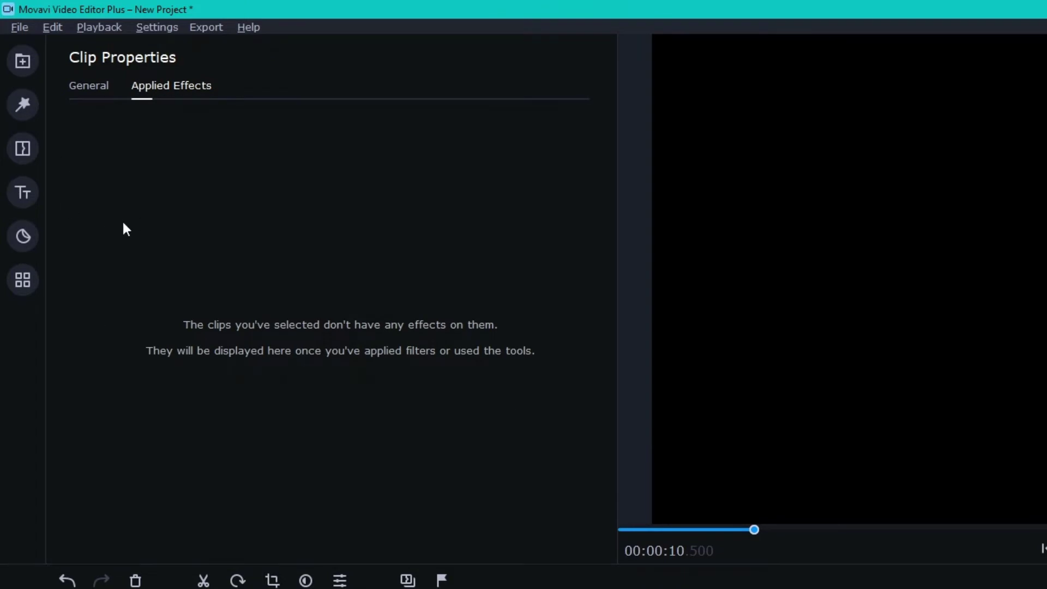
click(22, 148)
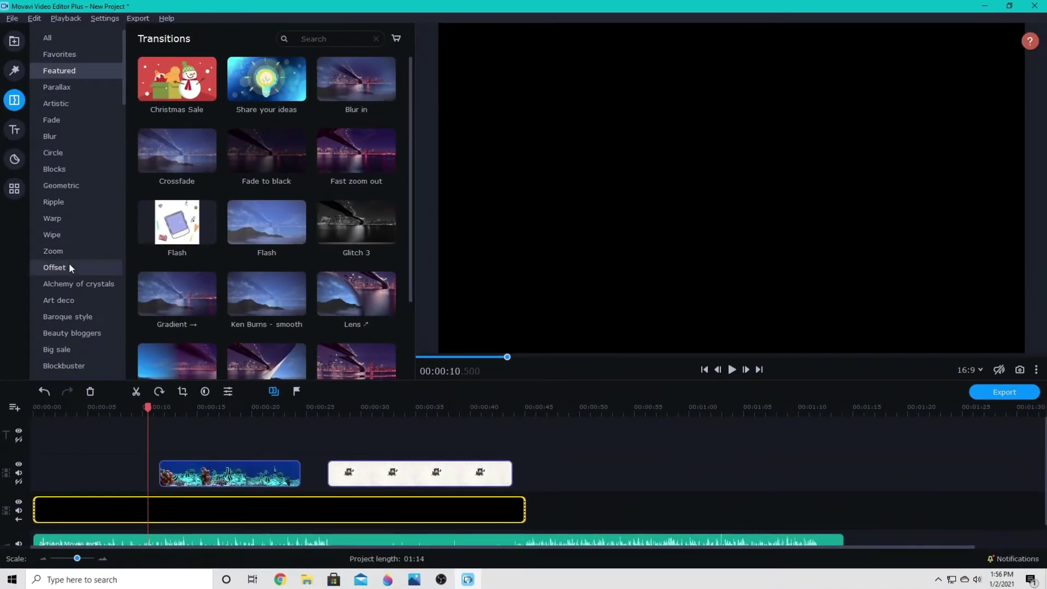
Split the Black clip, preview a Flash transition at the cut, and move the fish clip into that track.
key(ctrl+b)
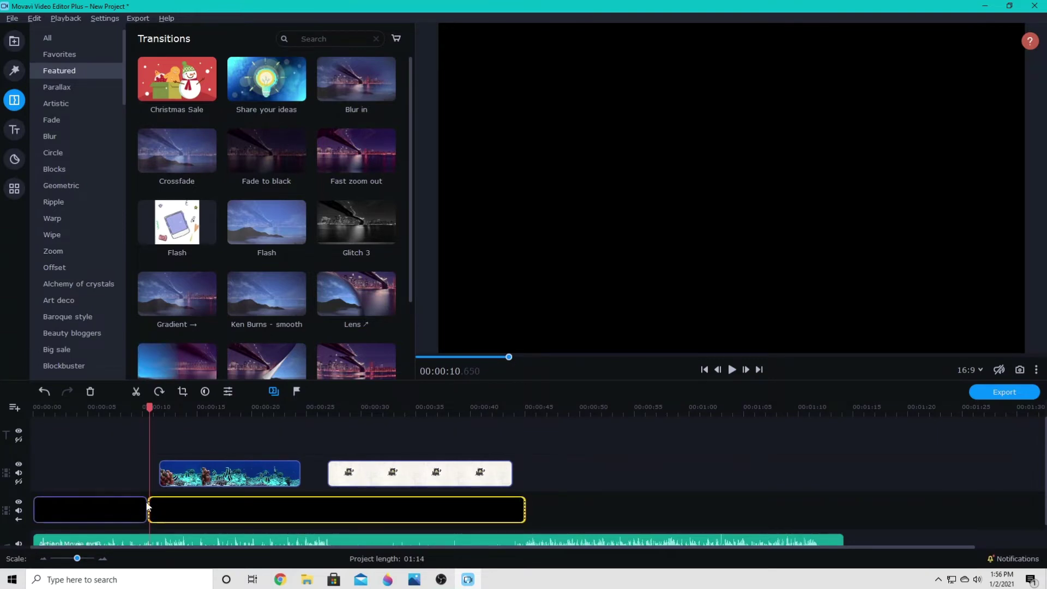
click(122, 450)
drag(273, 227, 147, 518)
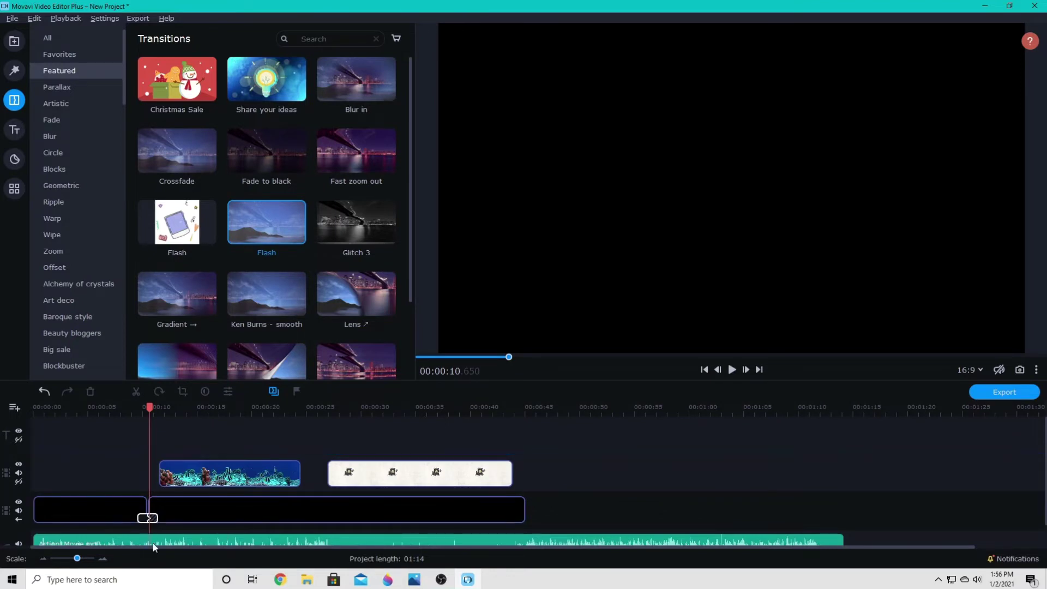
click(123, 415)
click(731, 369)
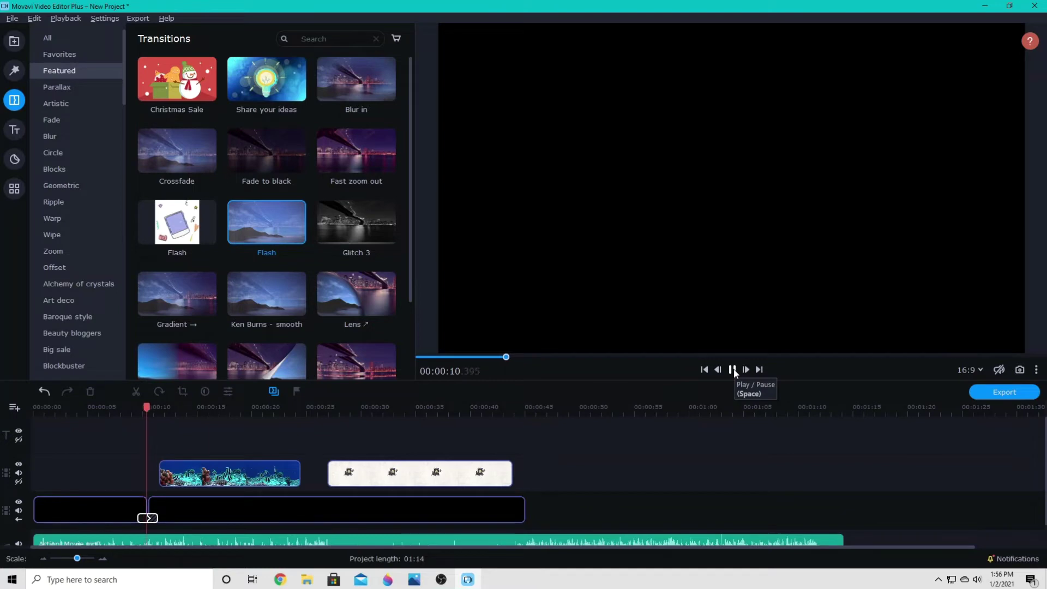
click(733, 370)
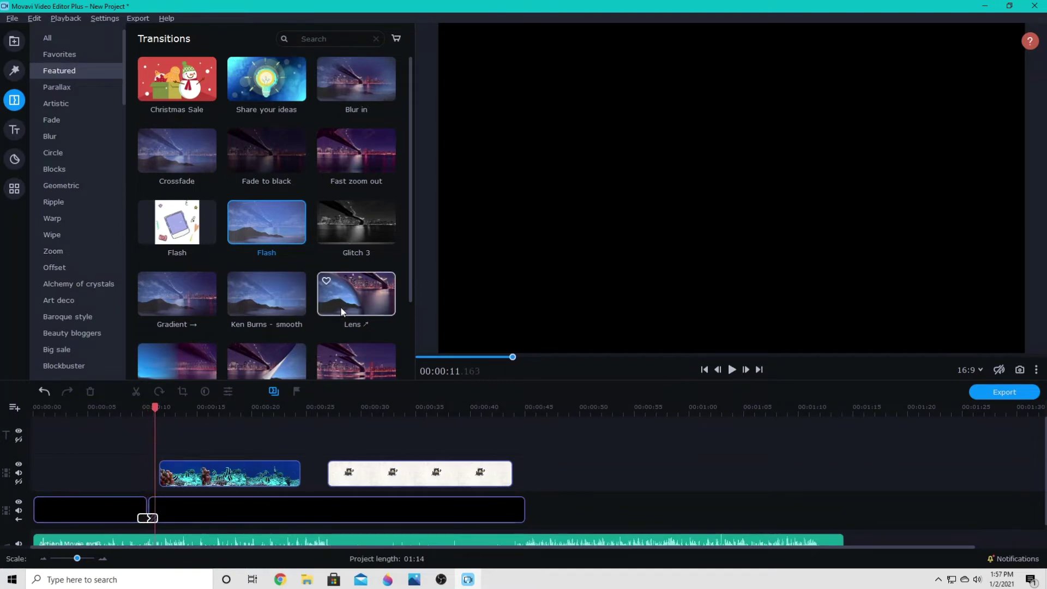
drag(172, 480, 161, 510)
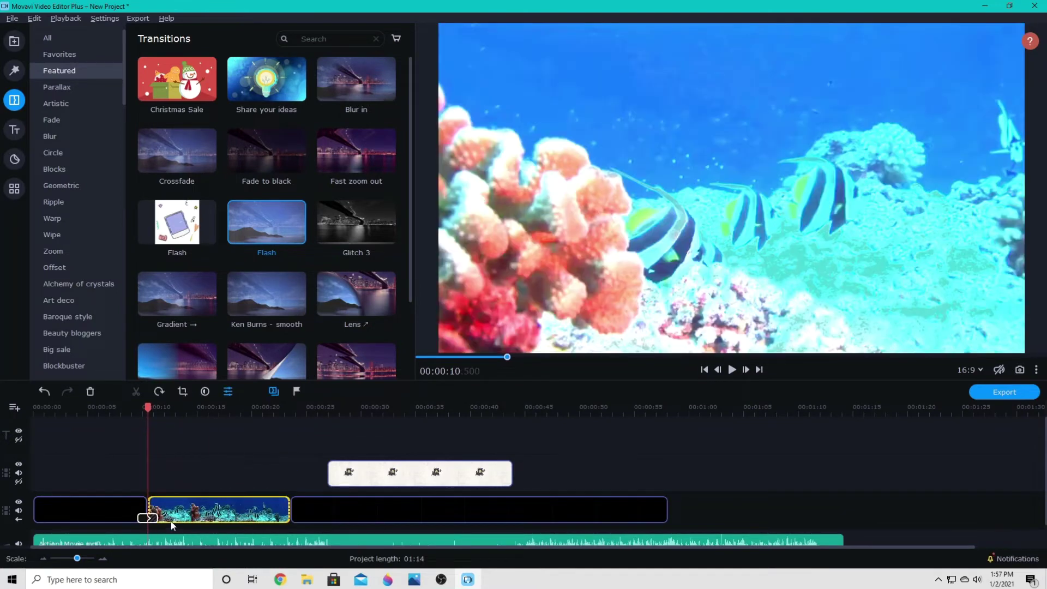
click(130, 408)
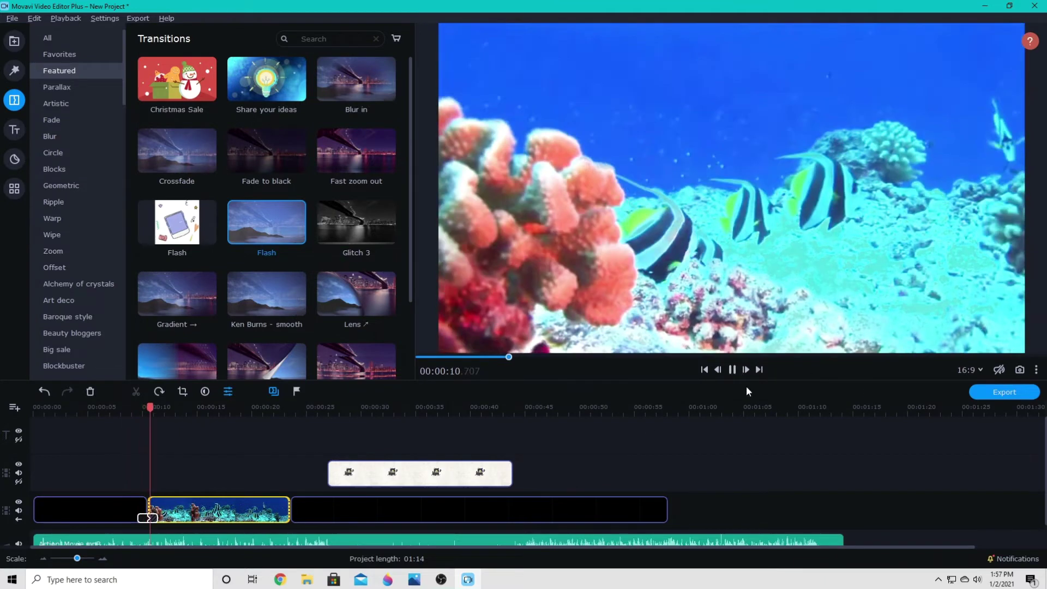
click(731, 369)
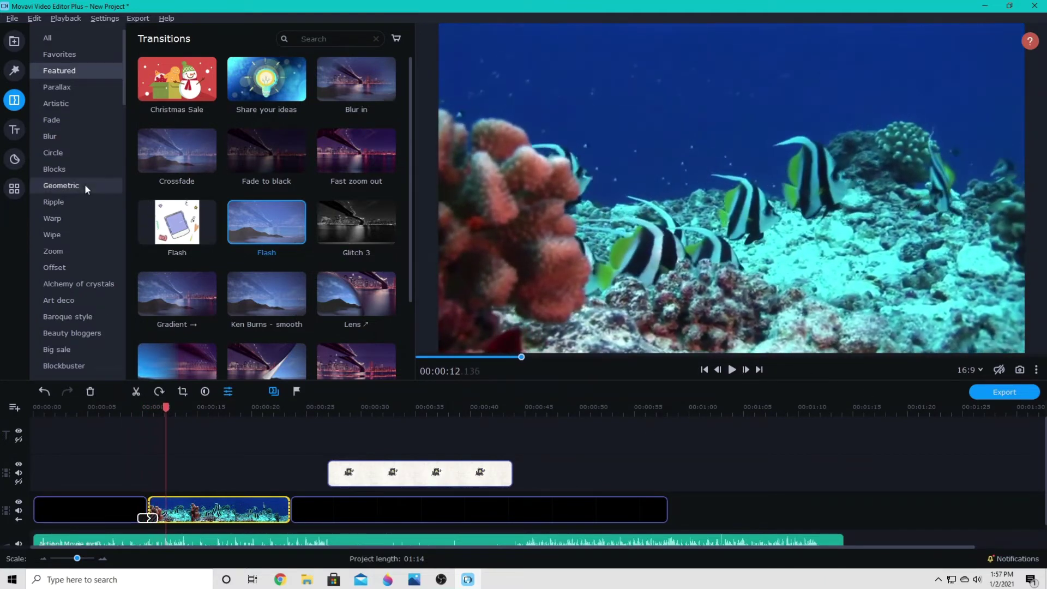
Replace the transition with Disintegrate, then with a 2-second Glitch 1 transition.
click(79, 120)
click(71, 104)
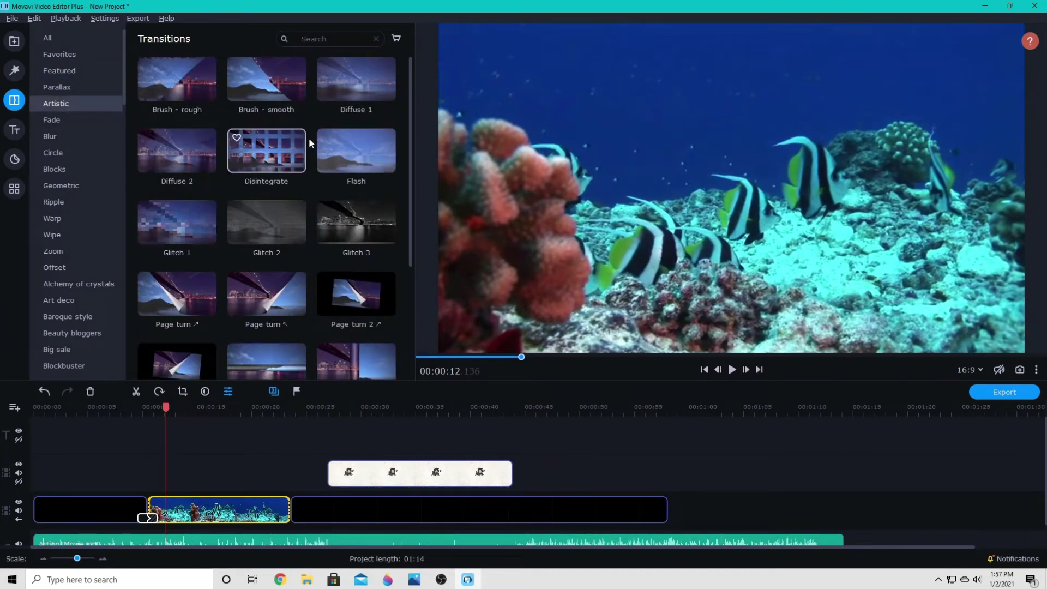
drag(309, 143, 148, 517)
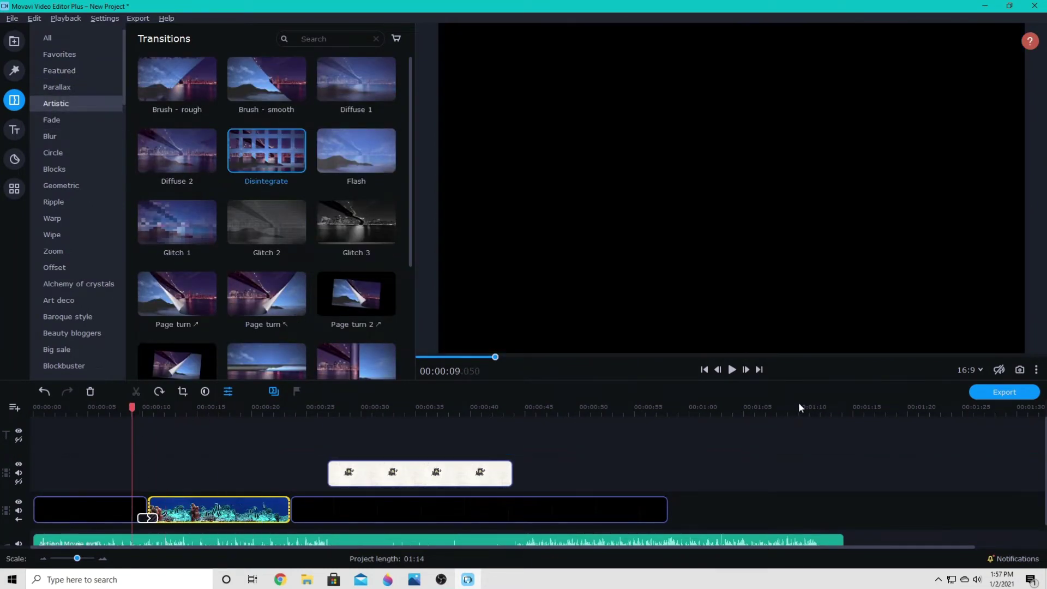
click(732, 369)
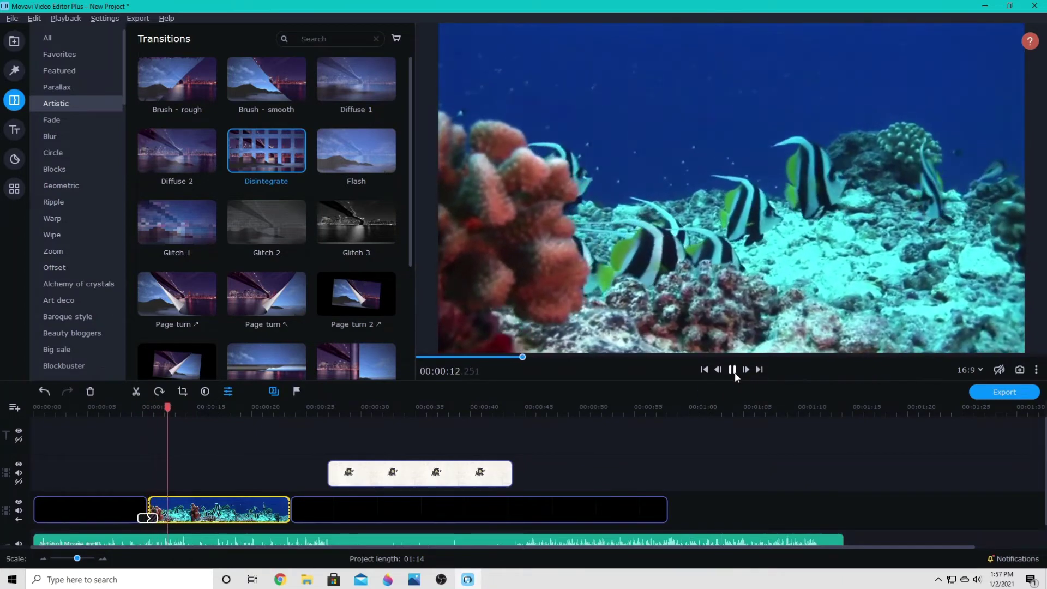
click(732, 370)
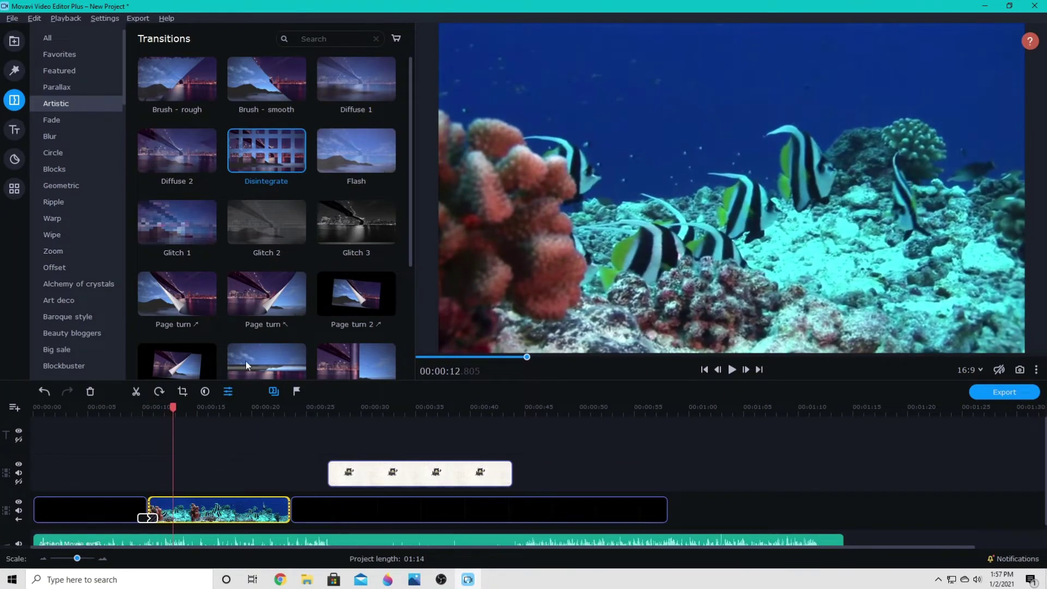
drag(180, 224, 149, 520)
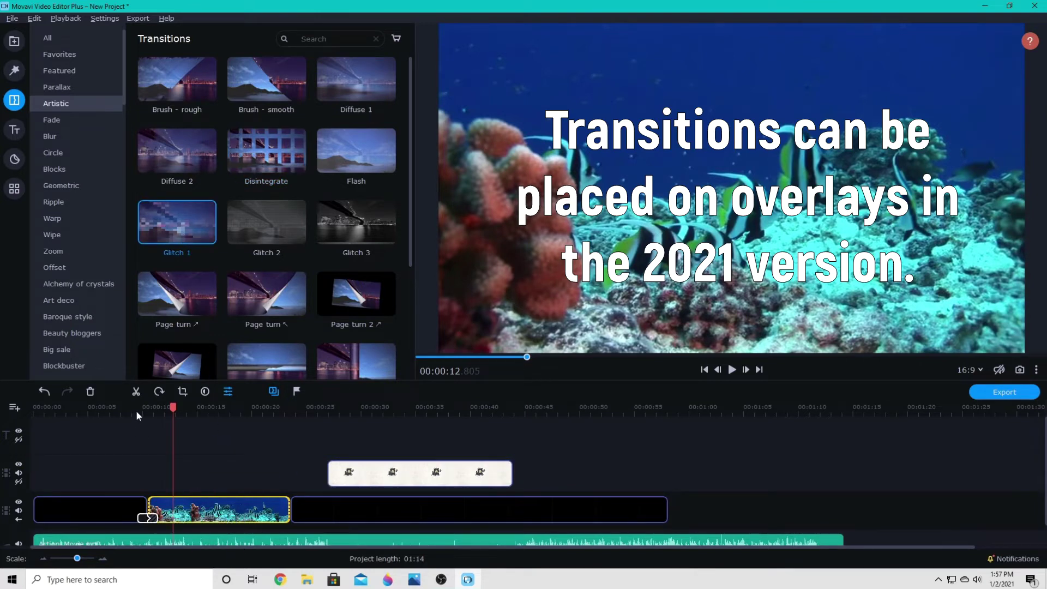
click(146, 518)
Check the Glitch 1 transition's properties unchanged, then drag its edge to make it slightly longer.
double_click(146, 519)
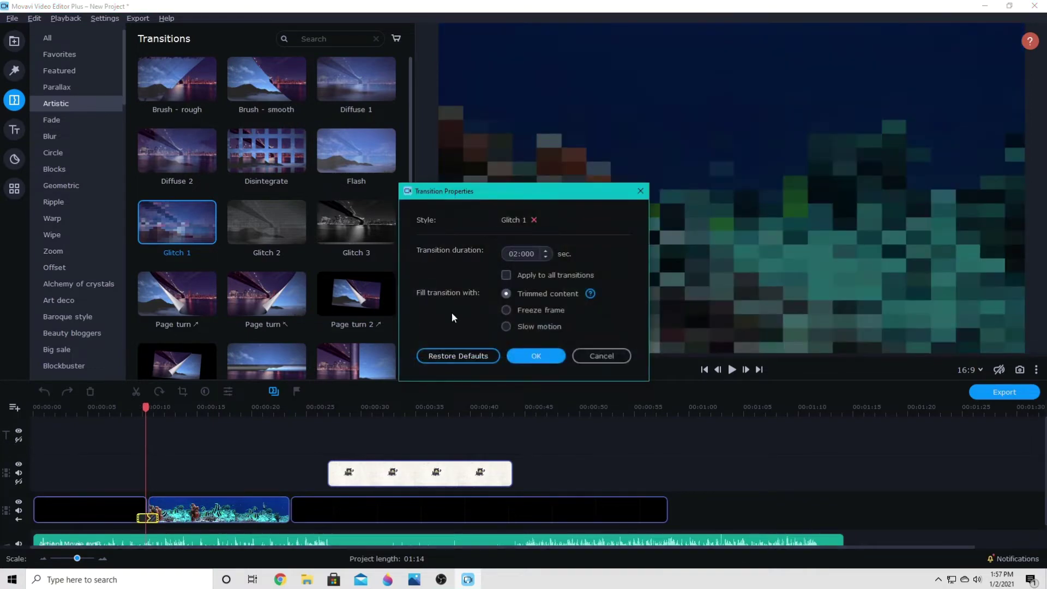
click(601, 354)
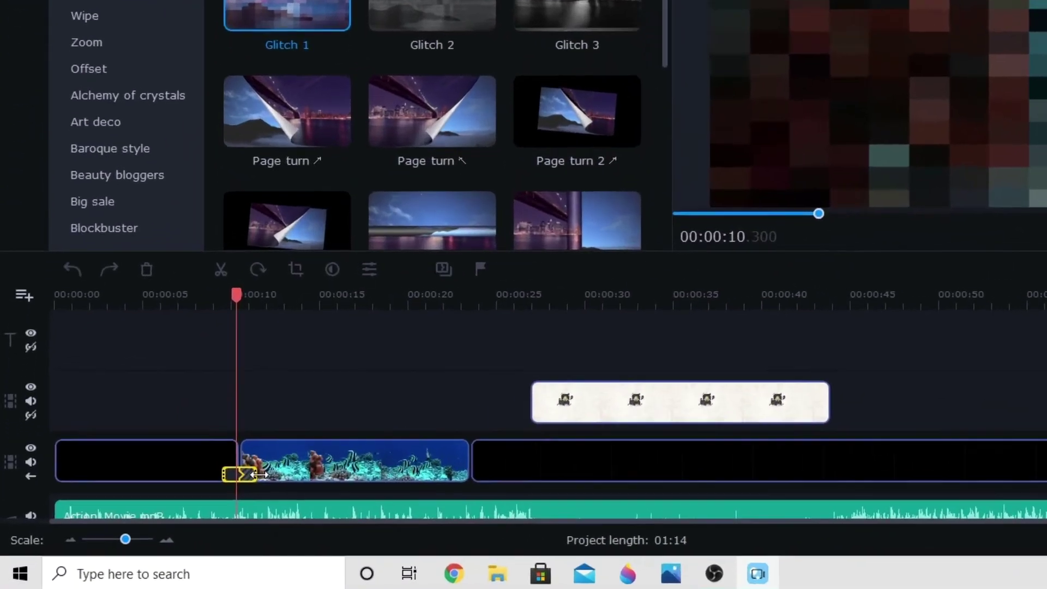
drag(259, 474, 280, 474)
drag(344, 448, 327, 448)
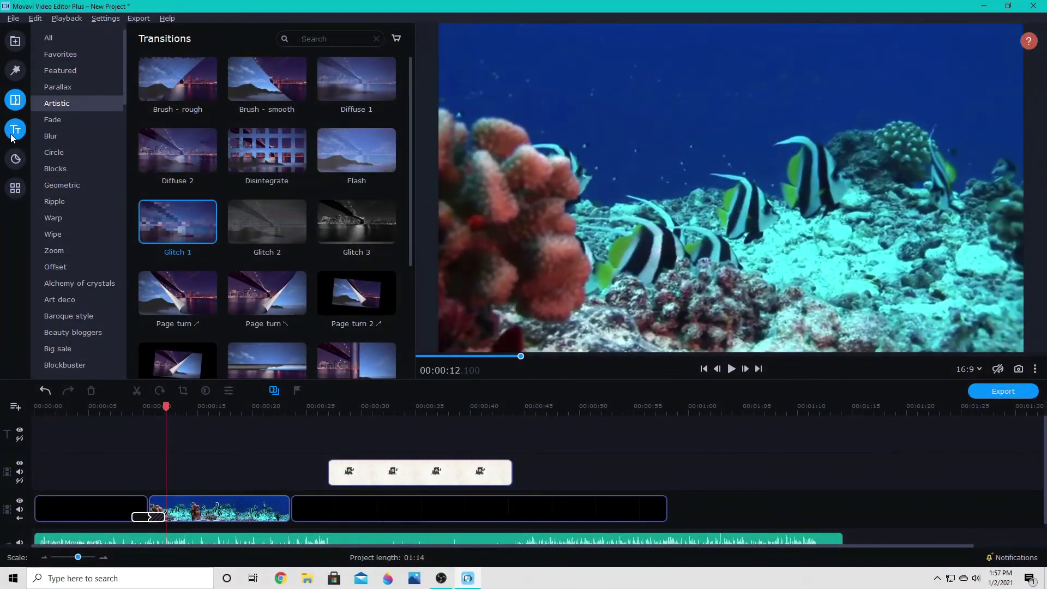
click(13, 134)
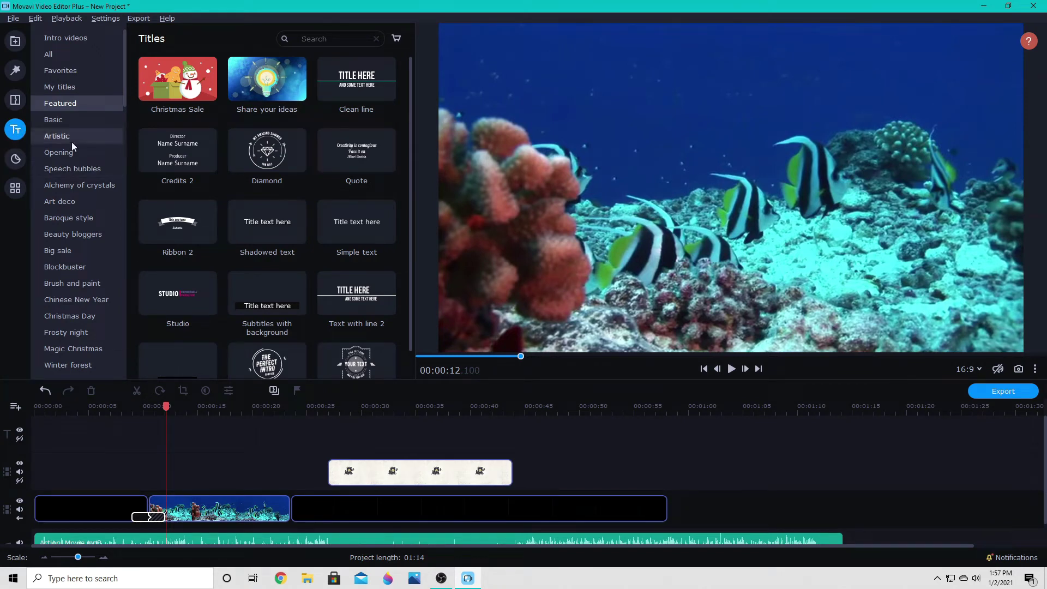
Drop the Basic Scroll ↑ title onto the titles track above the fish clip.
click(60, 120)
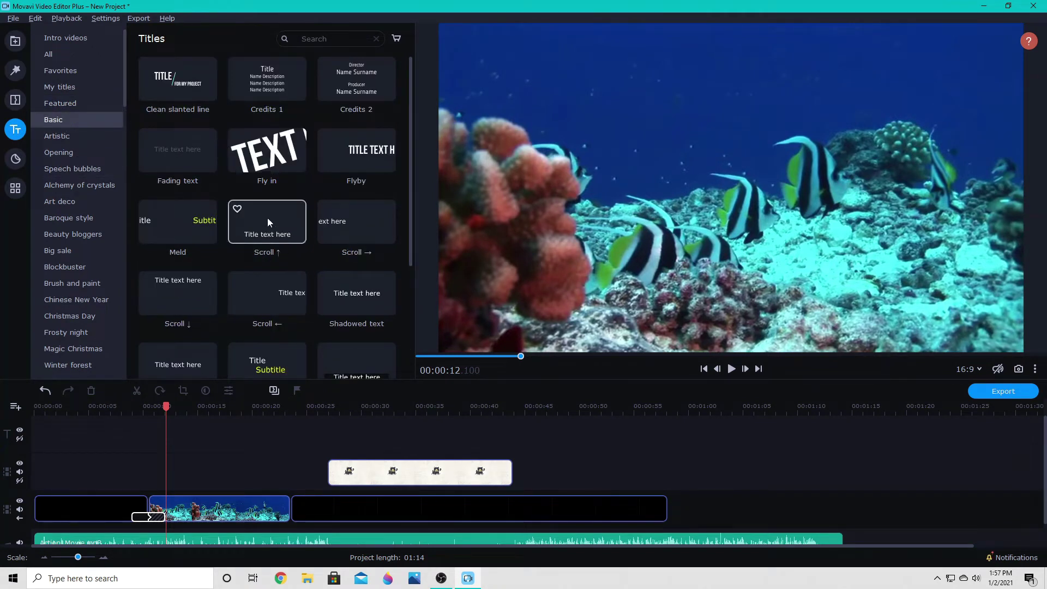
drag(266, 221, 195, 448)
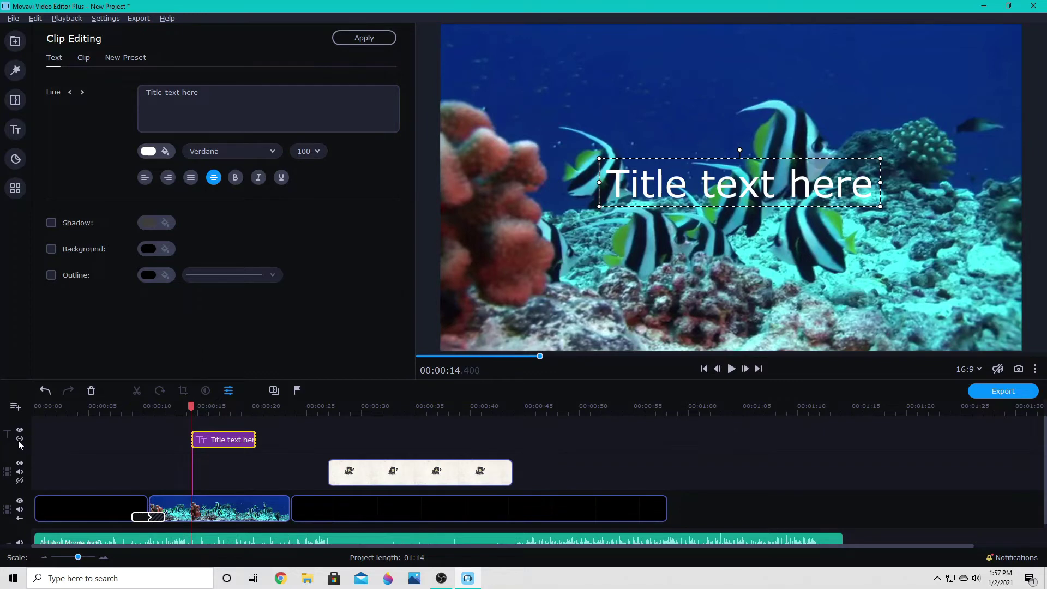
Replace the placeholder 'Title text here' with 'TEXT!!!!' at 00:00:17.700.
click(227, 439)
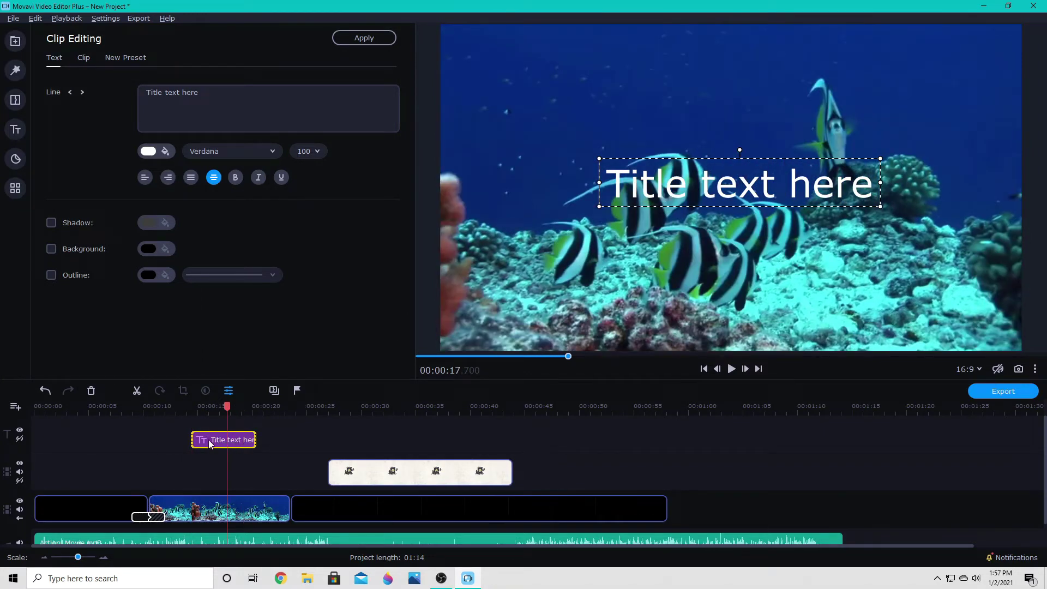
double_click(750, 187)
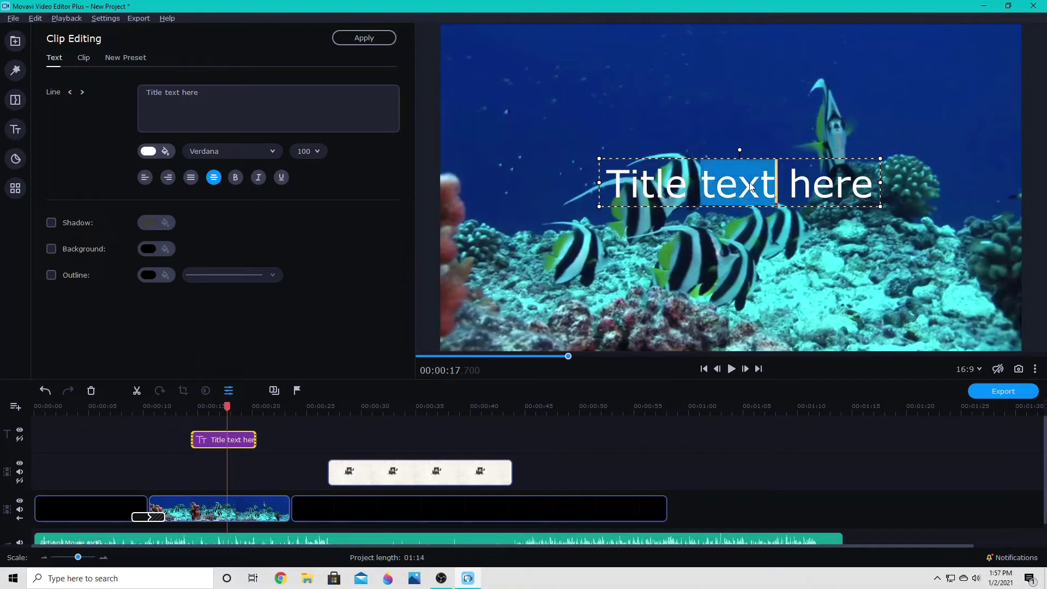
key(BackSpace)
key(BackSpace)
key(BackSpace)
key(BackSpace)
key(BackSpace)
key(BackSpace)
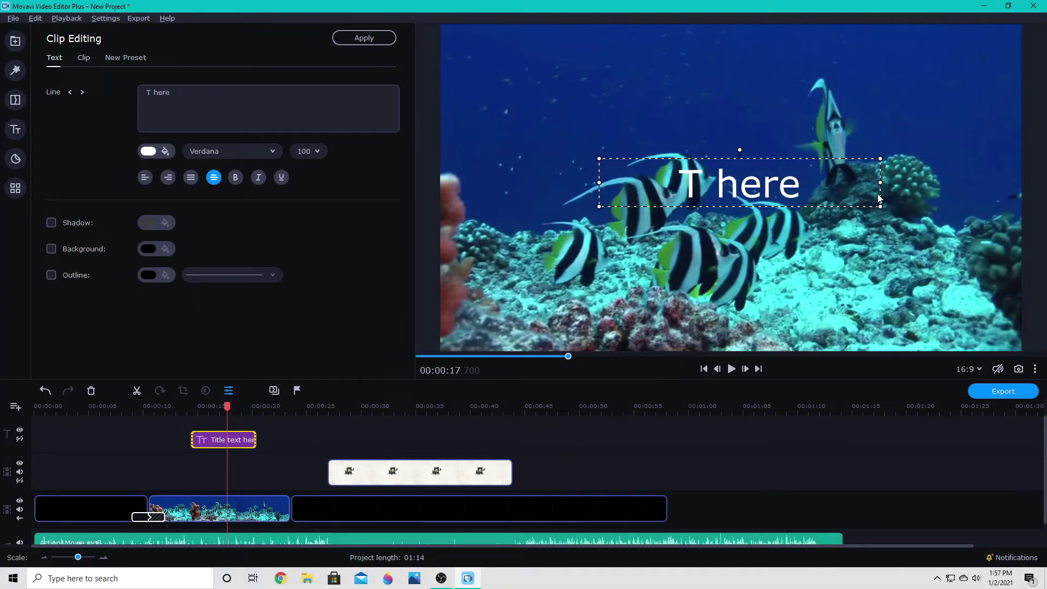
key(Delete)
key(shift+End)
key(BackSpace)
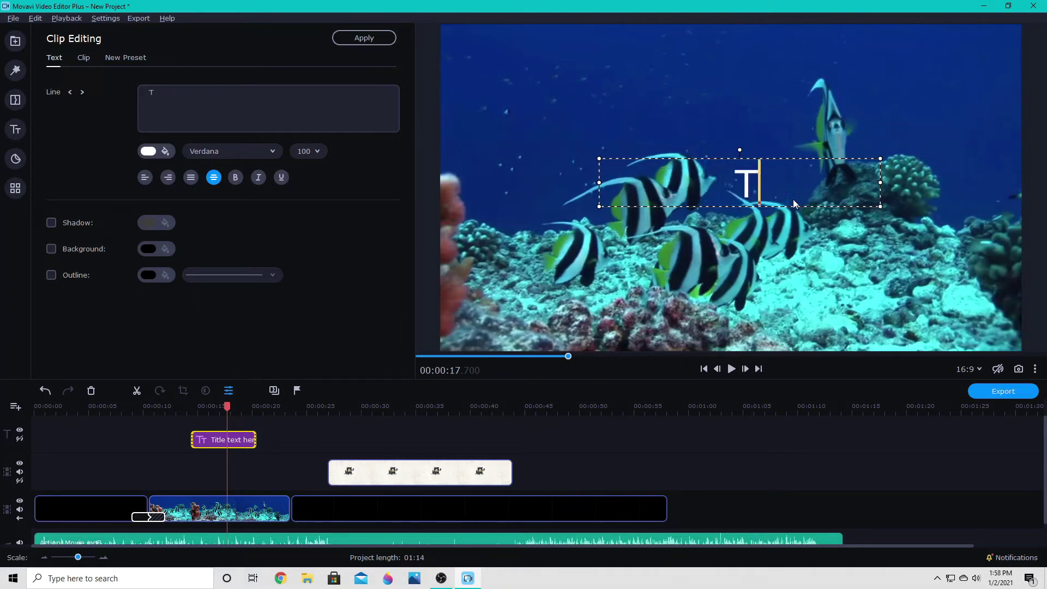
text(EXT!!!!)
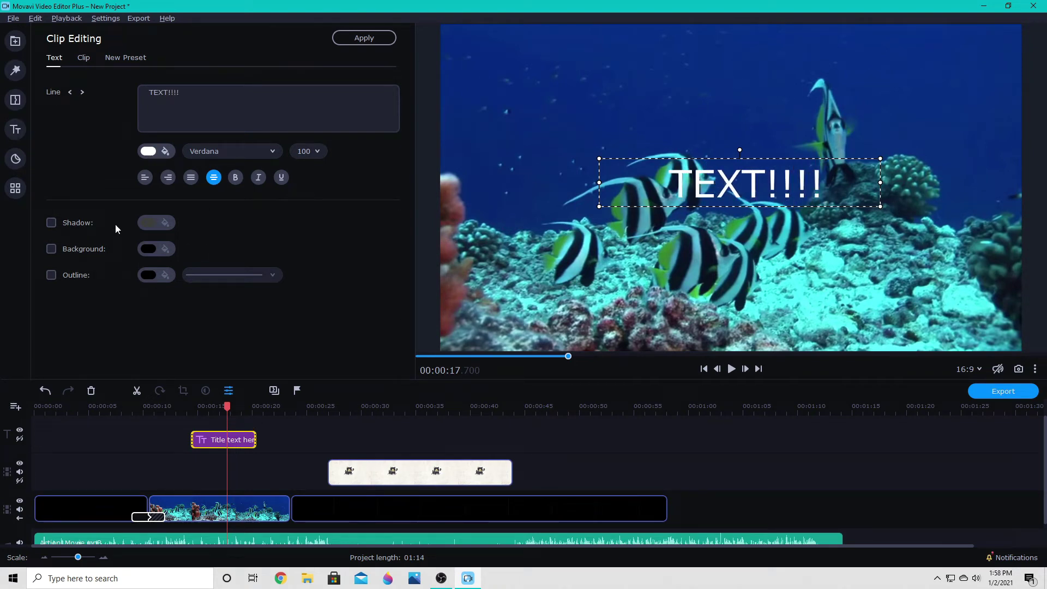
Make the title text red with a background box and a white outline.
click(148, 151)
click(157, 216)
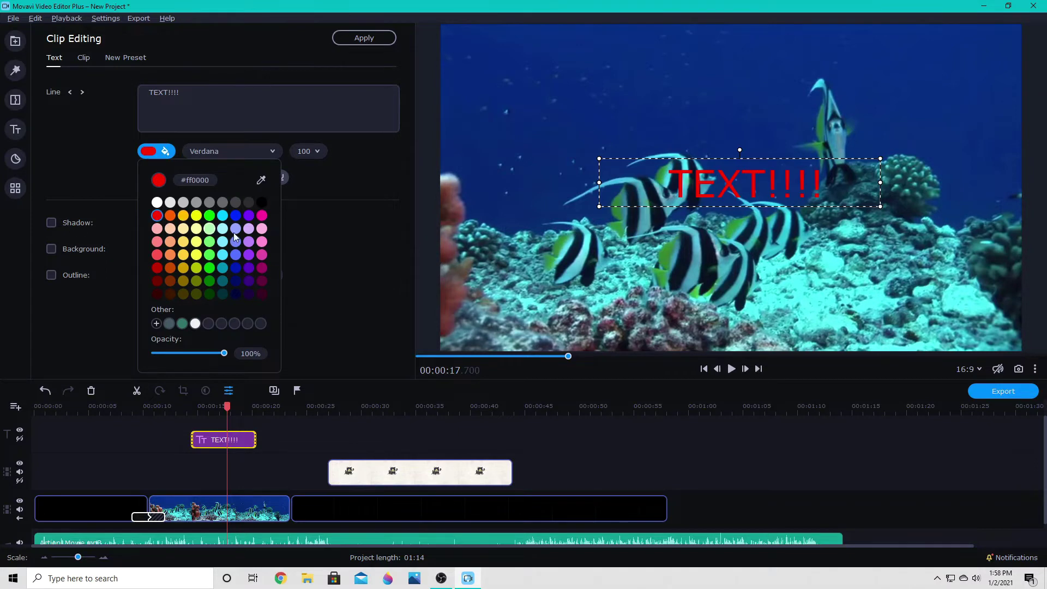
click(50, 248)
click(52, 275)
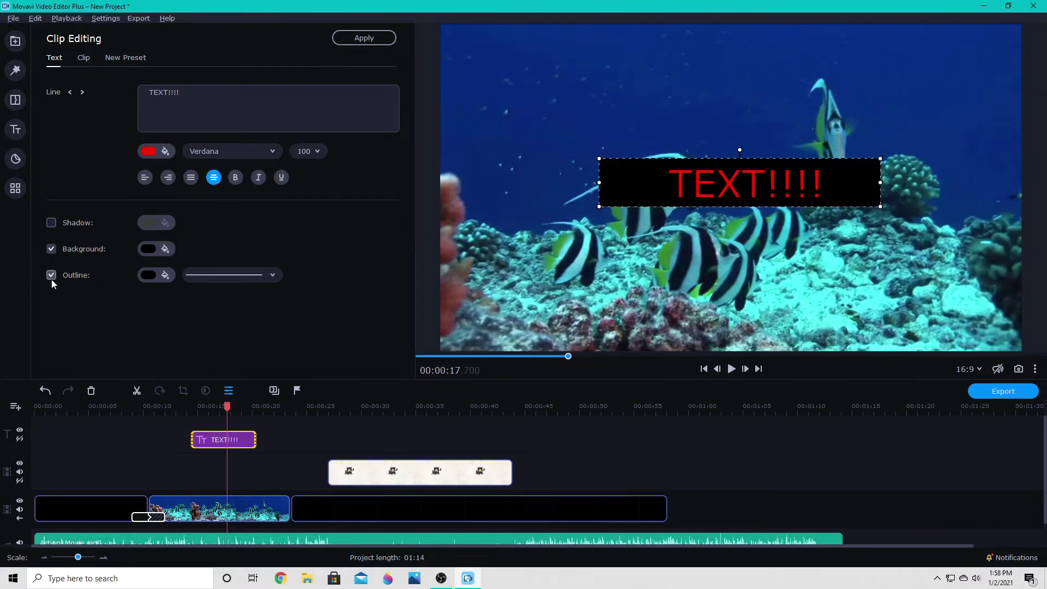
click(194, 274)
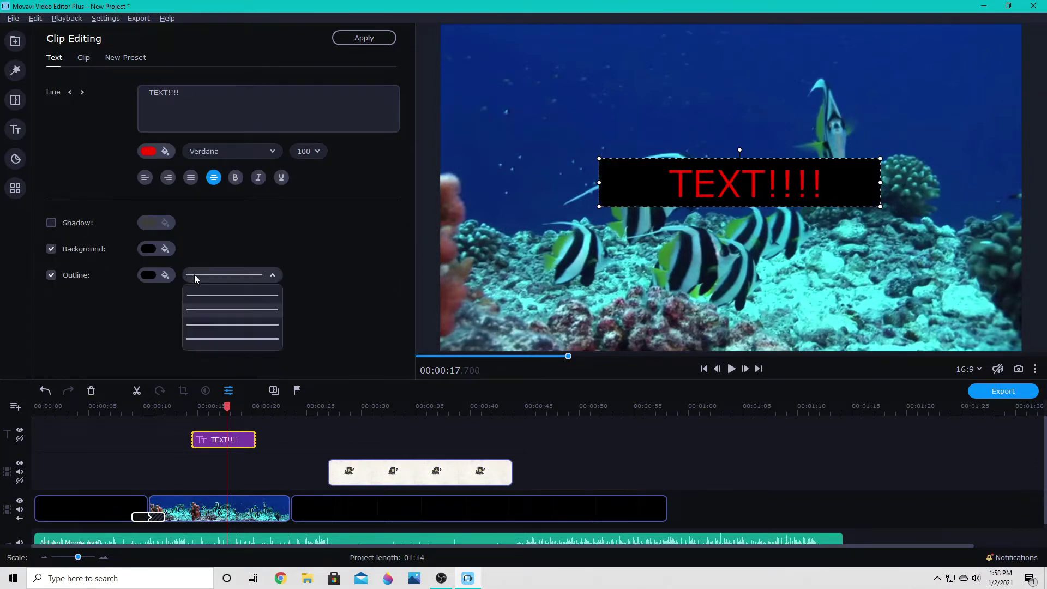
click(149, 275)
click(157, 326)
click(246, 236)
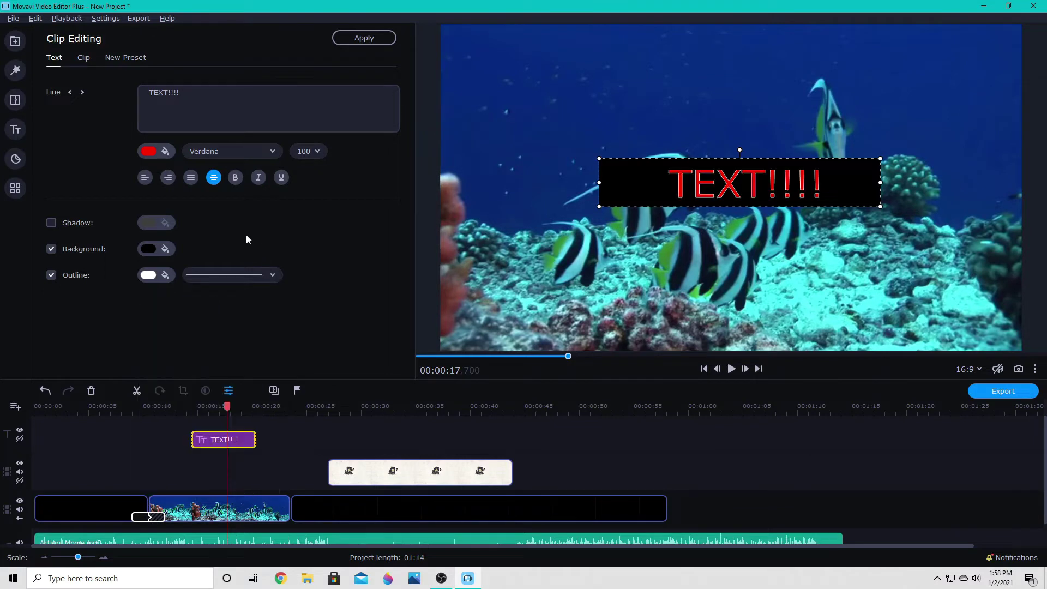
Keep Verdana as the font and deselect the title, moving playback to 00:00:17.100.
click(260, 152)
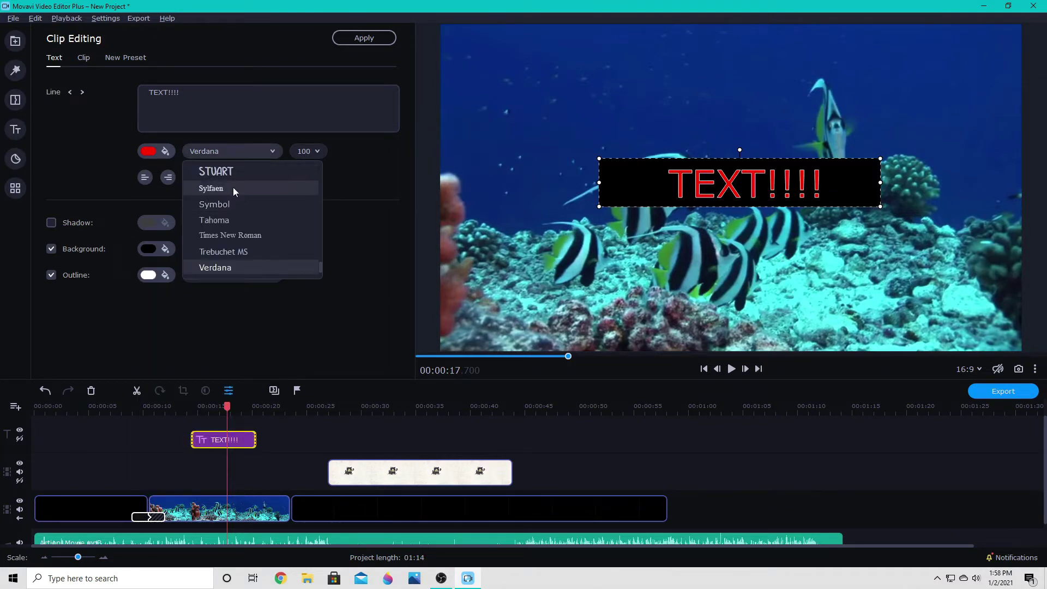
click(291, 99)
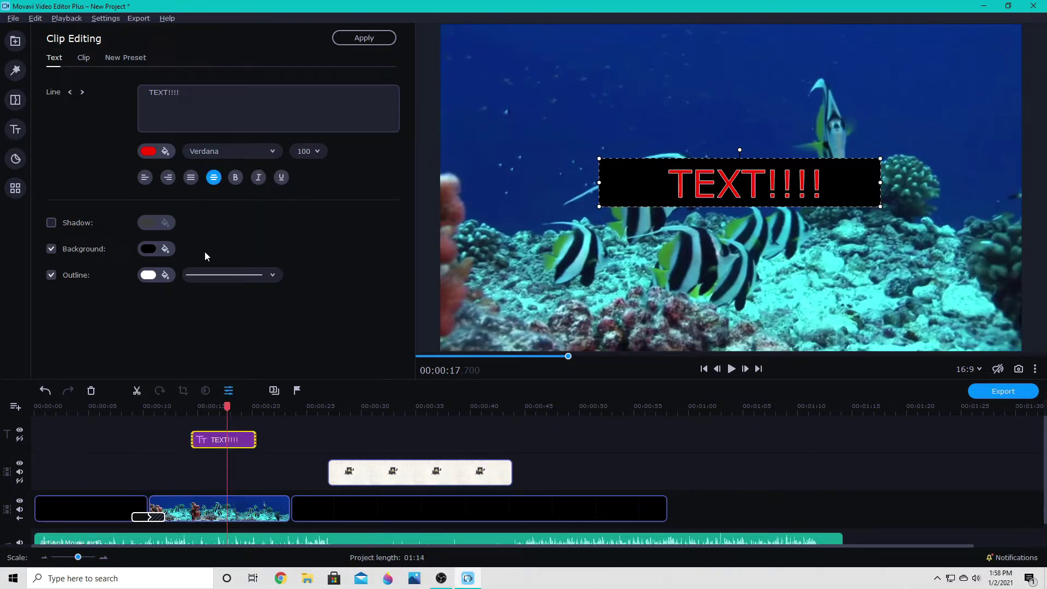
click(221, 441)
click(247, 465)
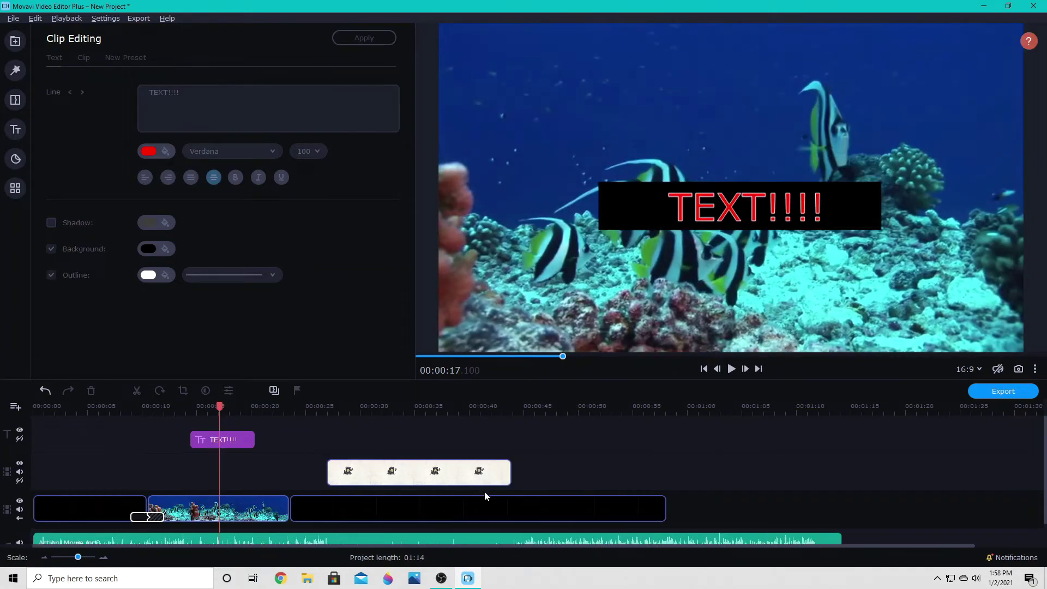
Inspect the music clip, move the playhead to about 22 seconds, and show the Featured stickers.
scroll(1002, 459, down, 1)
click(196, 515)
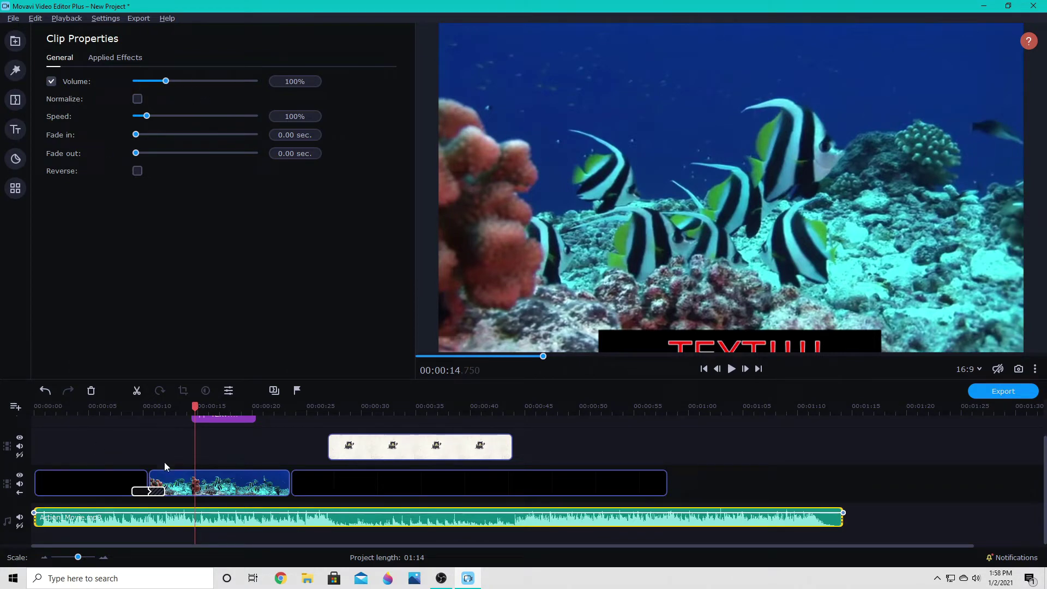
click(172, 515)
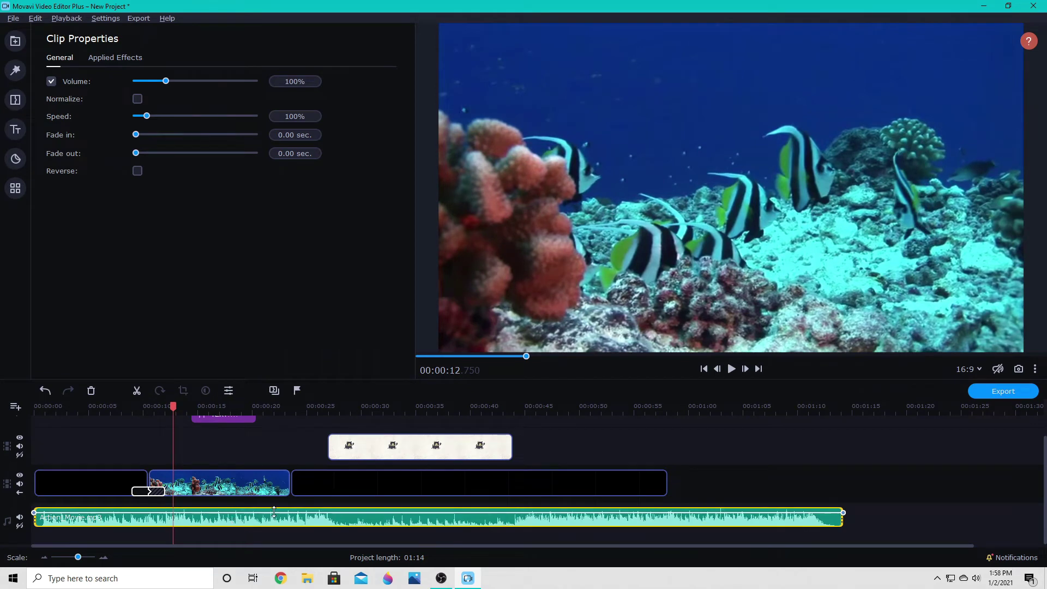
click(274, 515)
click(15, 159)
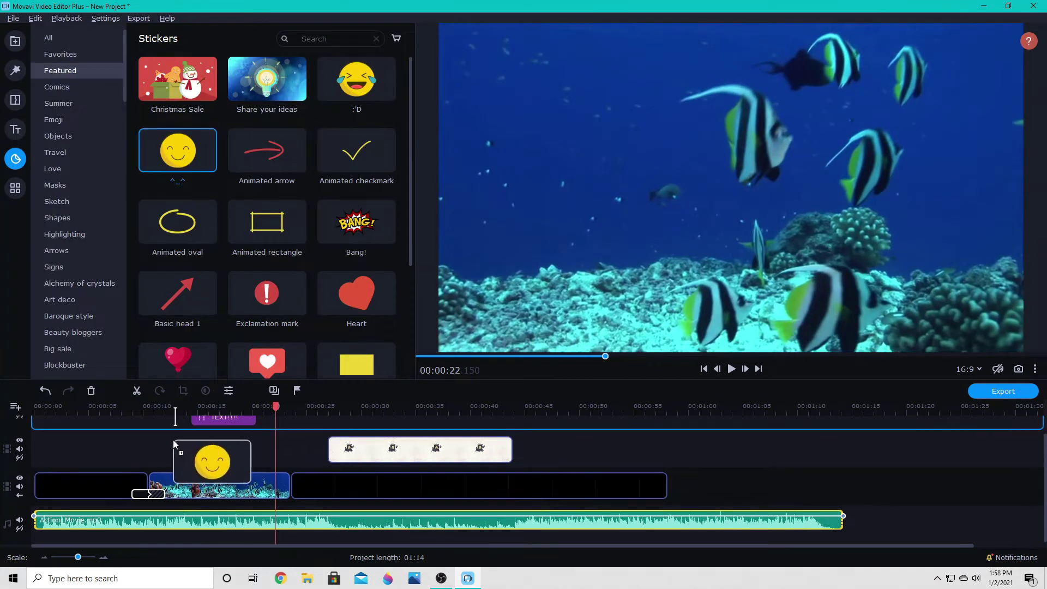
drag(173, 442, 151, 436)
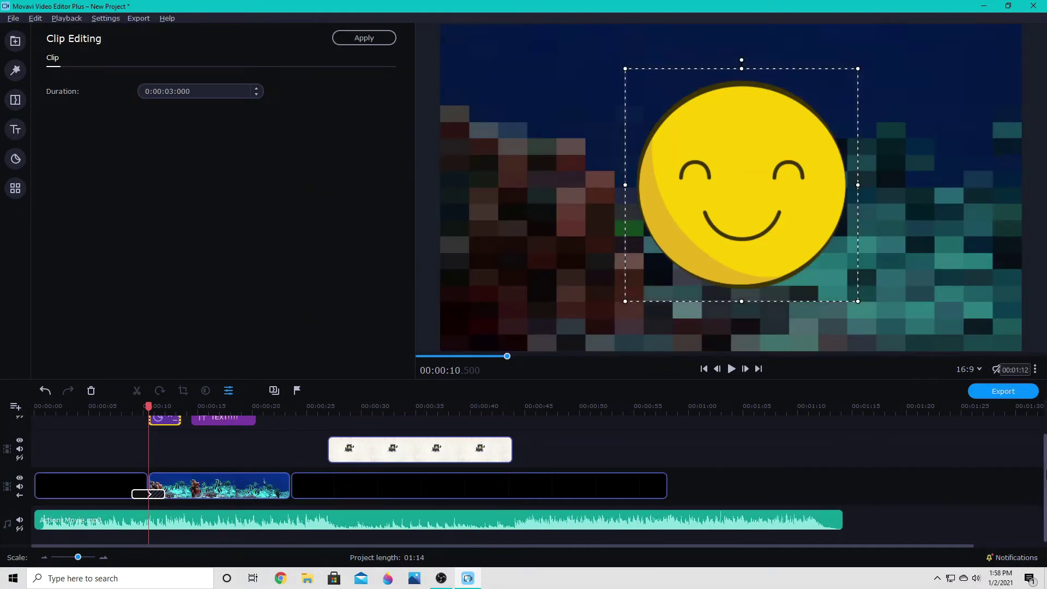
scroll(177, 443, up, 1)
drag(147, 439, 110, 443)
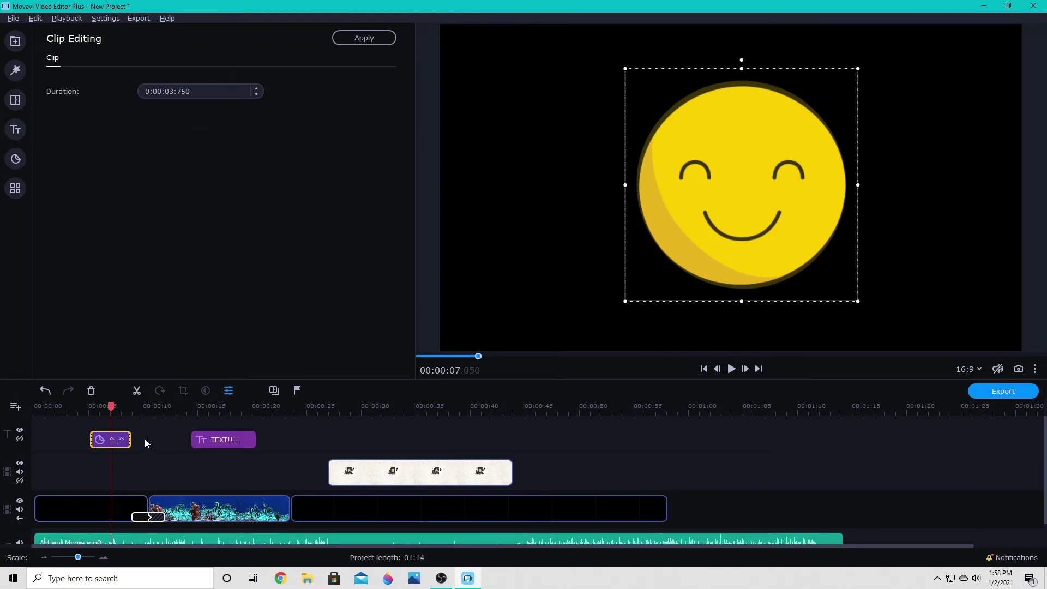
key(Delete)
Browse the sticker categories and add the Sketch 'Animated oval' sticker to the timeline.
click(16, 159)
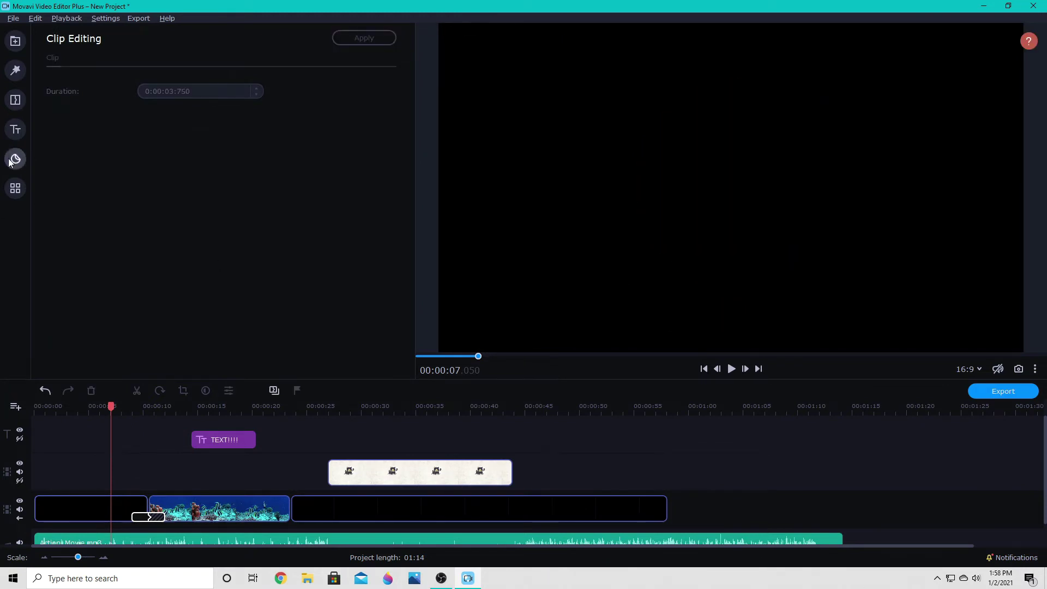
scroll(285, 215, down, 3)
click(61, 136)
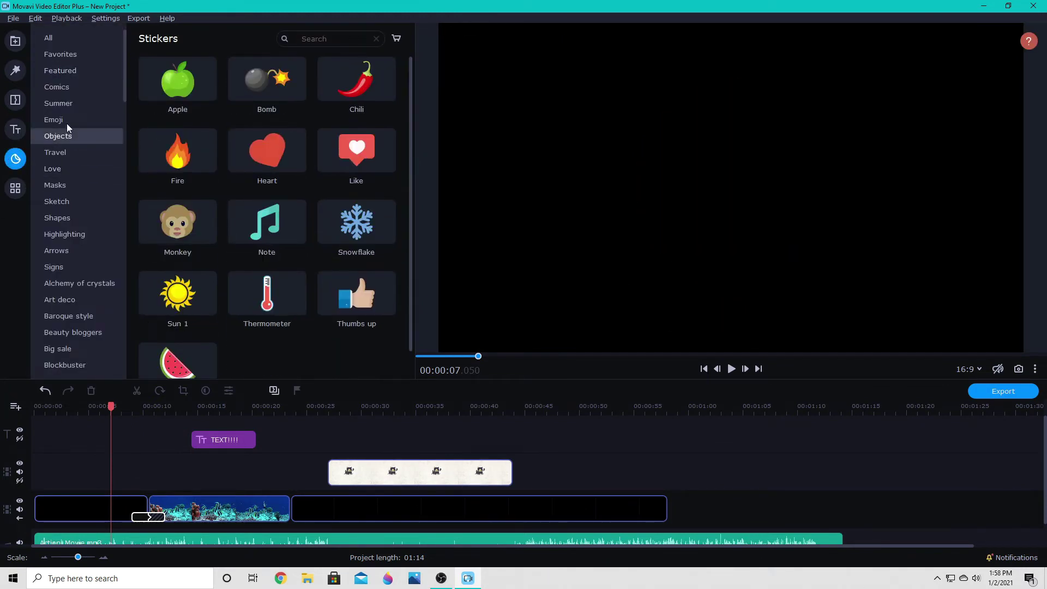
click(64, 121)
click(66, 171)
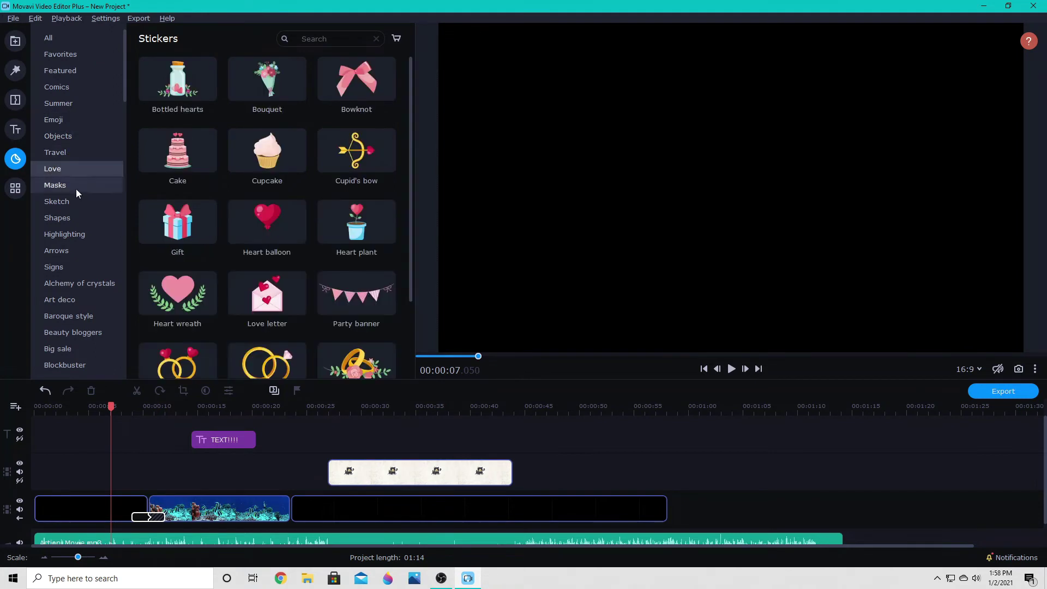
click(76, 186)
click(61, 201)
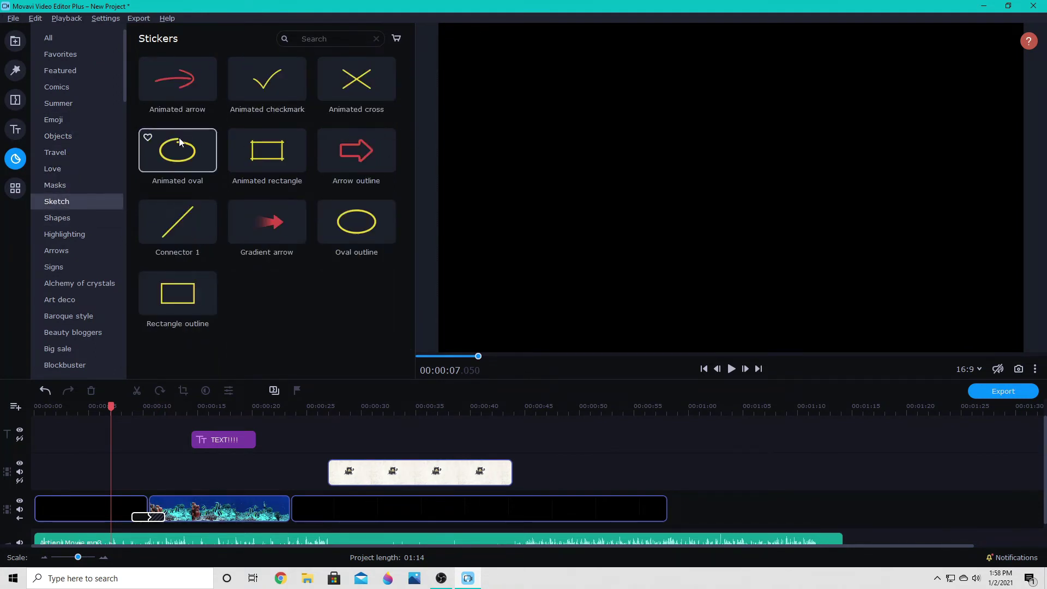
drag(179, 137, 109, 440)
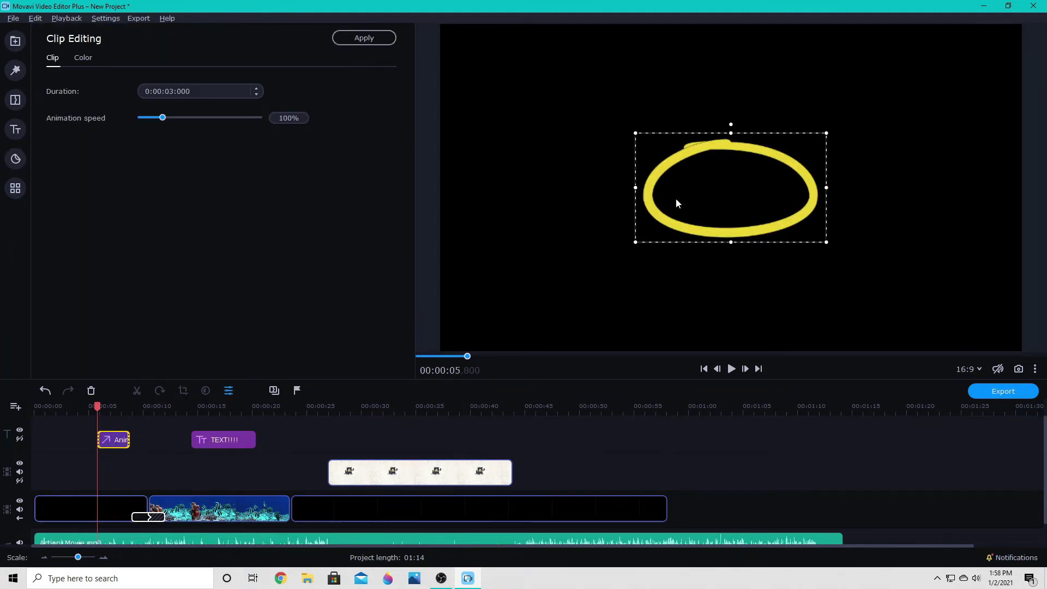
Place the oval just before the TEXT!!!! title, circle a fish on the right, and preview from 00:00:10.600.
click(84, 408)
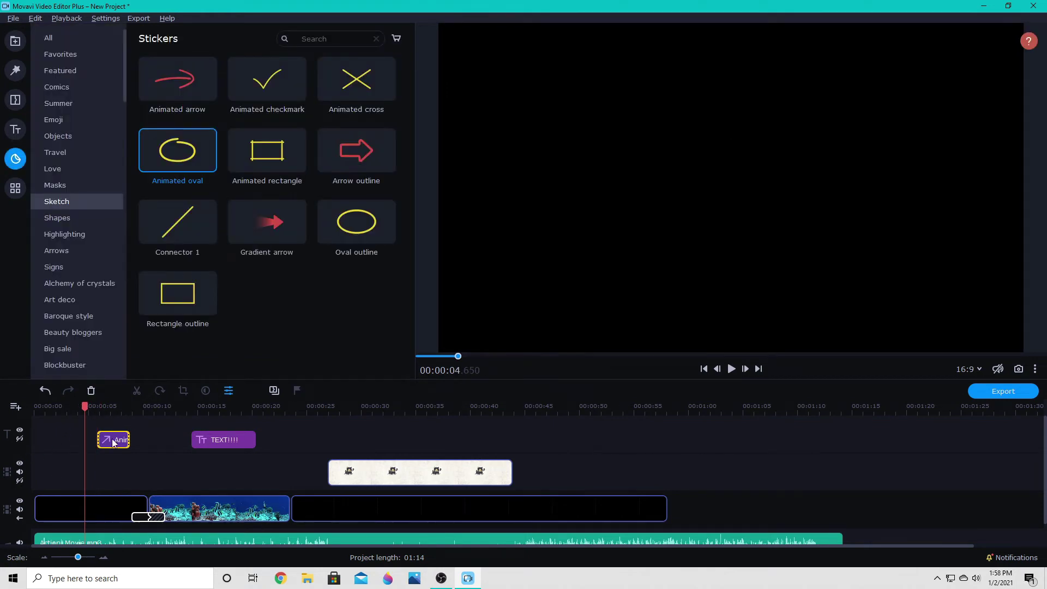
drag(110, 439, 171, 439)
click(177, 439)
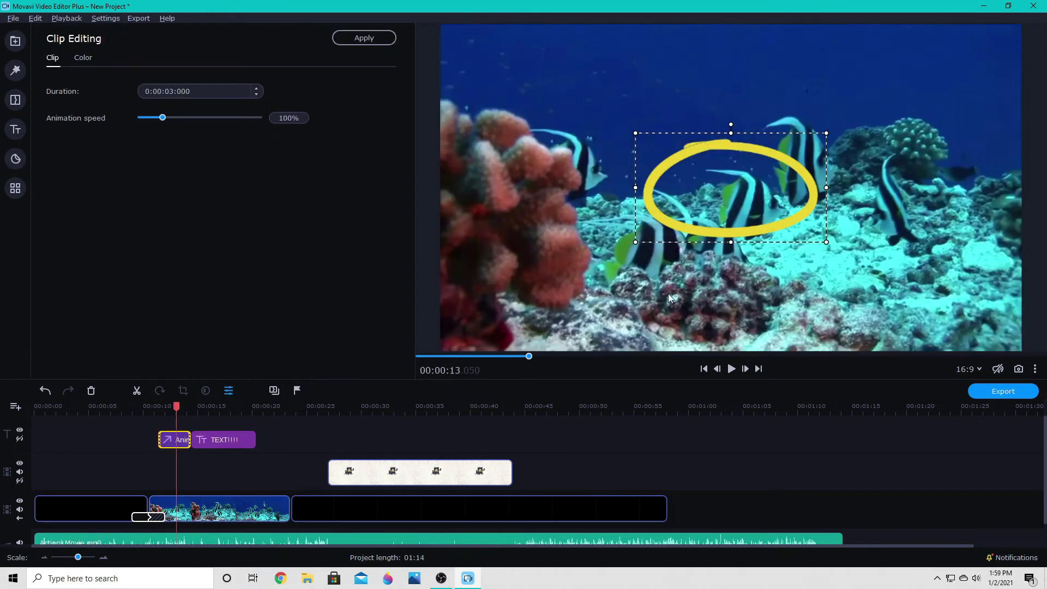
drag(729, 233, 827, 188)
click(151, 412)
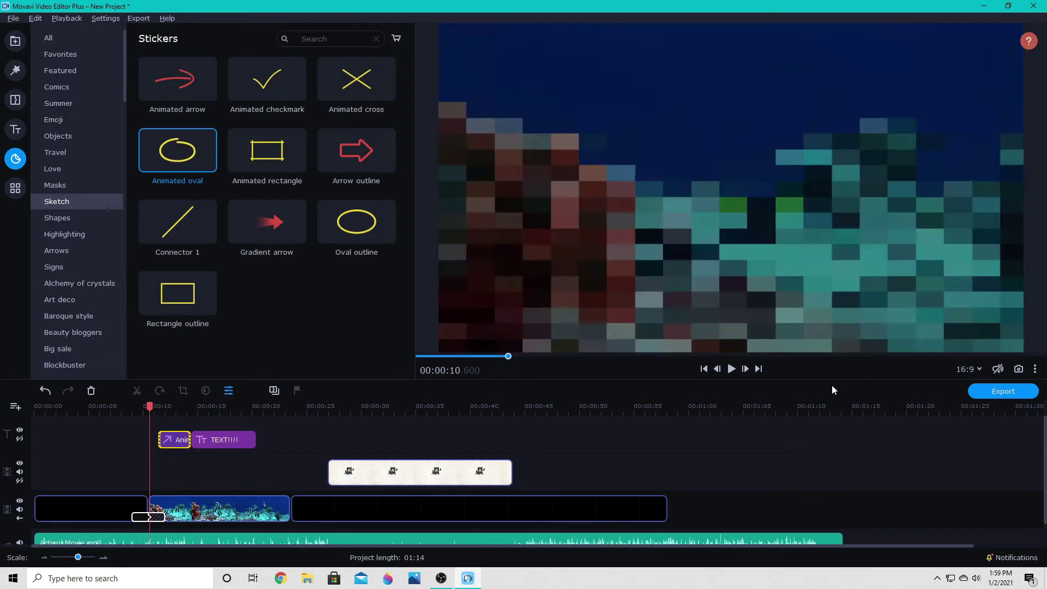
click(731, 369)
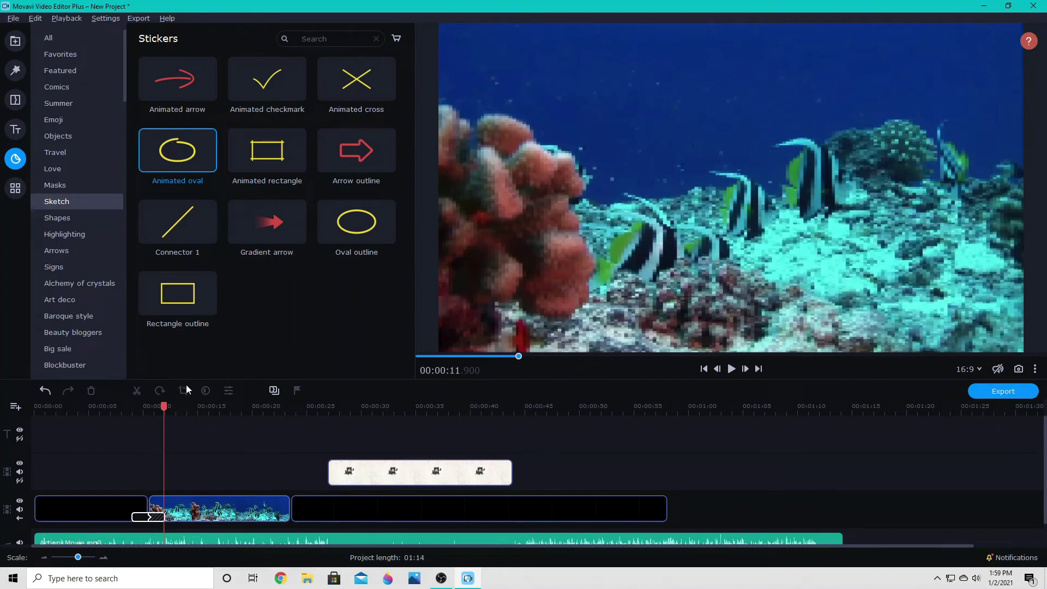
Go from the full tools list through Audio Editing to the Color Adjustments presets.
click(15, 188)
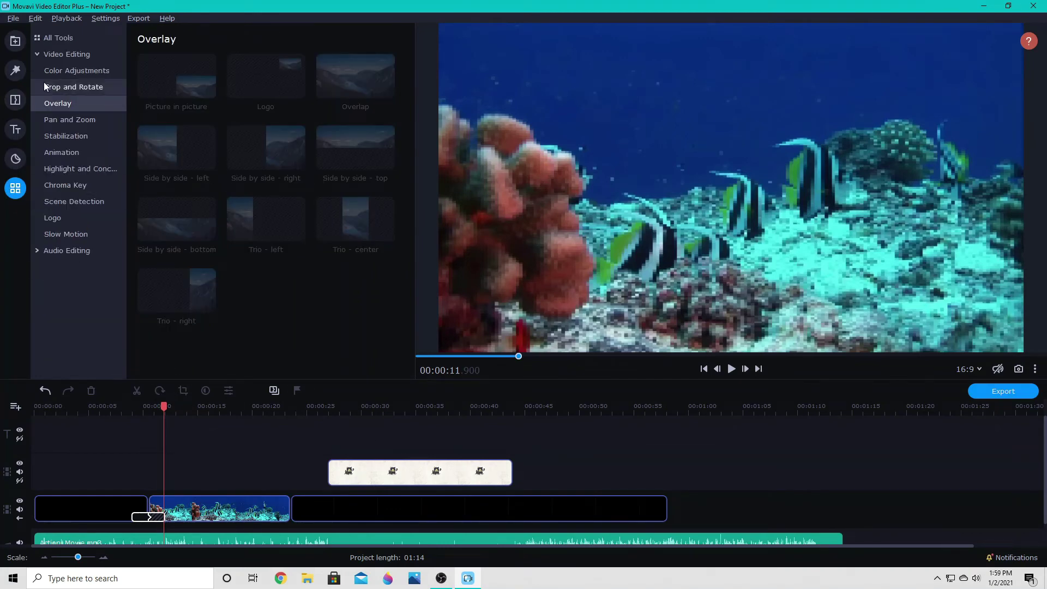
click(73, 251)
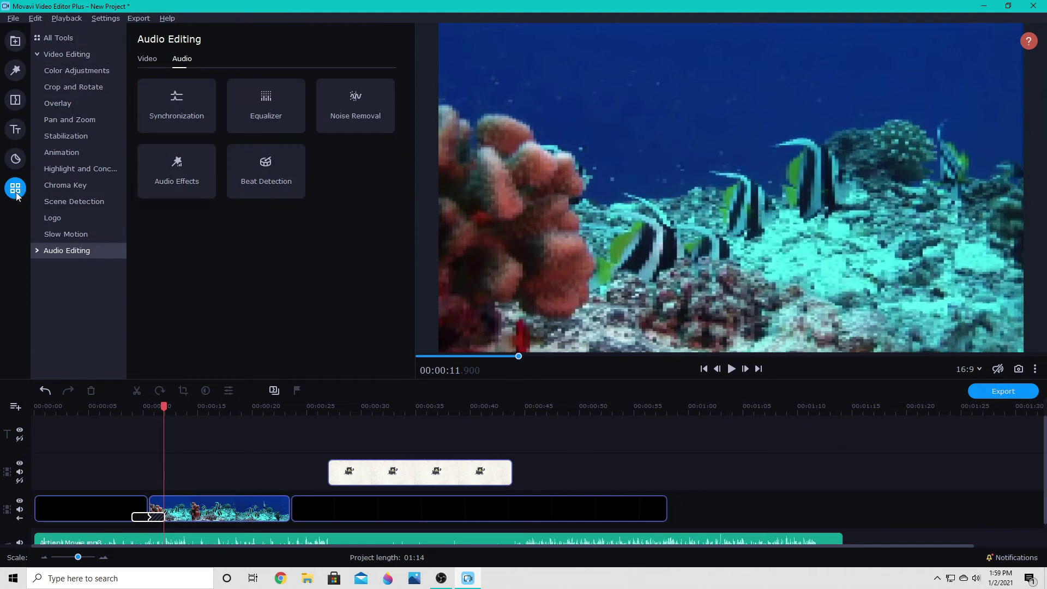
click(66, 71)
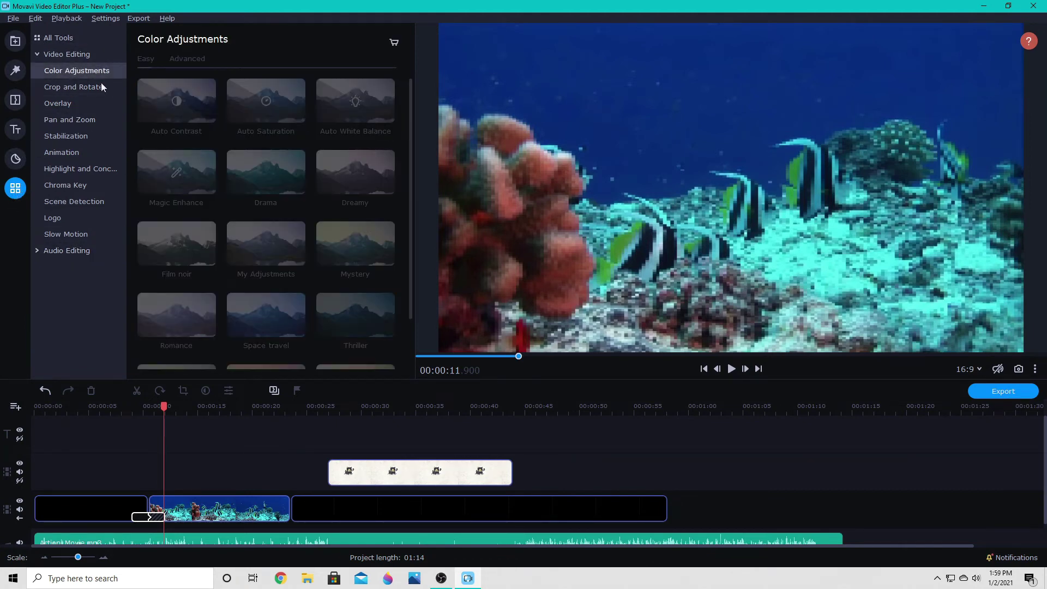
With the fish clip selected, review colour presets and Advanced sliders, then move through Logo to Animation.
click(244, 508)
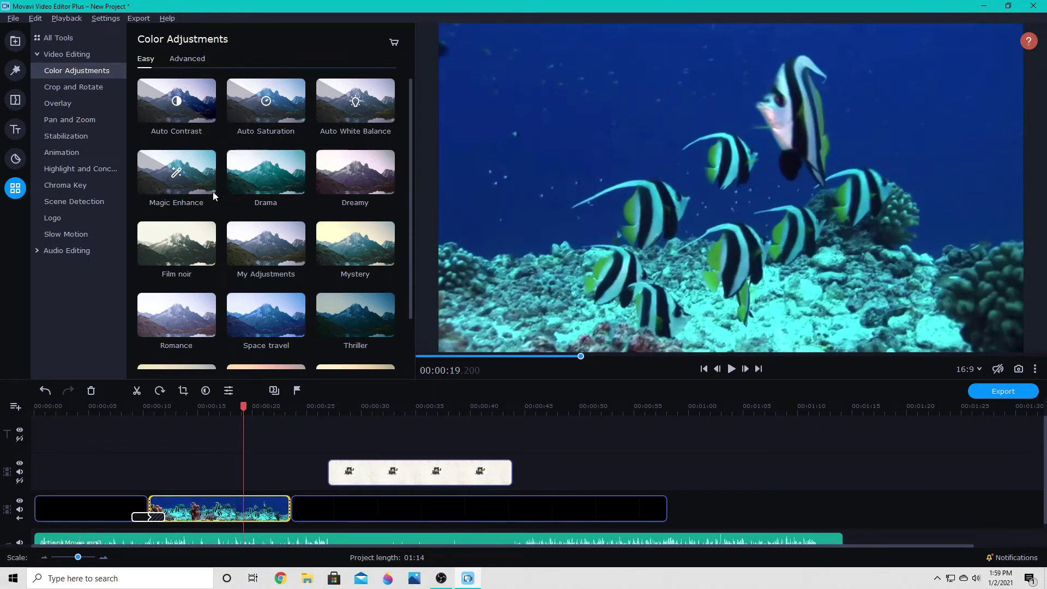
scroll(256, 256, down, 1)
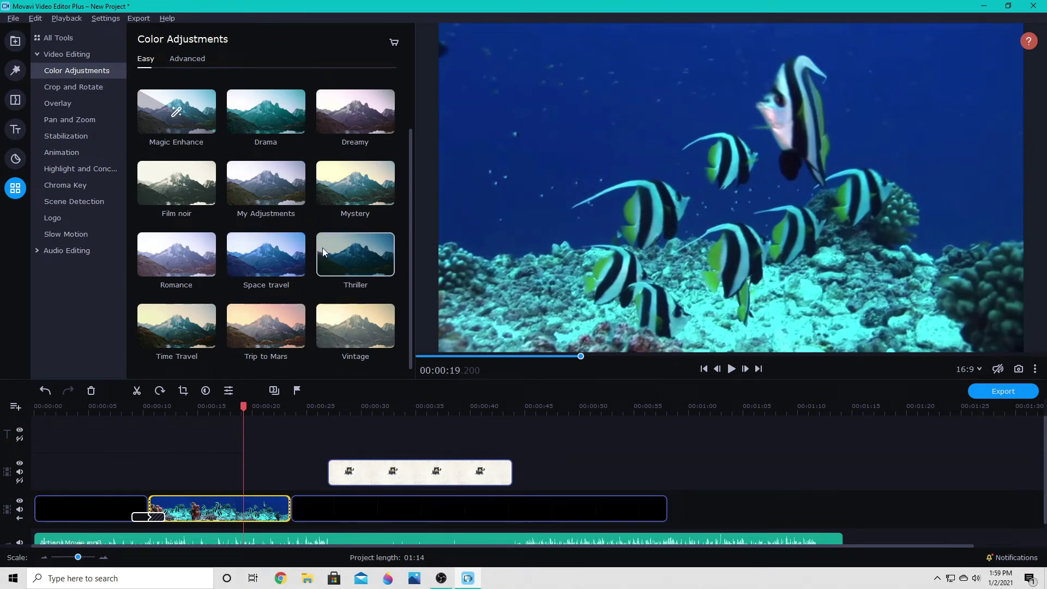
scroll(310, 247, up, 1)
click(187, 58)
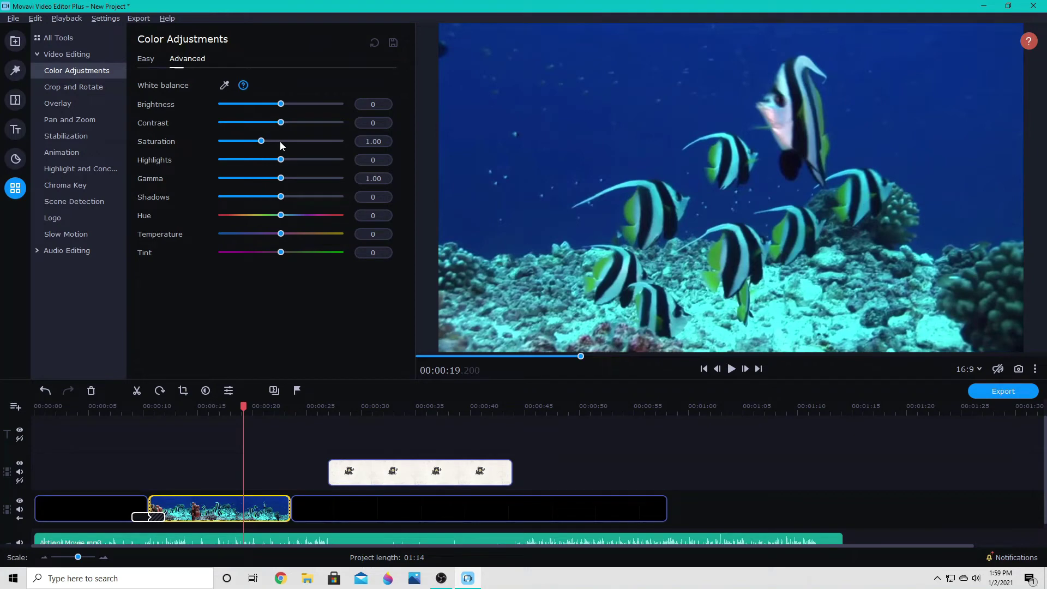
click(145, 61)
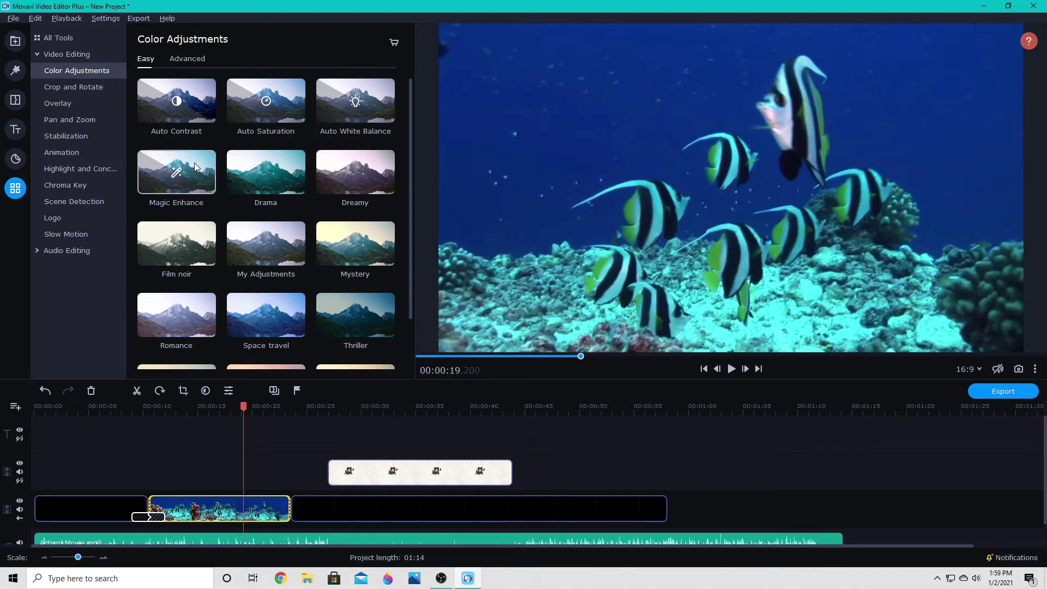
click(187, 58)
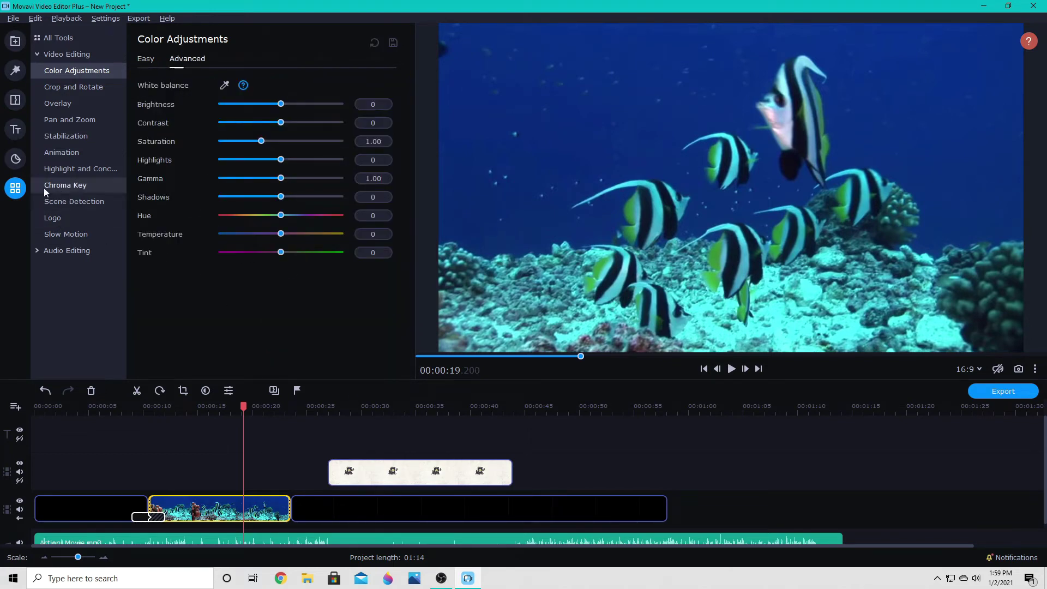
click(52, 217)
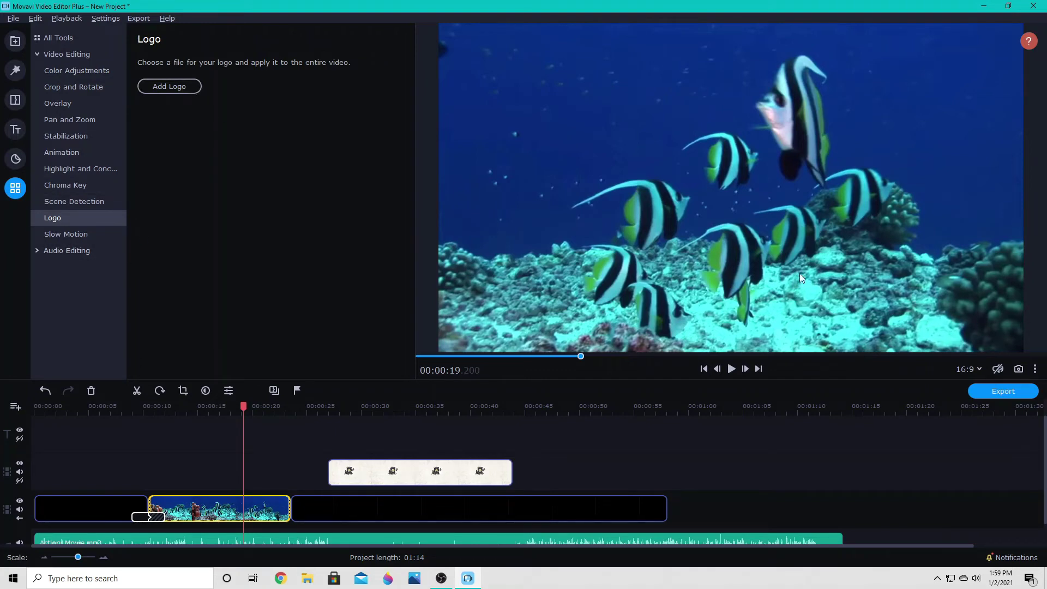
click(59, 154)
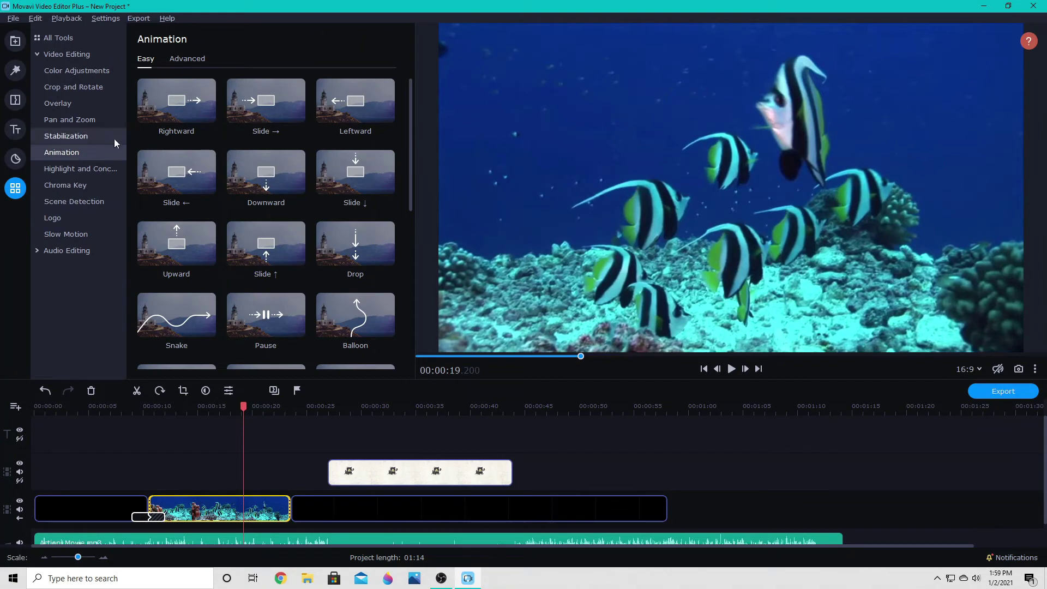
Apply the Upward animation preset to the bear overlay clip and preview it.
drag(187, 176, 330, 472)
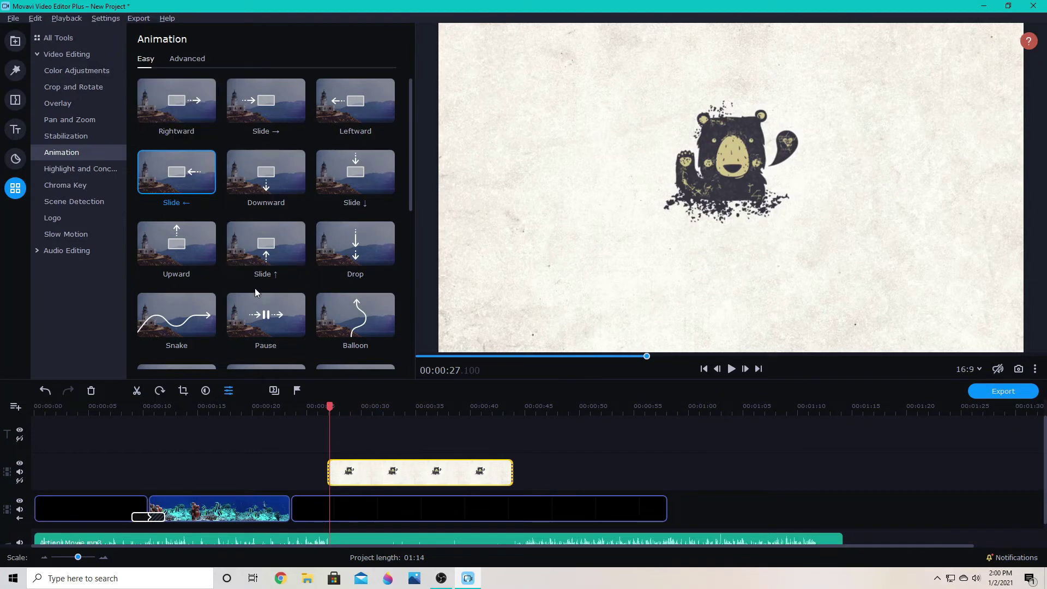
drag(265, 255, 329, 479)
drag(148, 256, 506, 474)
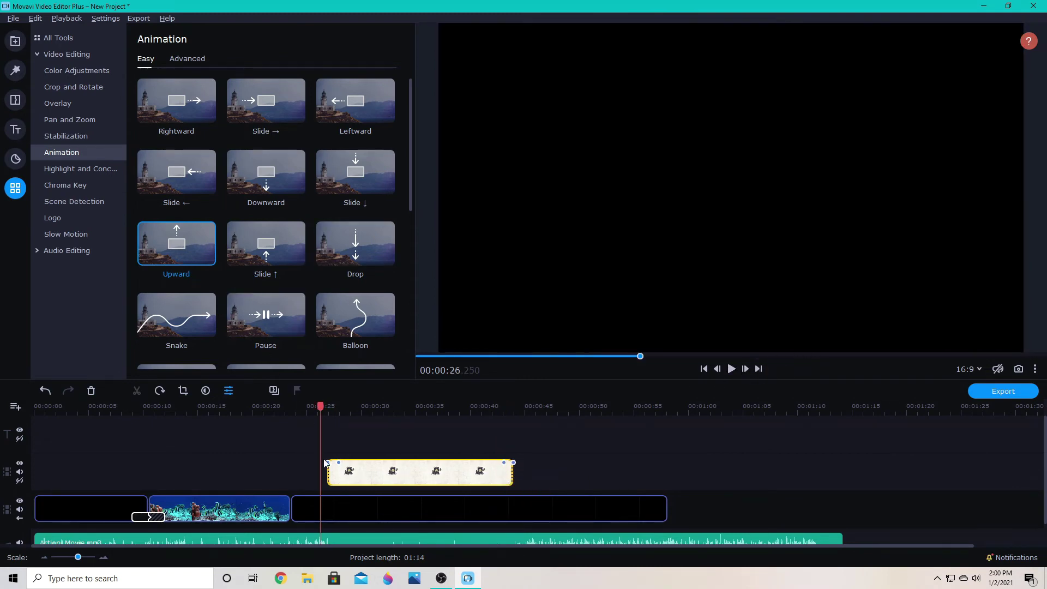
click(731, 369)
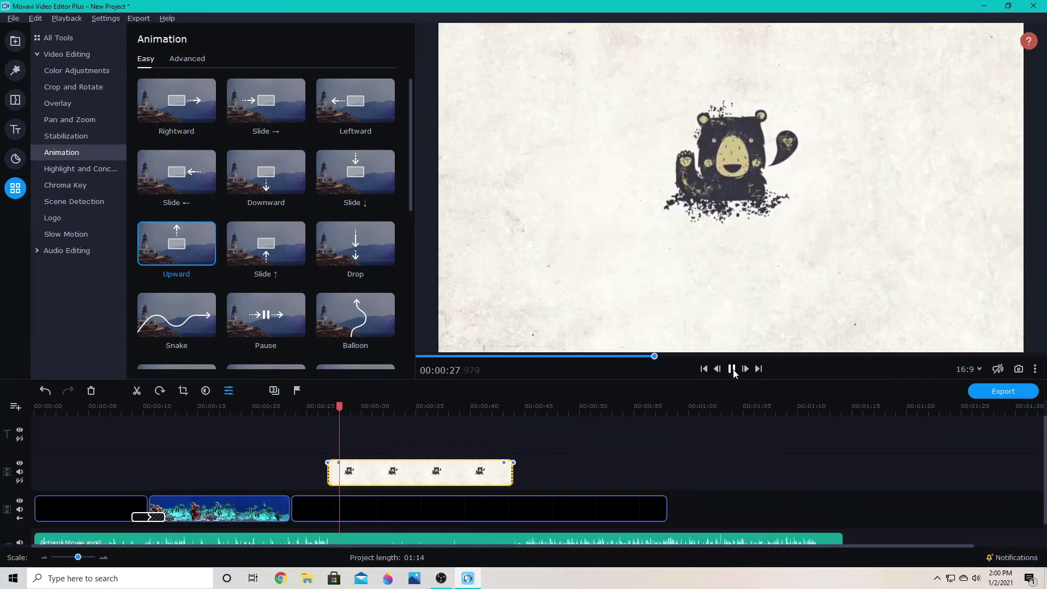
Apply Zoom in to the fish clip, enlarge the zoom area over the striped fish, and preview from 00:00:12.
click(554, 508)
click(69, 119)
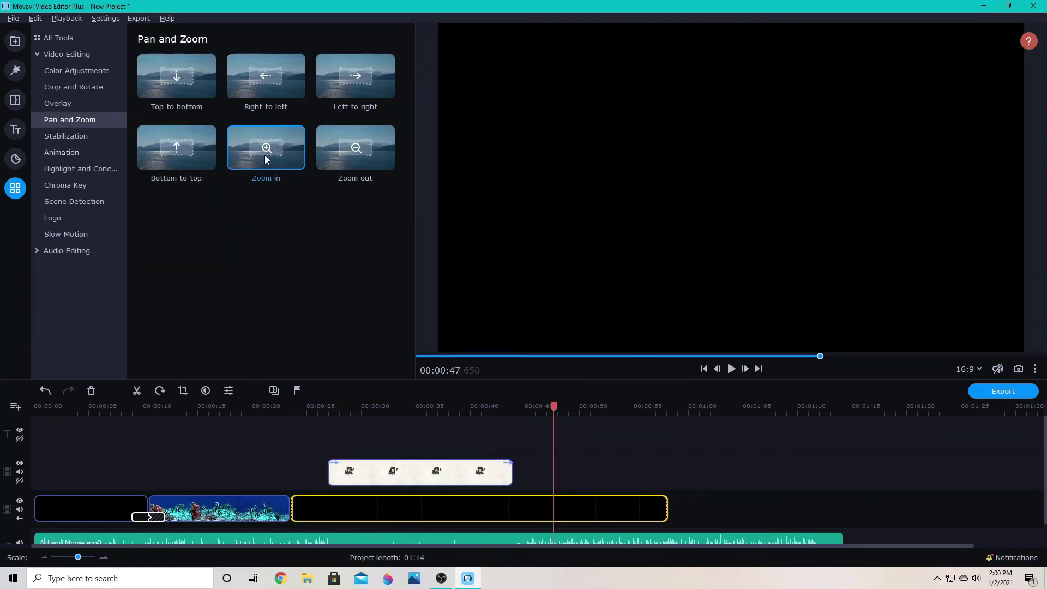
drag(265, 158, 218, 507)
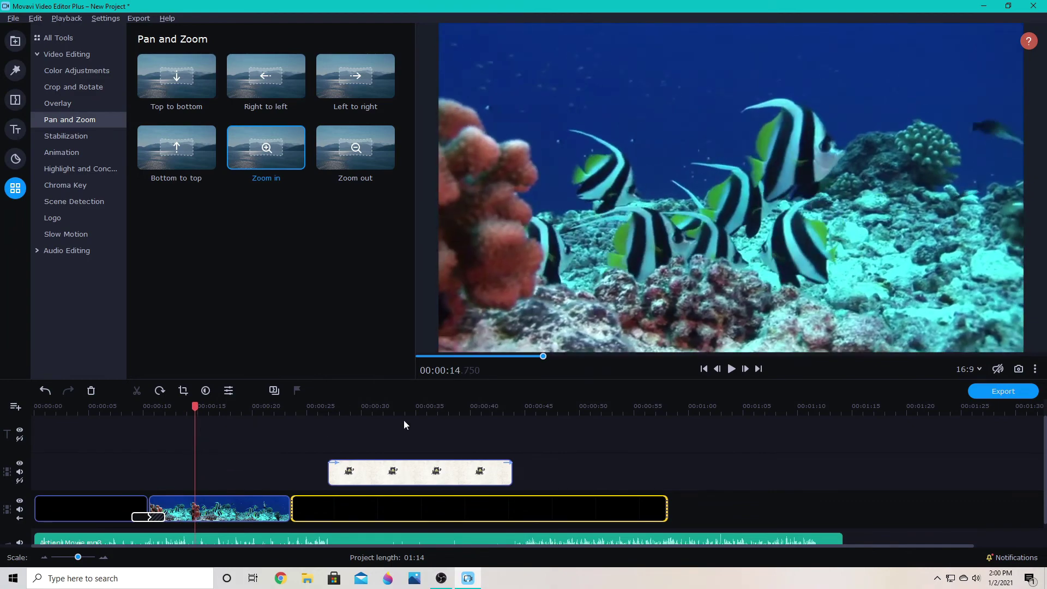
drag(255, 153, 194, 513)
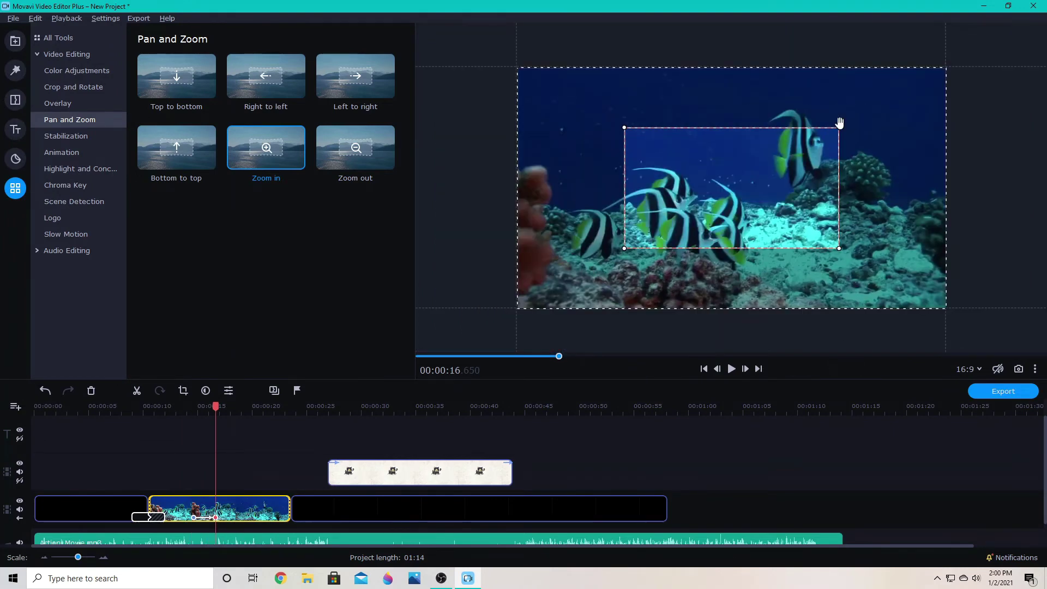
drag(839, 130, 881, 114)
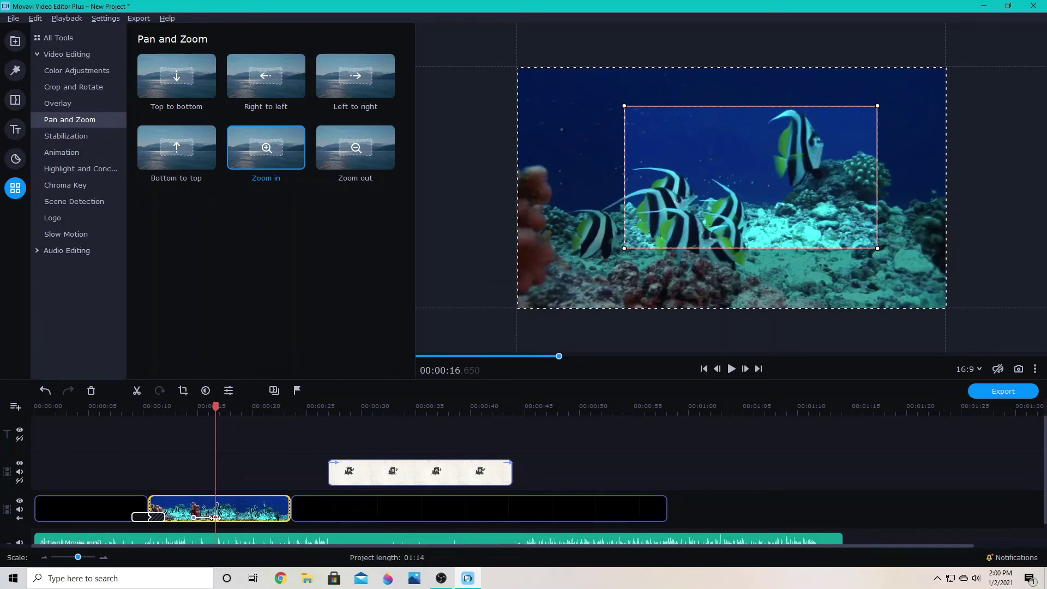
drag(764, 211, 687, 241)
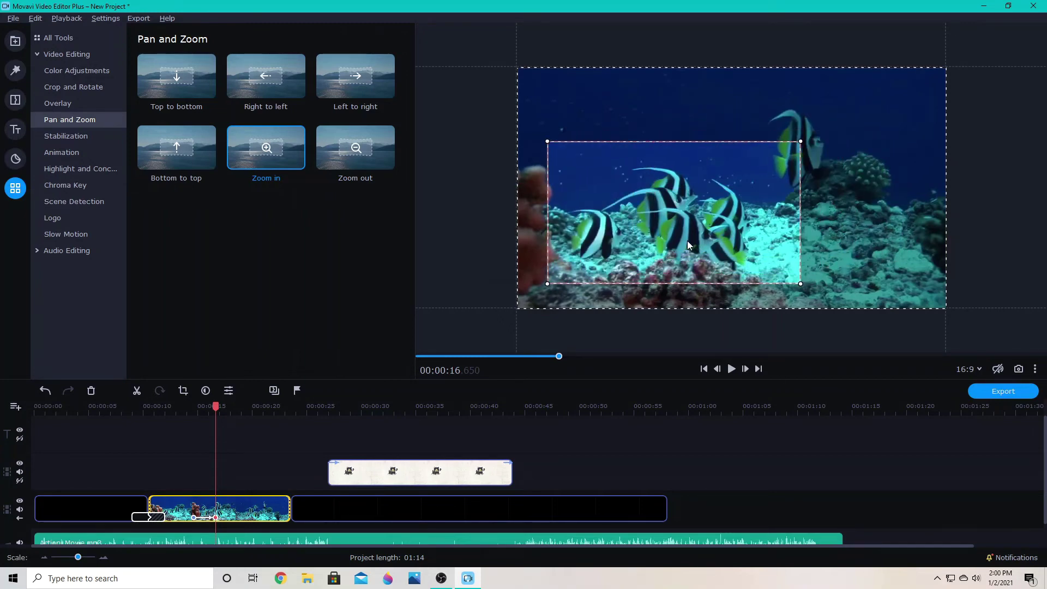
click(173, 408)
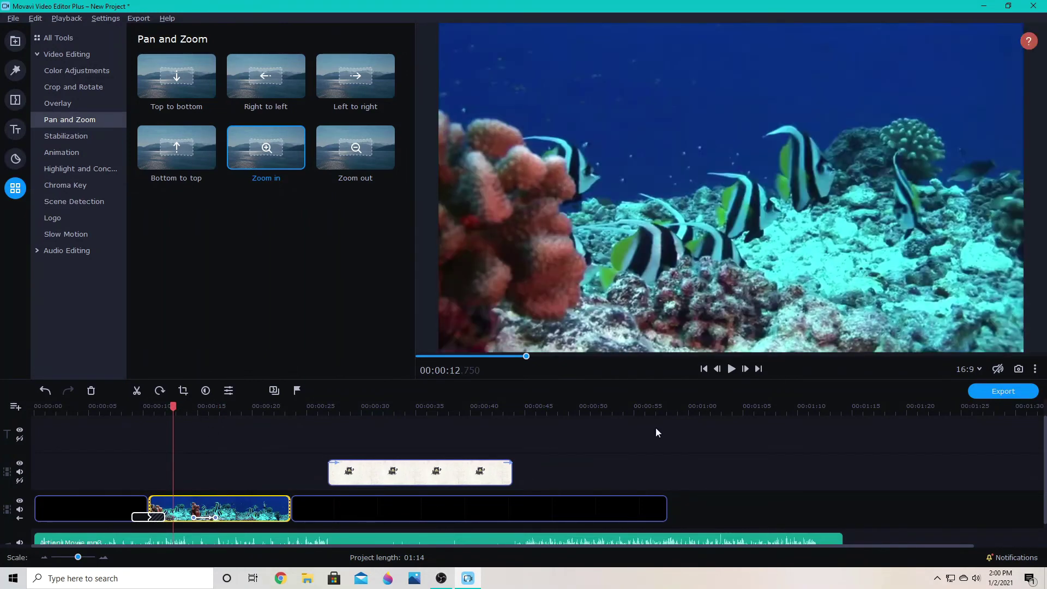
click(731, 369)
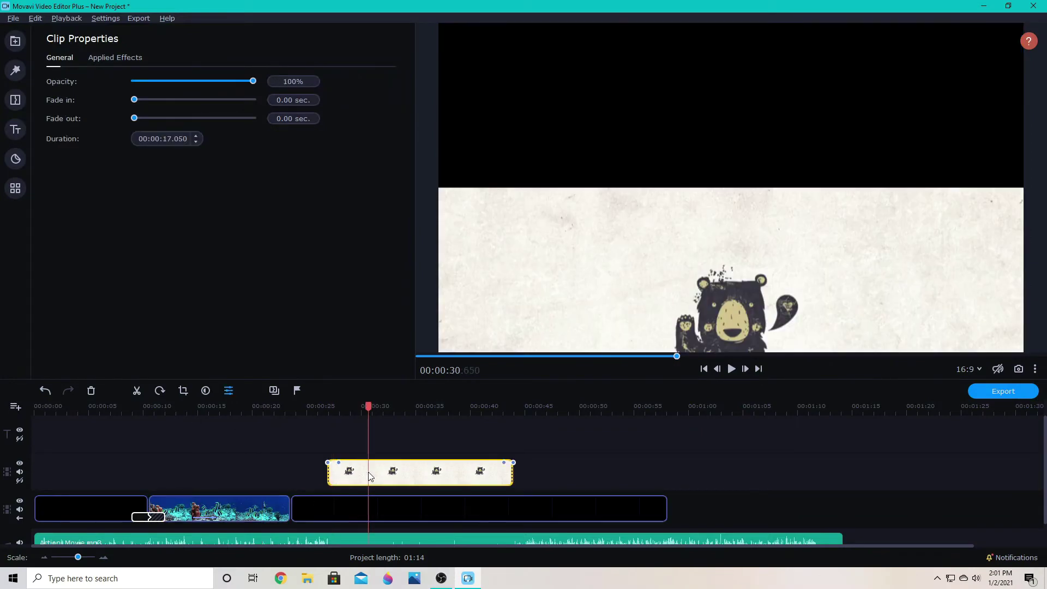
Crop the bear clip tightly around the bear, then play it back from its start.
click(183, 390)
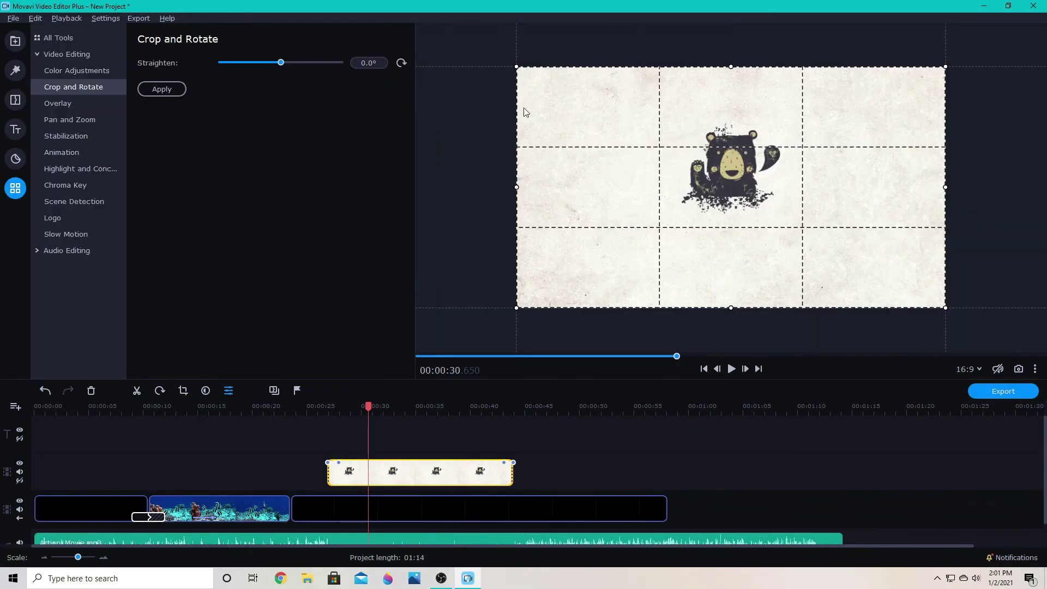
click(182, 431)
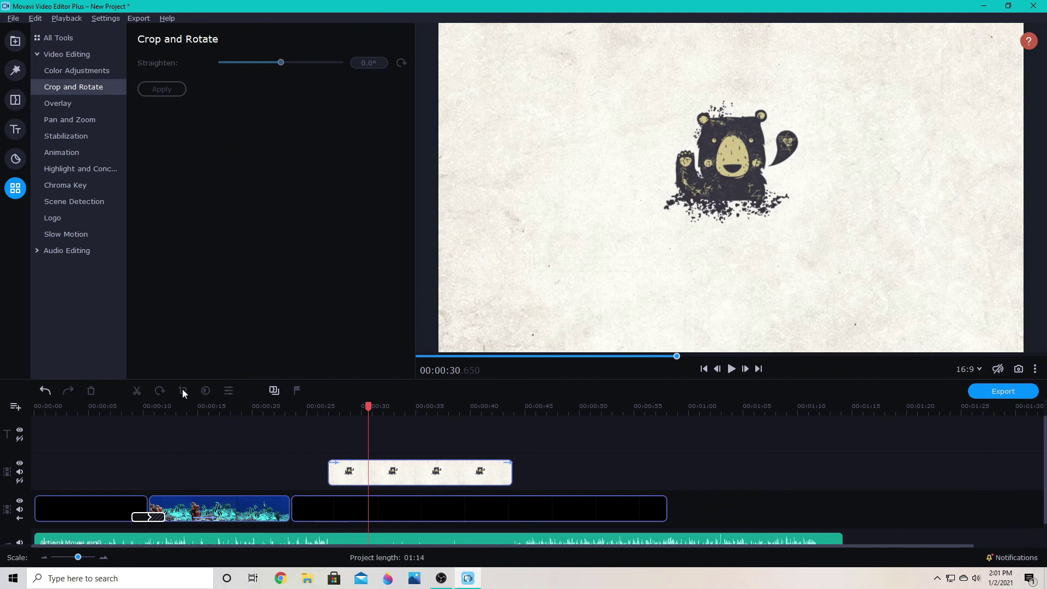
click(447, 472)
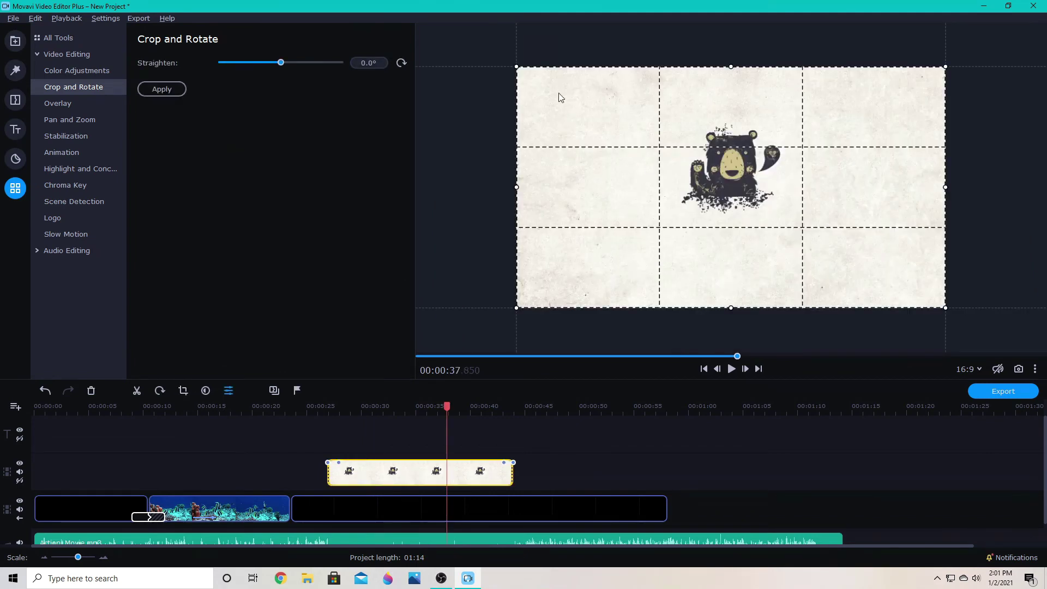
drag(513, 64, 657, 184)
click(326, 407)
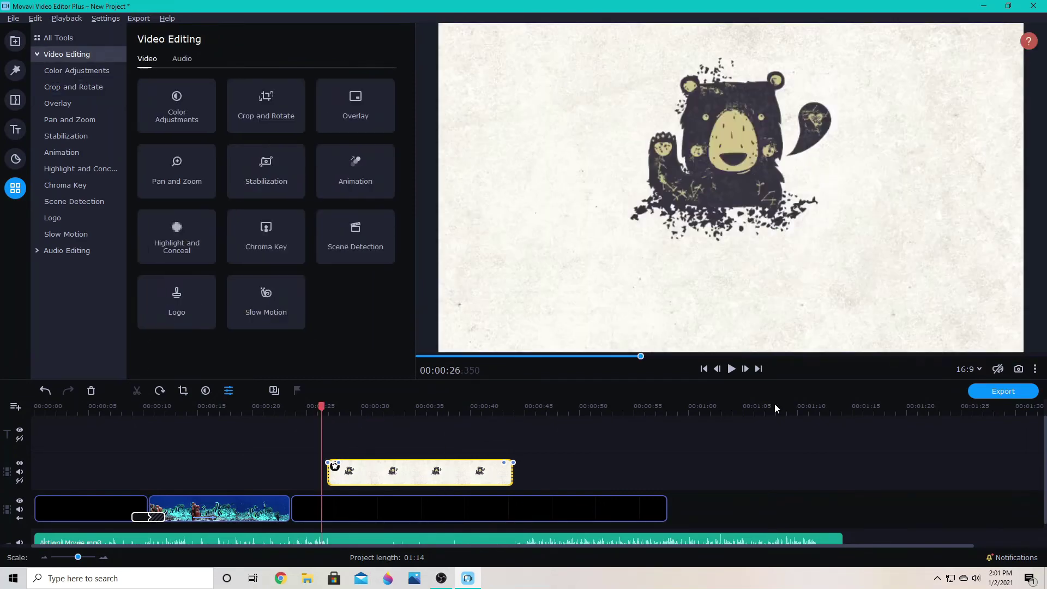
click(731, 368)
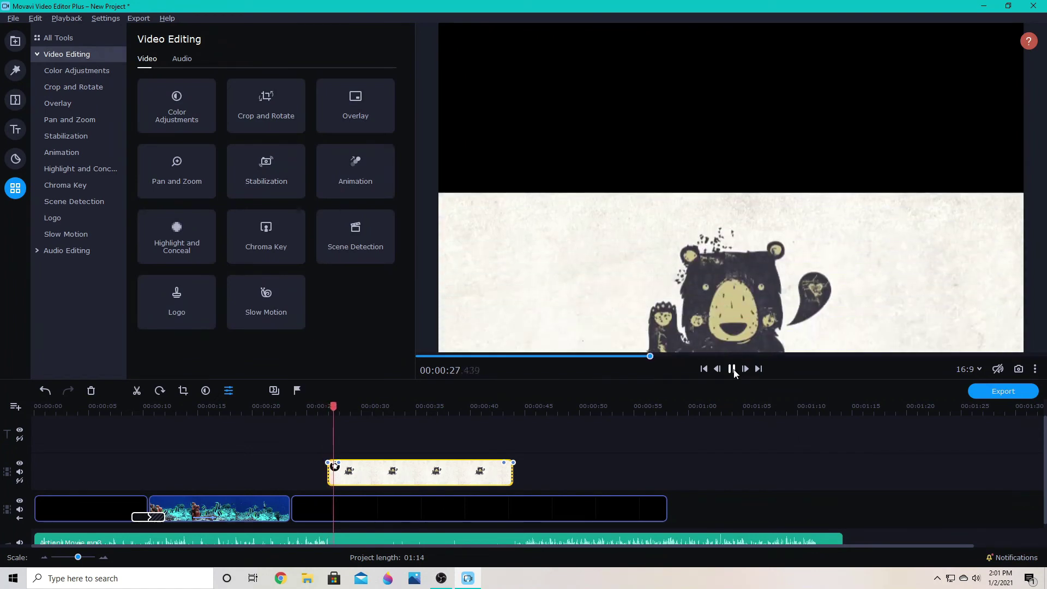
click(732, 369)
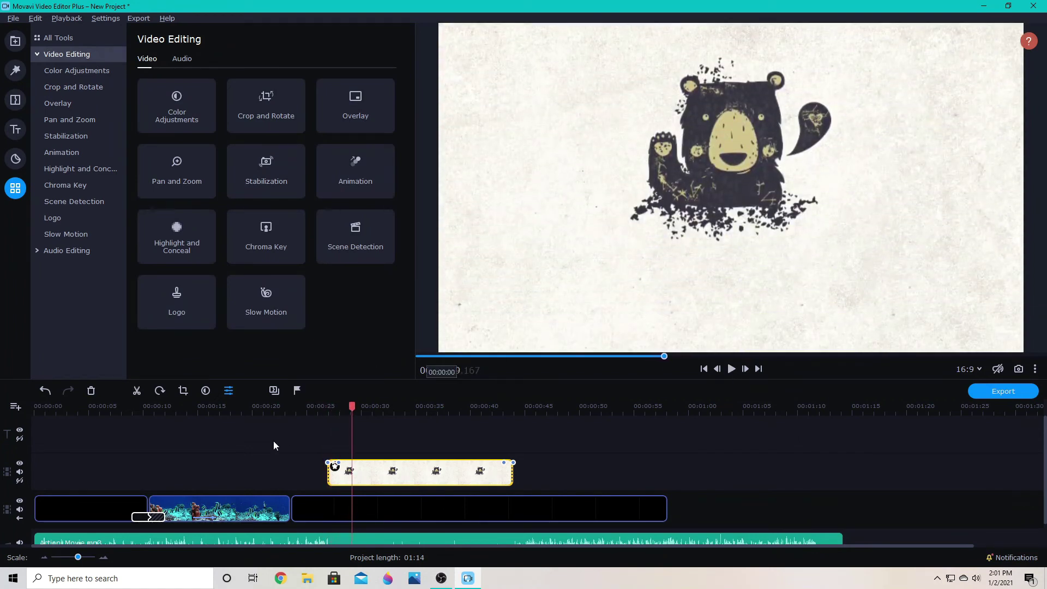
Rotate the bear clip four quarter turns until it is upright again.
click(206, 390)
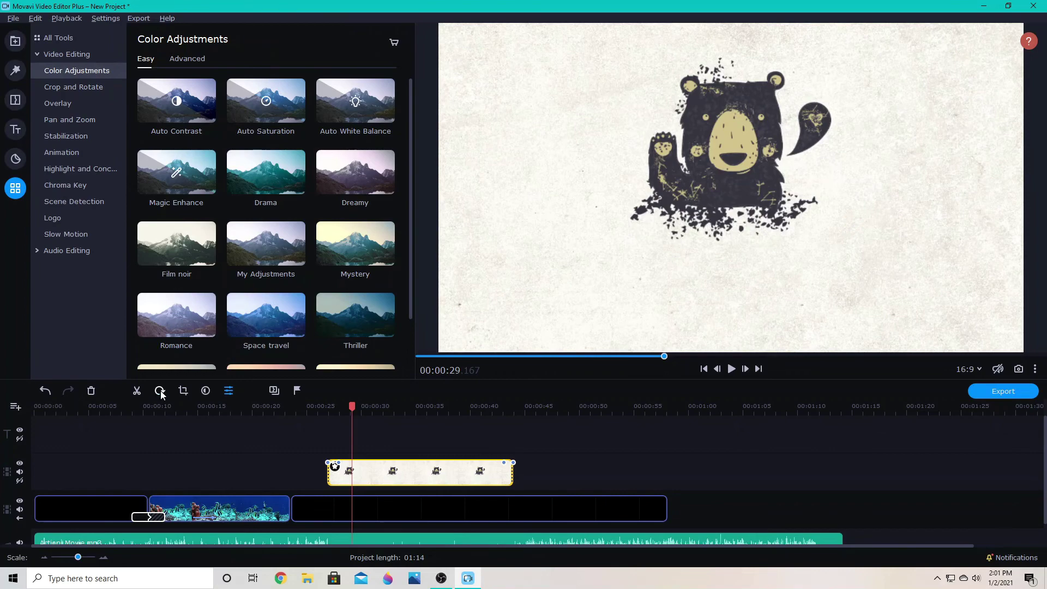
click(159, 390)
click(160, 390)
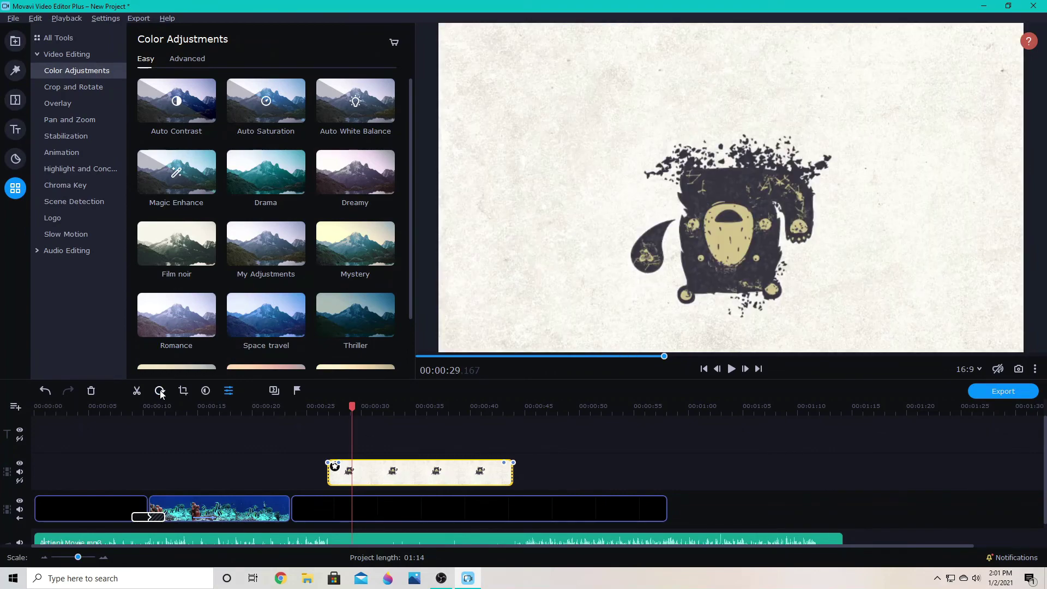
click(159, 390)
click(161, 390)
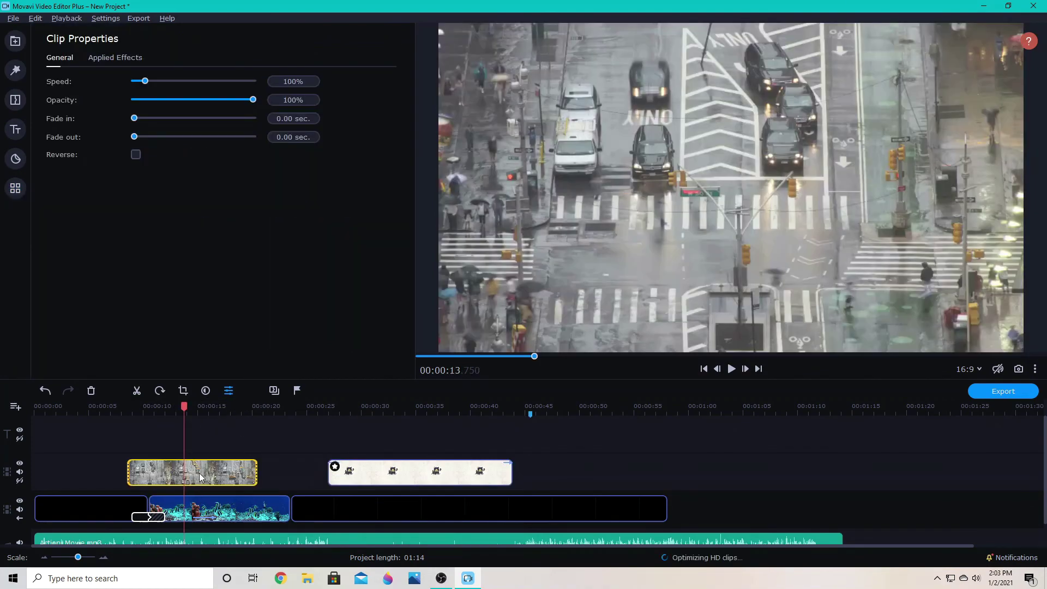
Move the street clip onto the main track and speed it up to about 246%.
drag(198, 472, 744, 511)
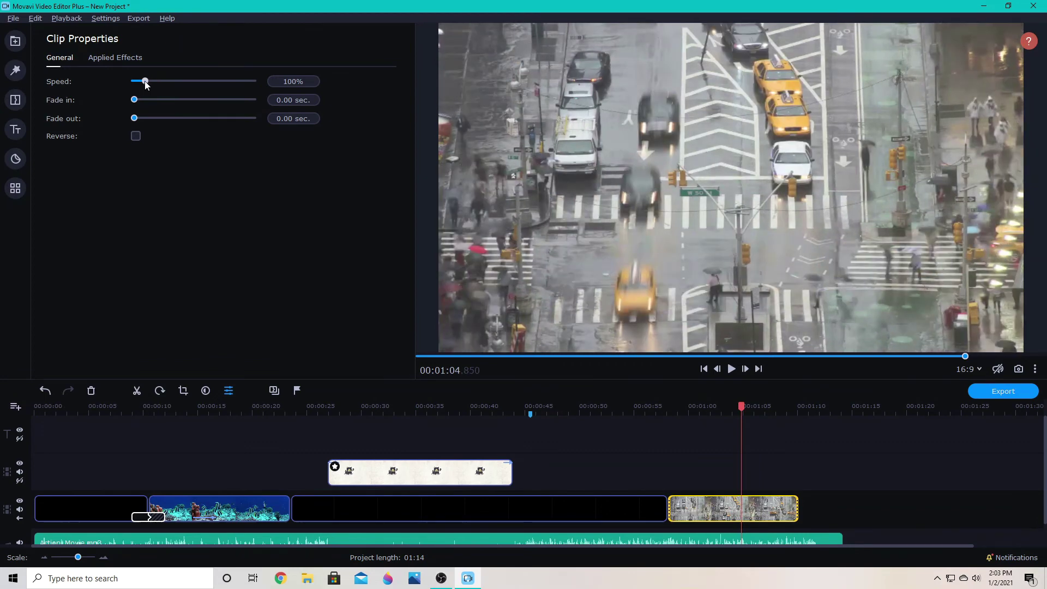
drag(145, 83, 161, 83)
click(669, 408)
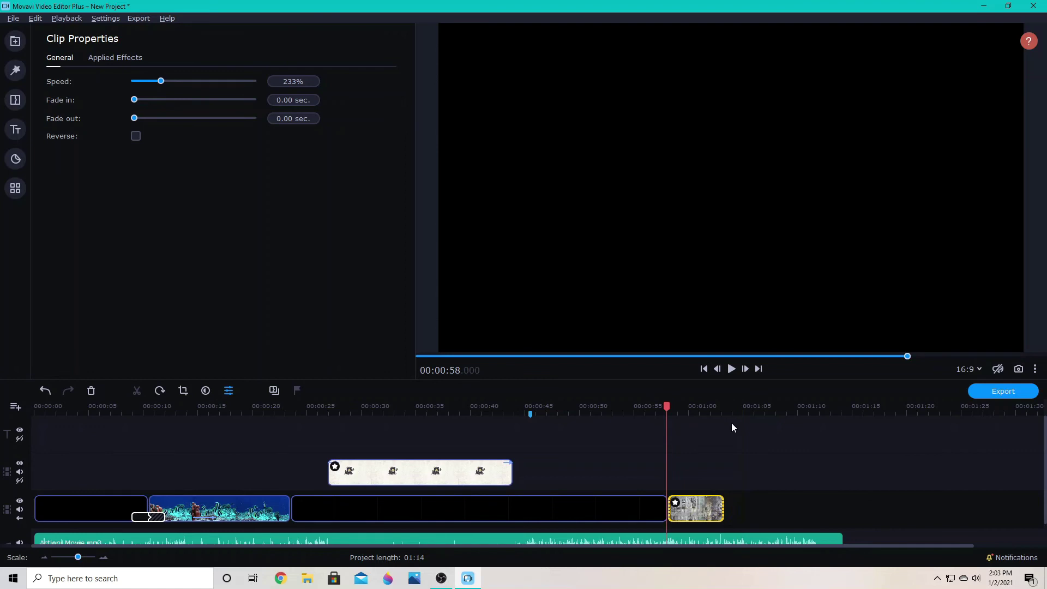
Undo, then give the fish clip 0.50-second fade in and fade out and reverse it.
key(ctrl+z)
drag(135, 99, 140, 119)
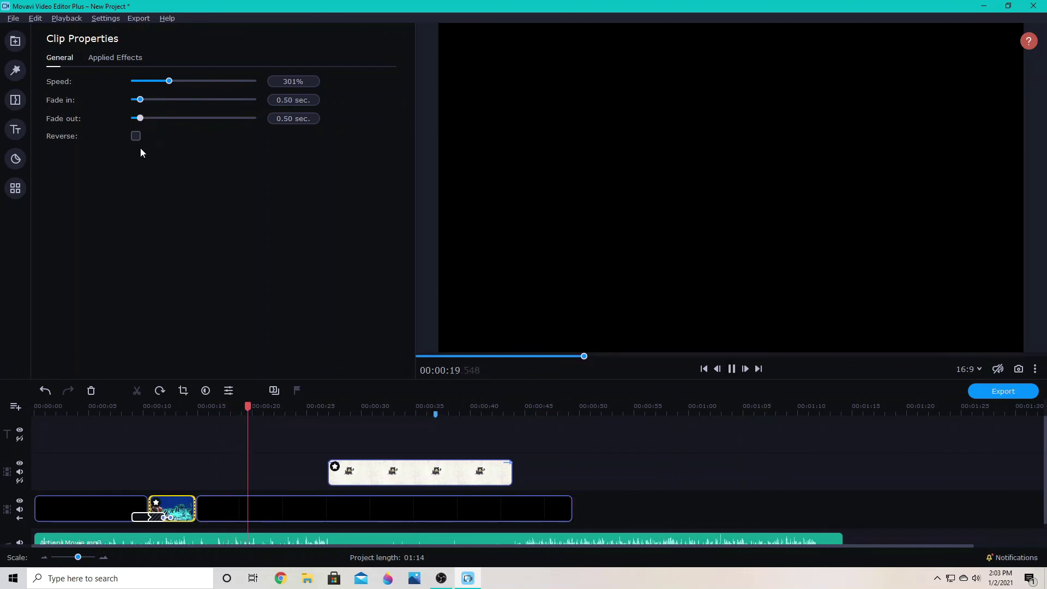
click(135, 136)
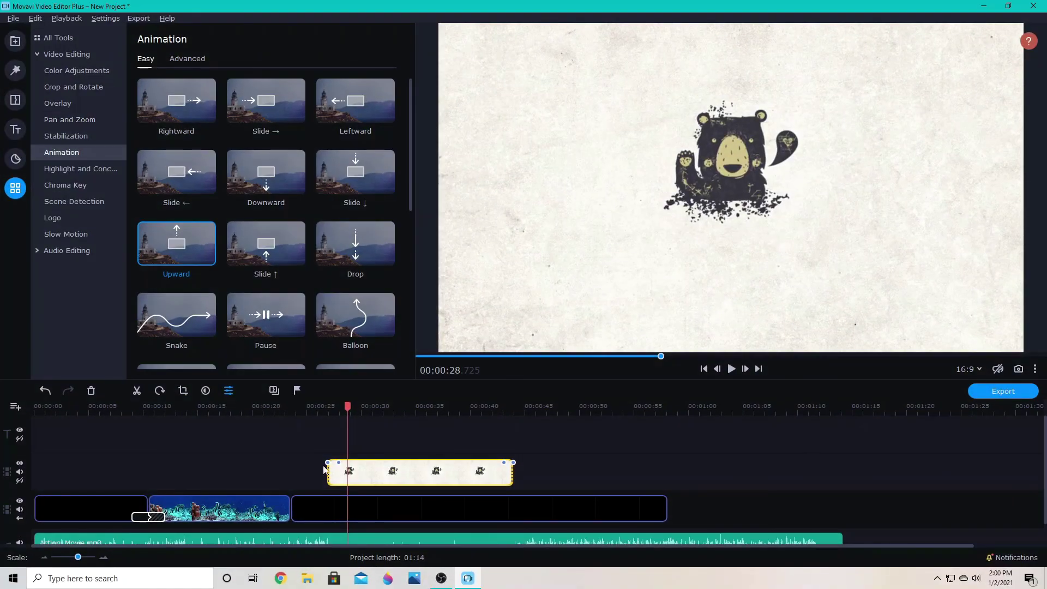
Select the long black clip, move playback to 00:00:47.650 and show the Pan and Zoom presets.
click(605, 516)
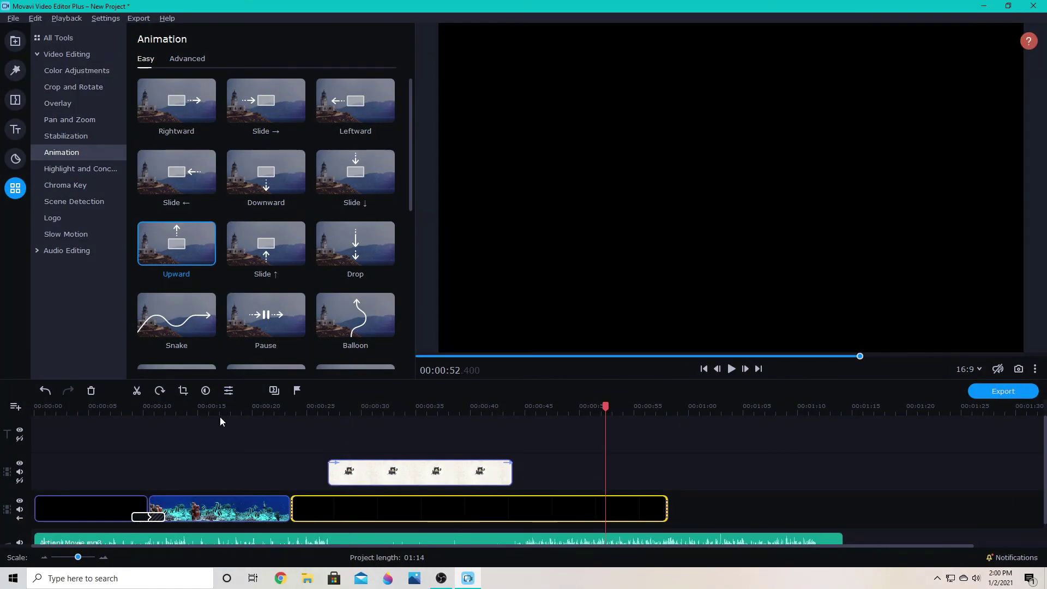
click(552, 410)
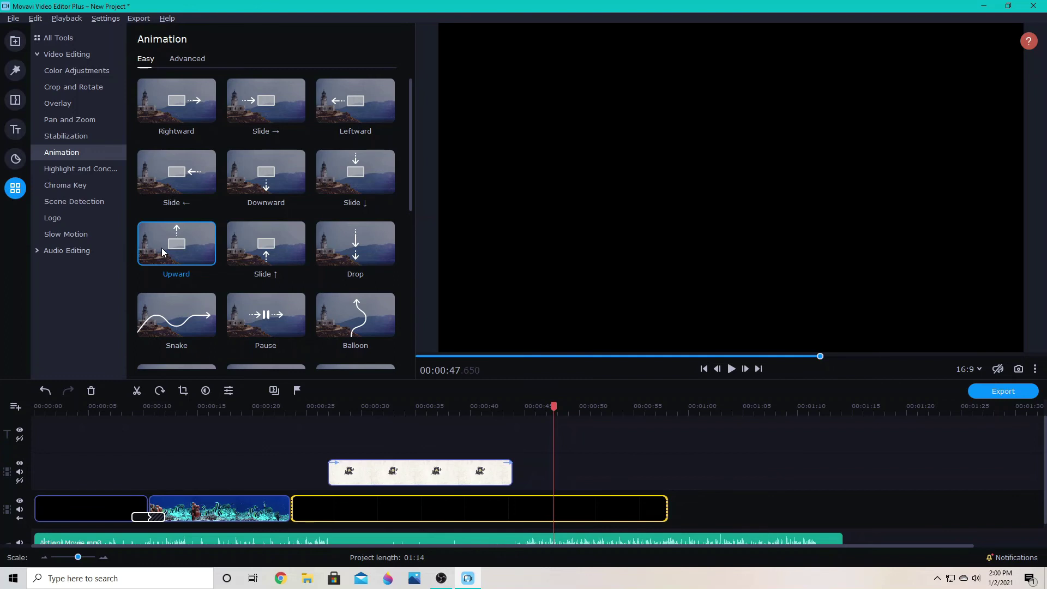
click(83, 119)
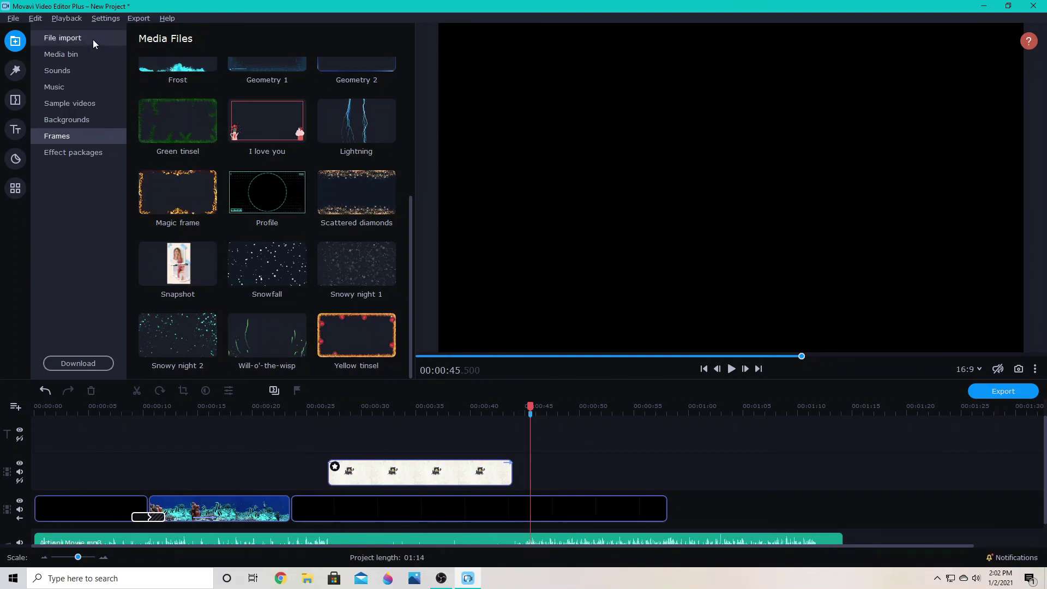
Open the program Preferences from the Settings menu and close them again.
click(105, 17)
key(Right)
key(Right)
mouse_move(117, 18)
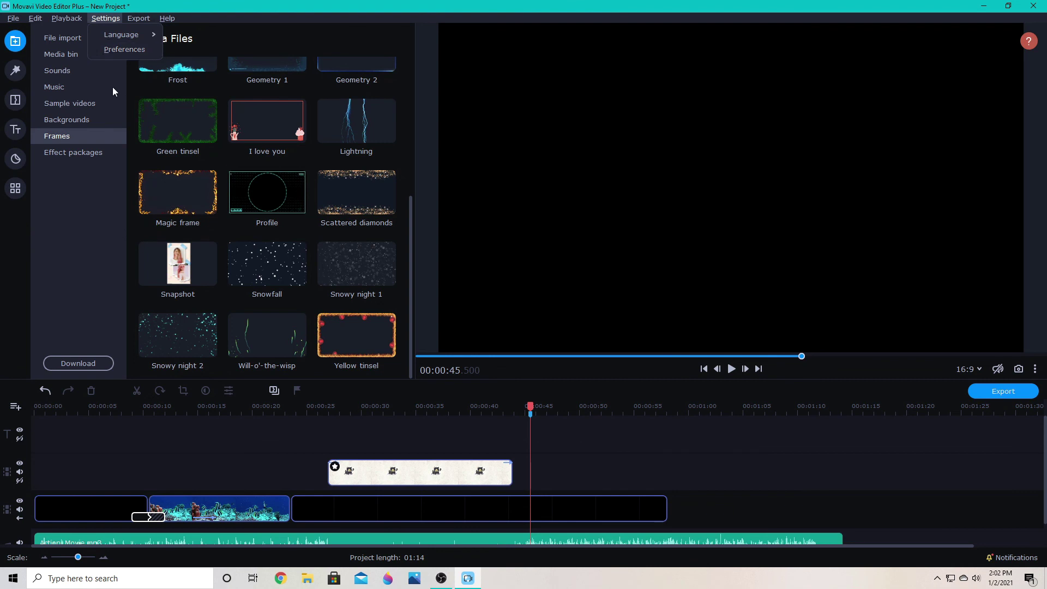
click(124, 49)
click(645, 109)
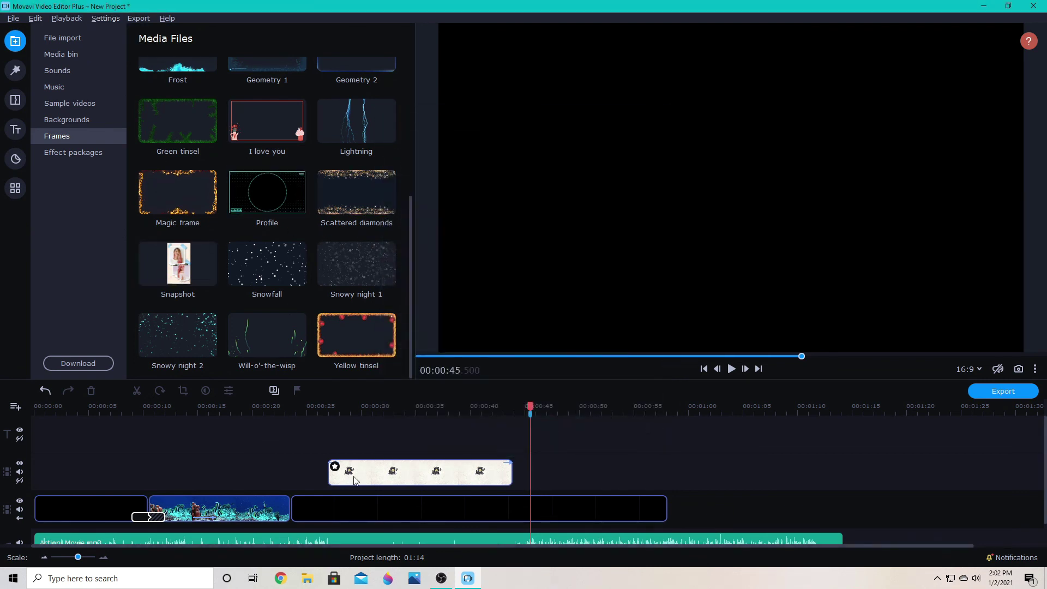